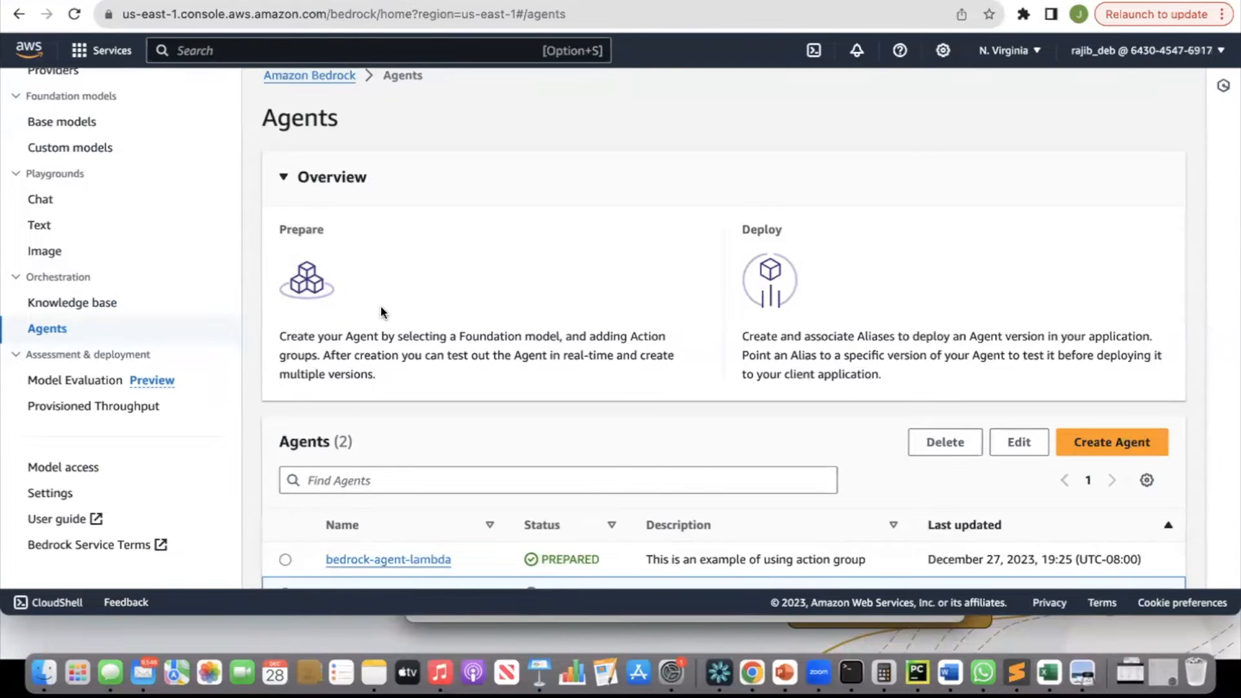
Switch to the text editor and review the weatherschema.yaml OpenAPI spec by selecting its full contents.
key("super+Tab")
key("super+Tab")
key("super+Tab")
key("super+shift+Tab")
key("super+shift+Tab")
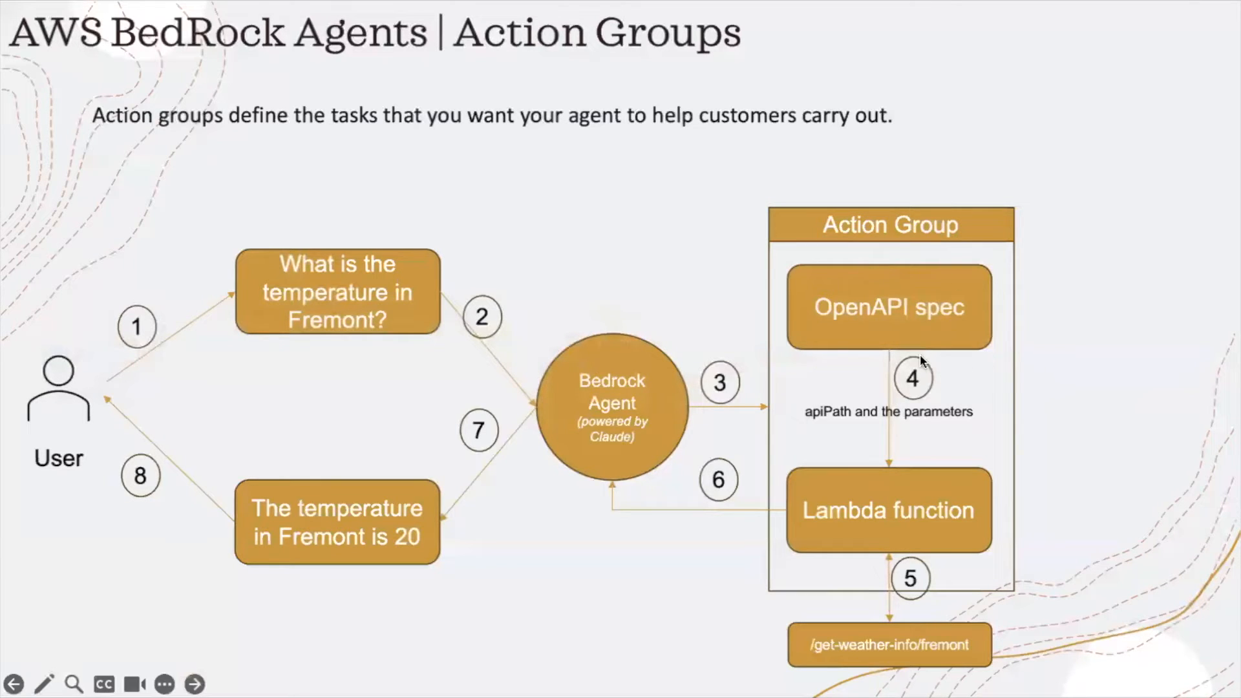
key("super+Tab")
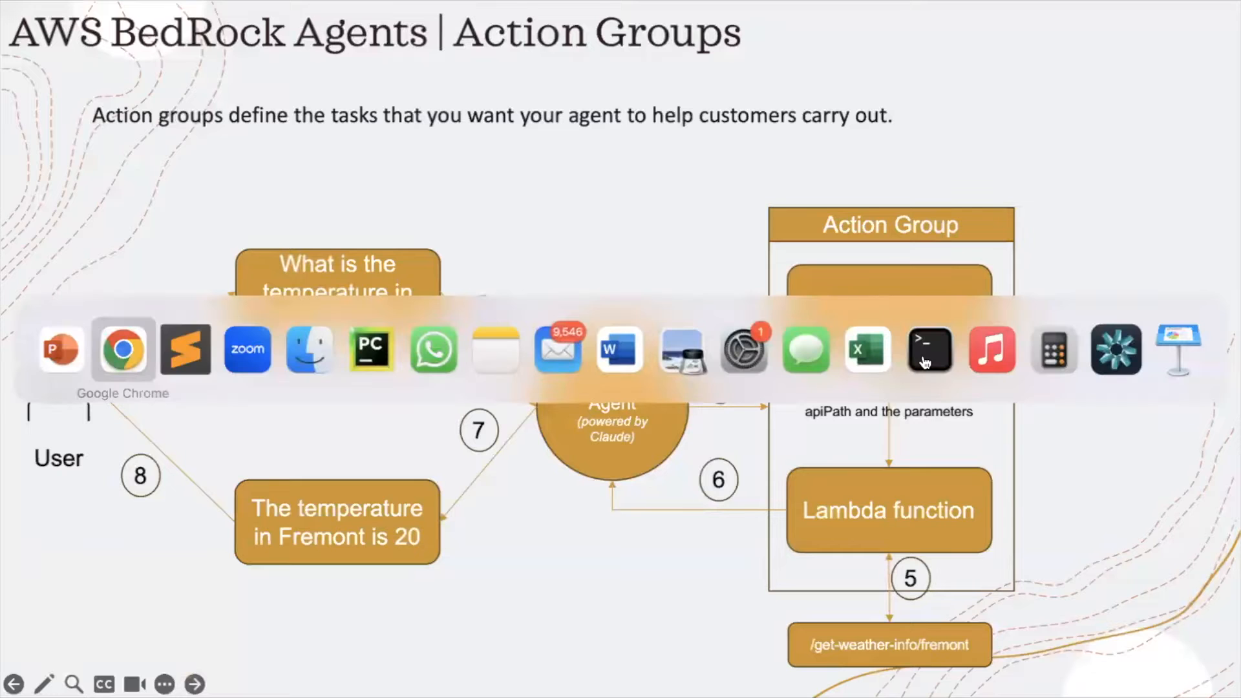
key("super+Tab")
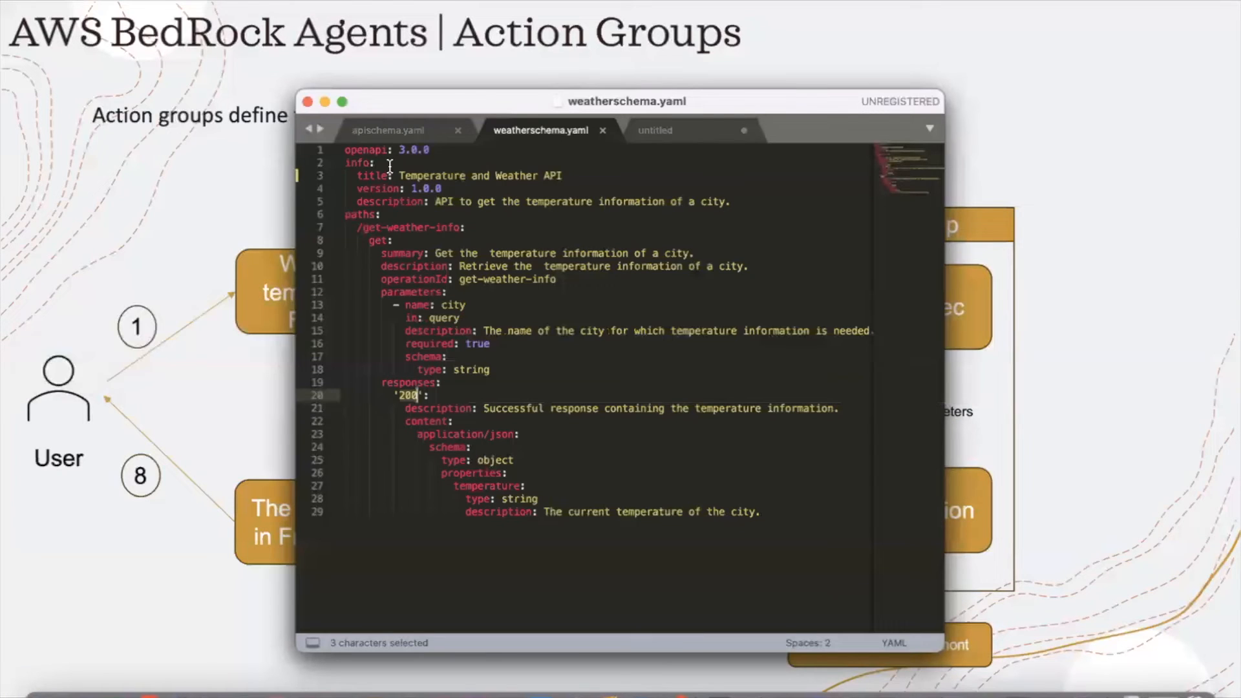
left_click_drag(347, 150, 775, 517)
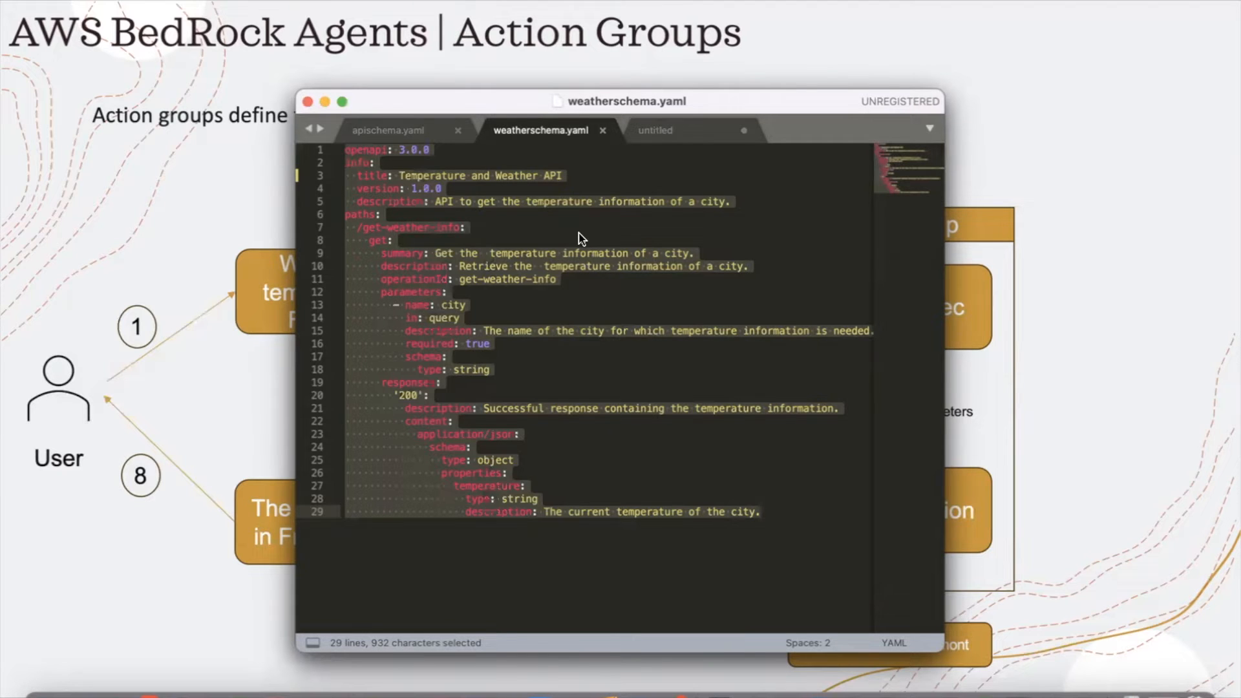
Return to the S3 bucket bedrock-api-schema-01 and permanently delete weatherschema.yaml, confirming with "permanently delete".
key("super+Tab")
key("super+Tab")
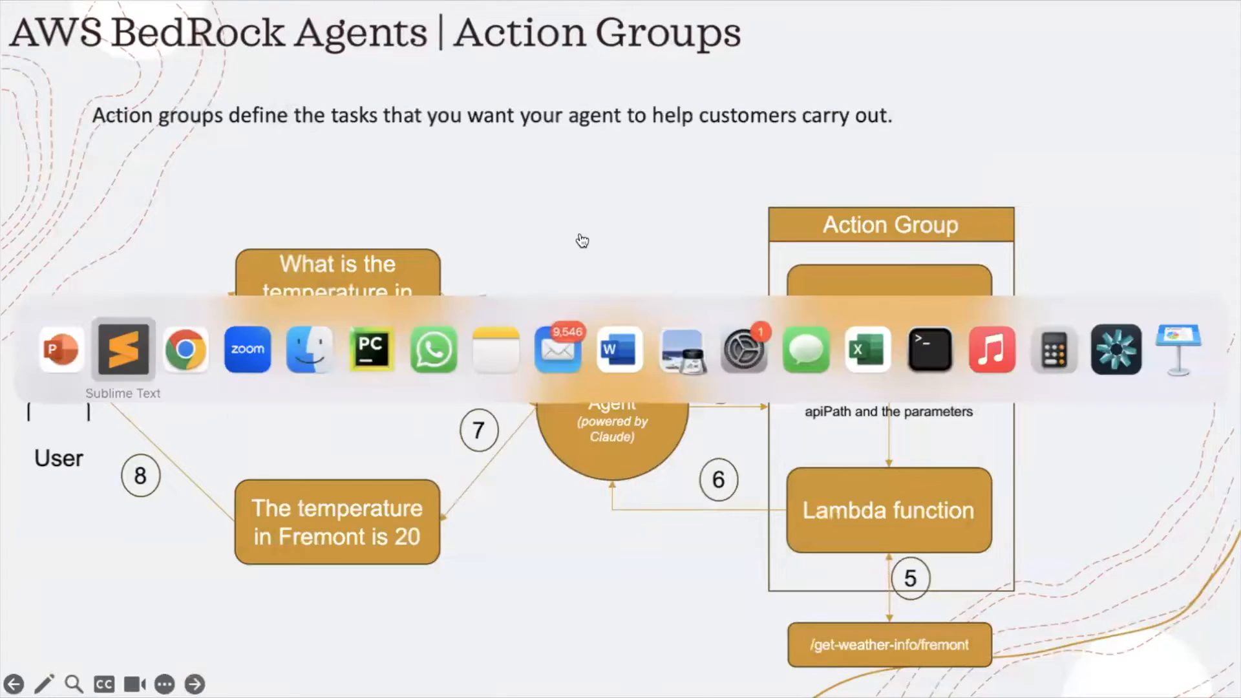
key("super+Tab")
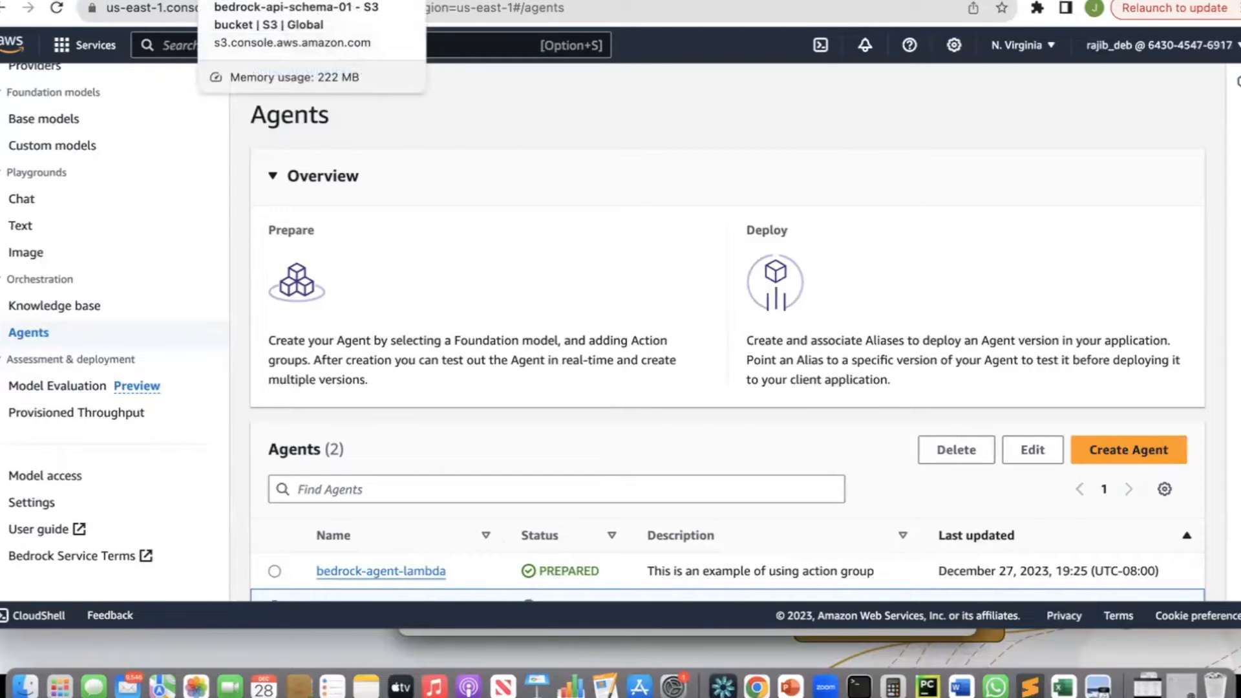
left_click(271, 0)
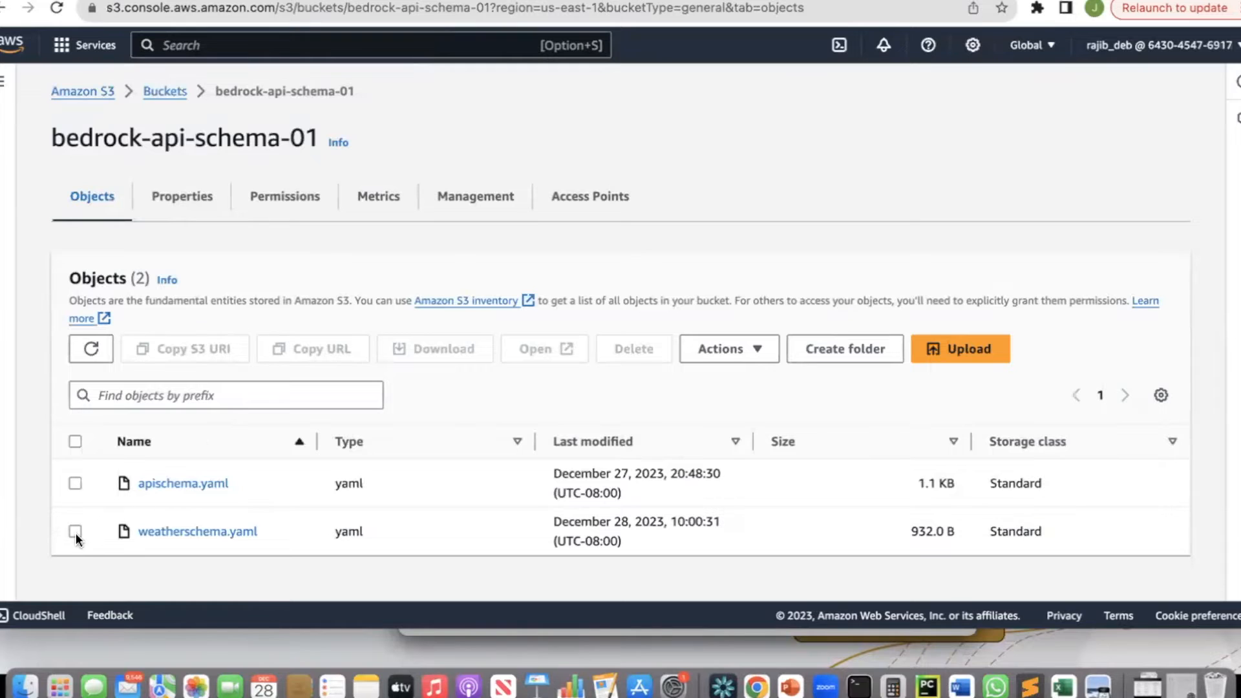
left_click(75, 532)
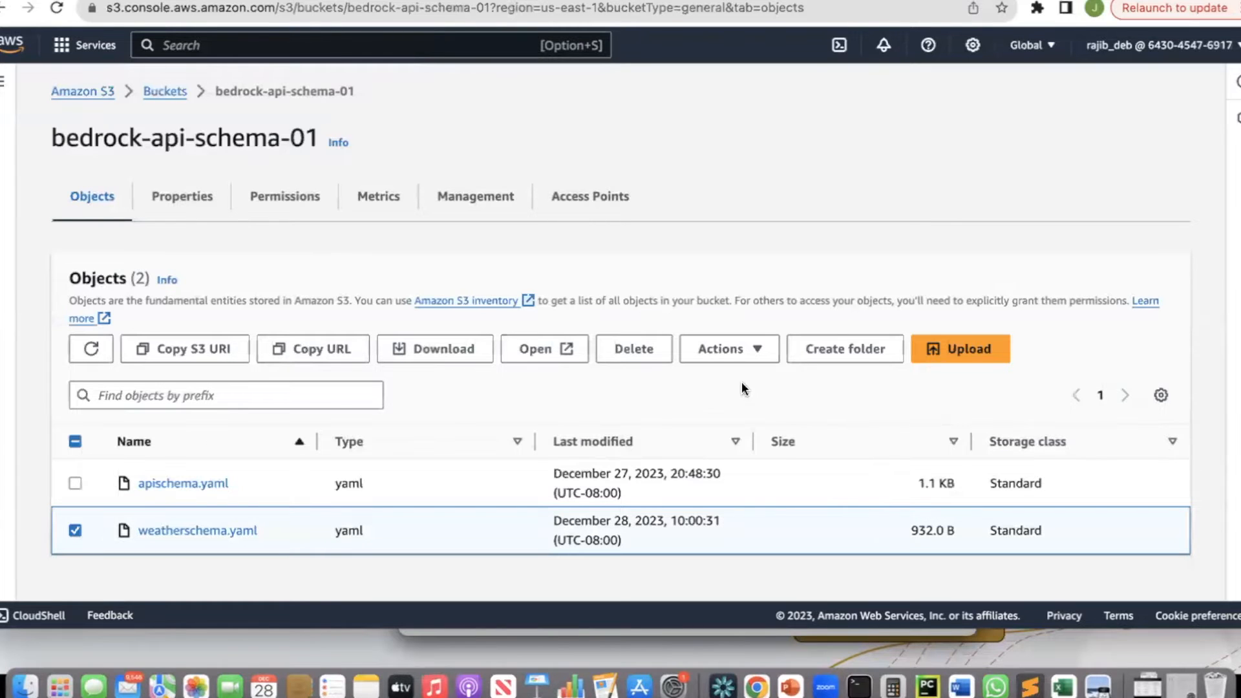
left_click(634, 352)
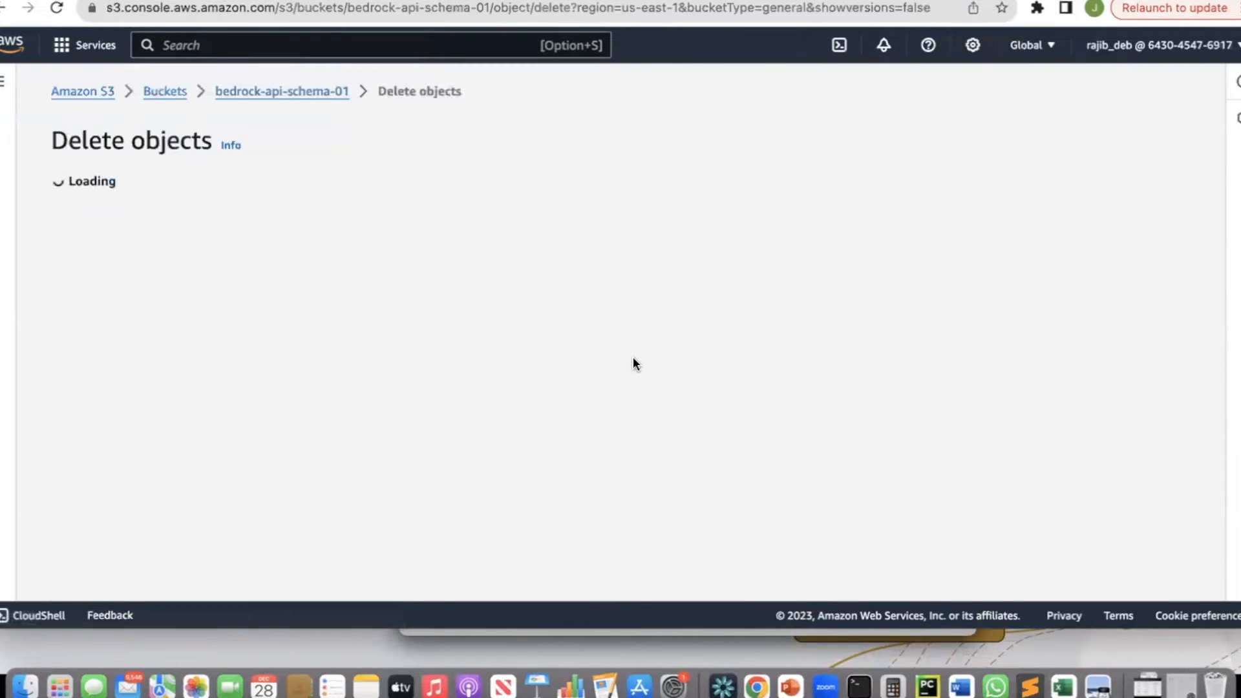
scroll(369, 479, "down", 3)
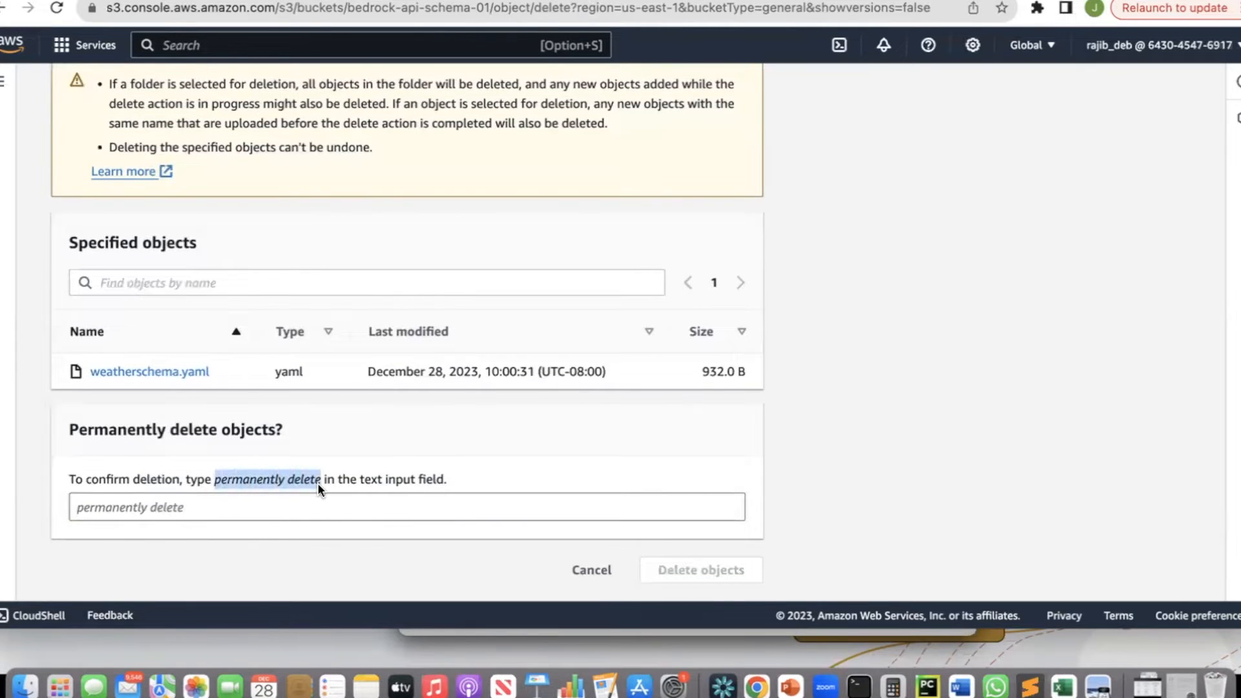
left_click(247, 503)
type("permanently delete")
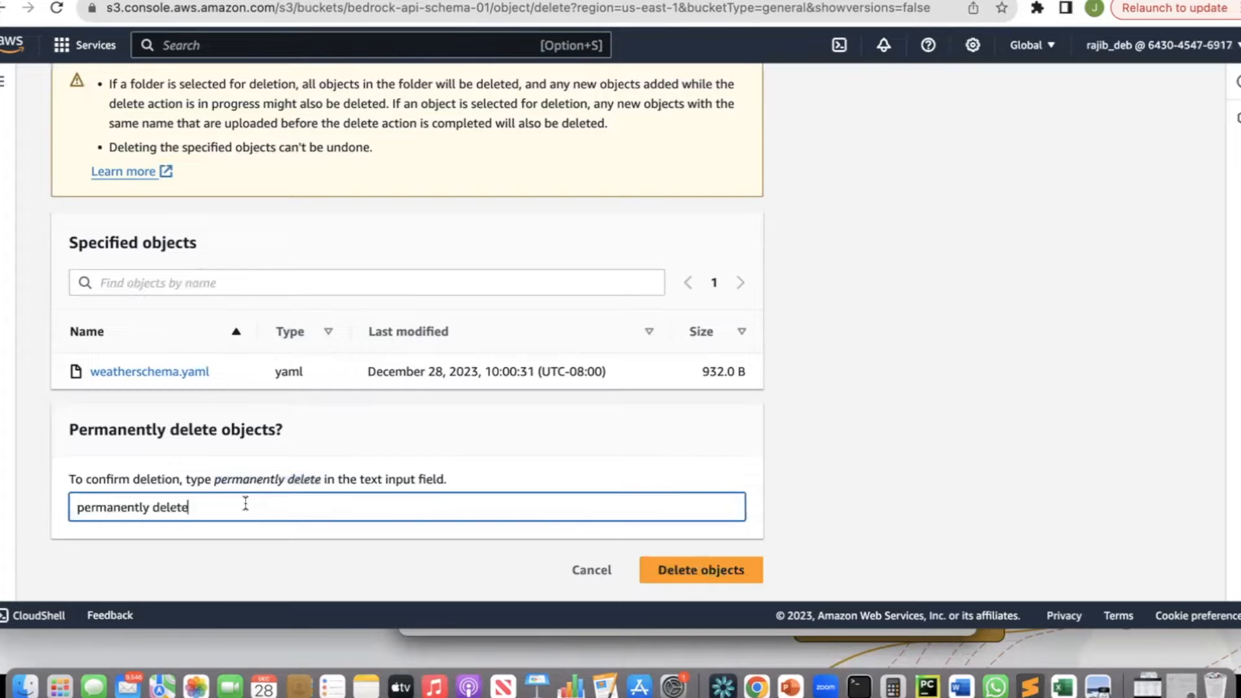
left_click(692, 568)
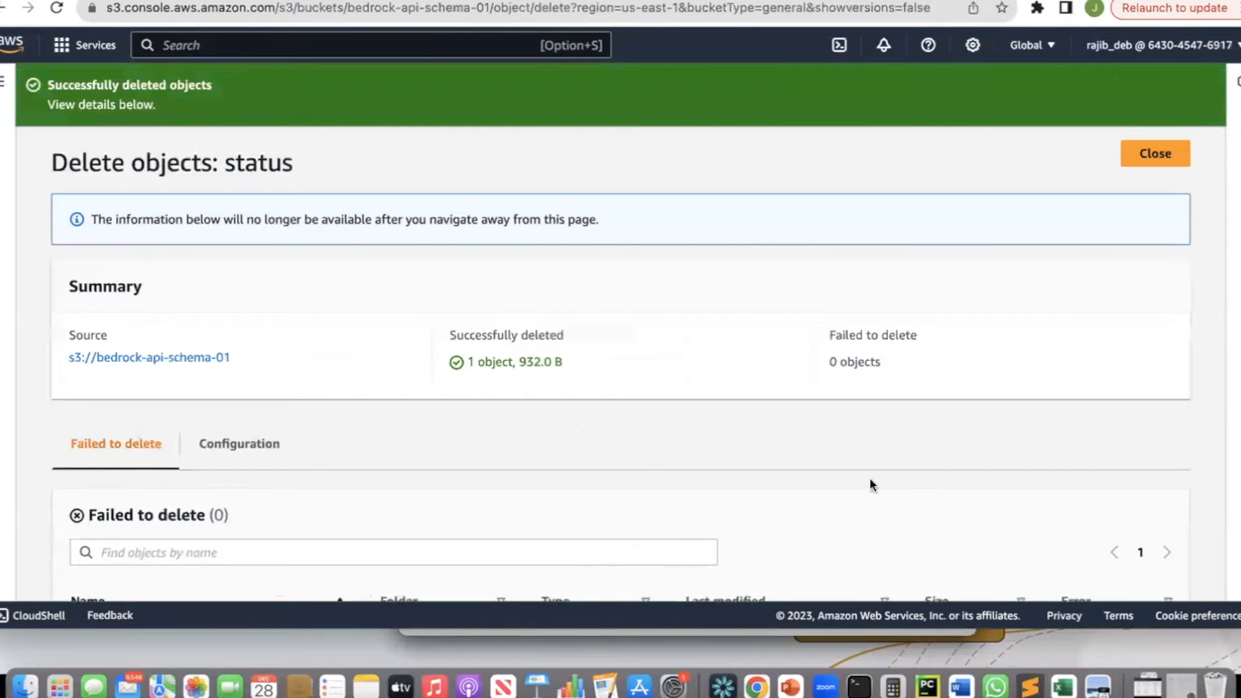
left_click(1150, 148)
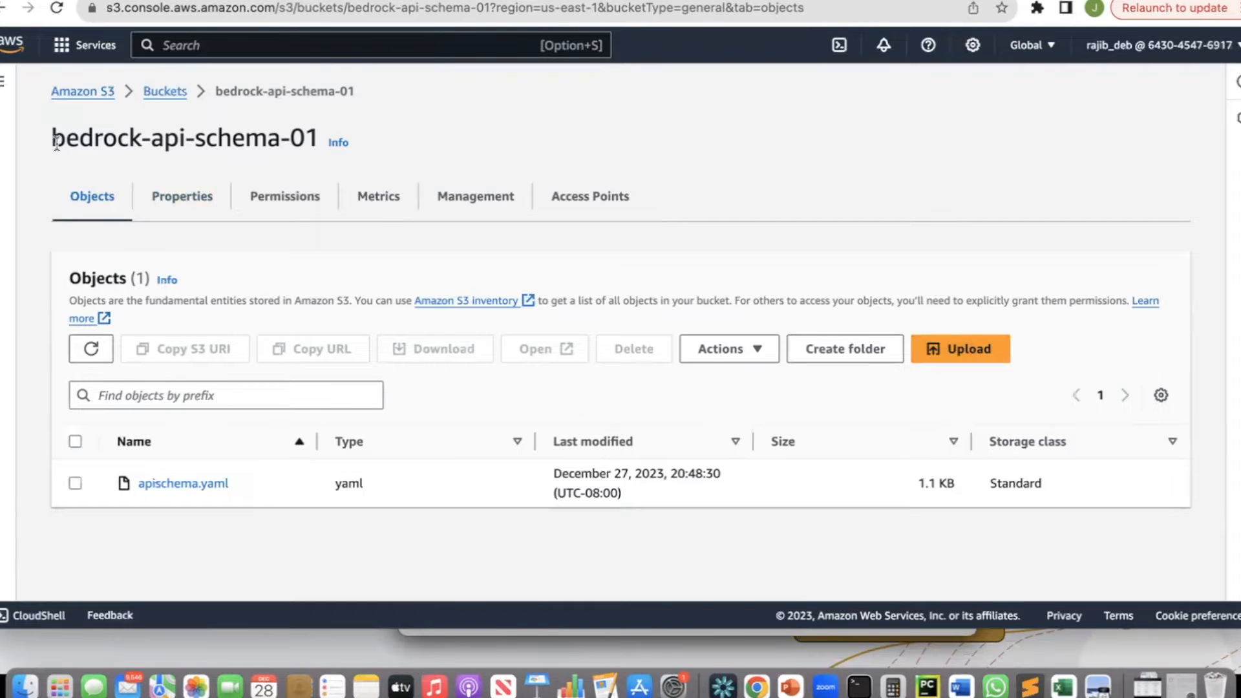
Start an upload to bedrock-api-schema-01 and add weatherschema.yaml from the Documents folder.
left_click_drag(53, 137, 317, 131)
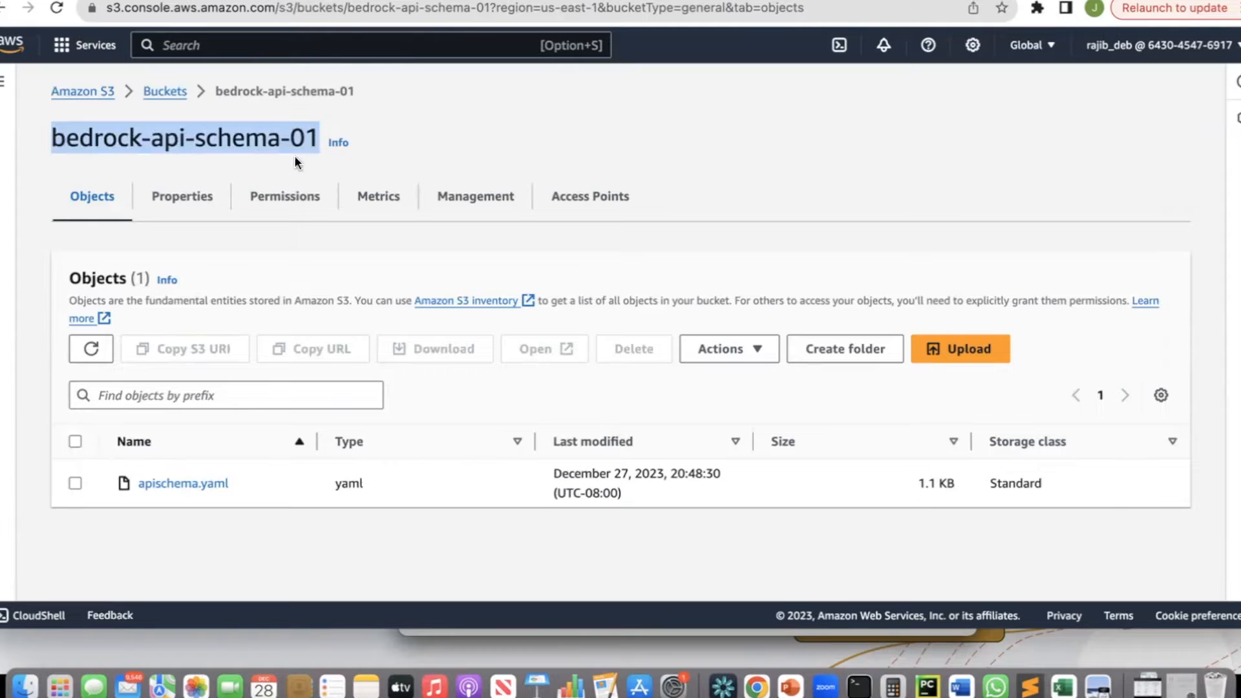
left_click(969, 360)
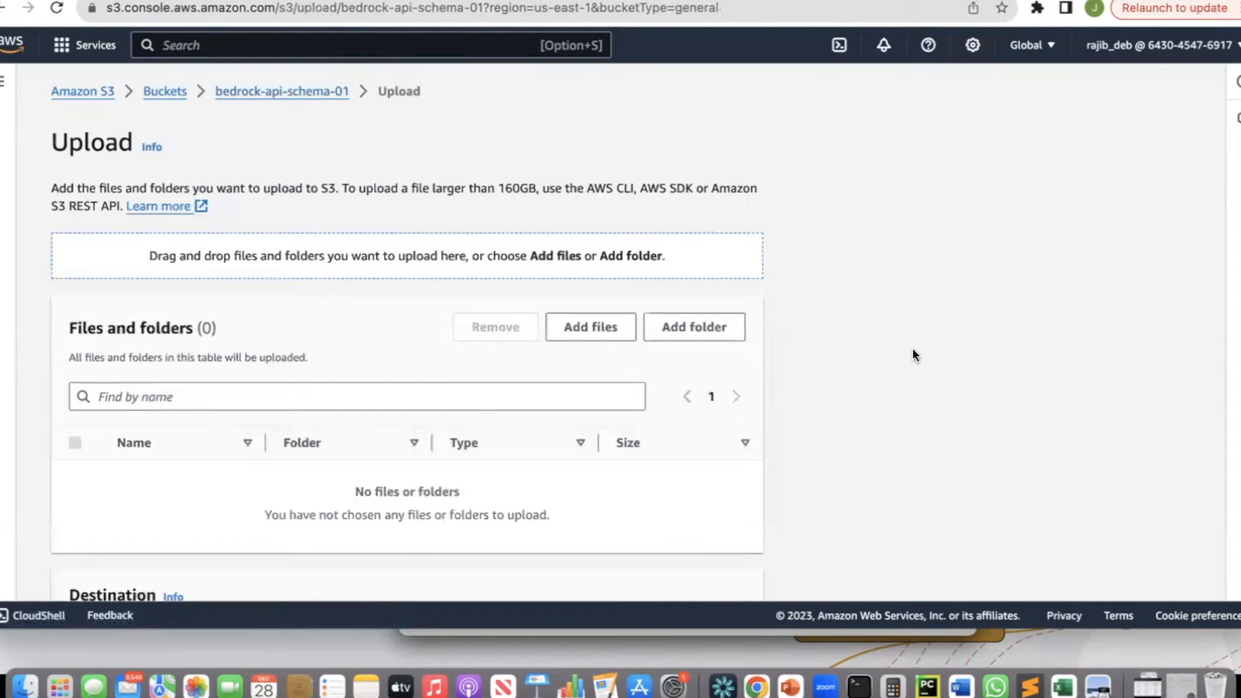
left_click(597, 325)
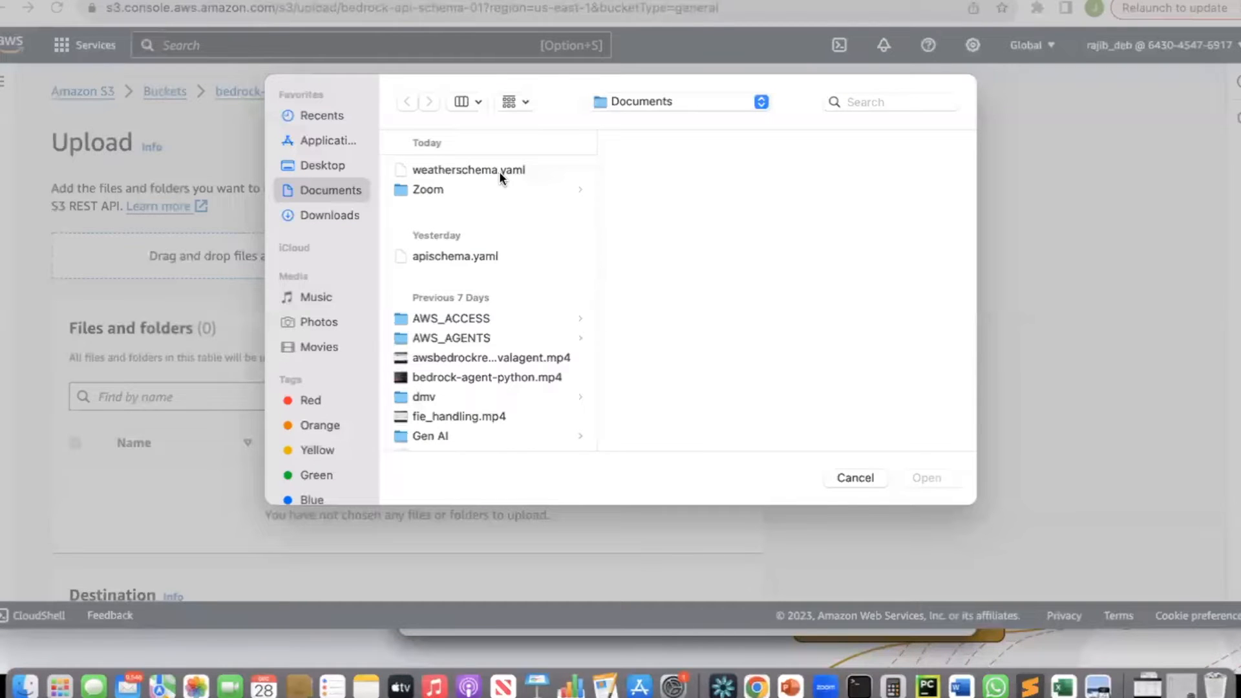
left_click(499, 172)
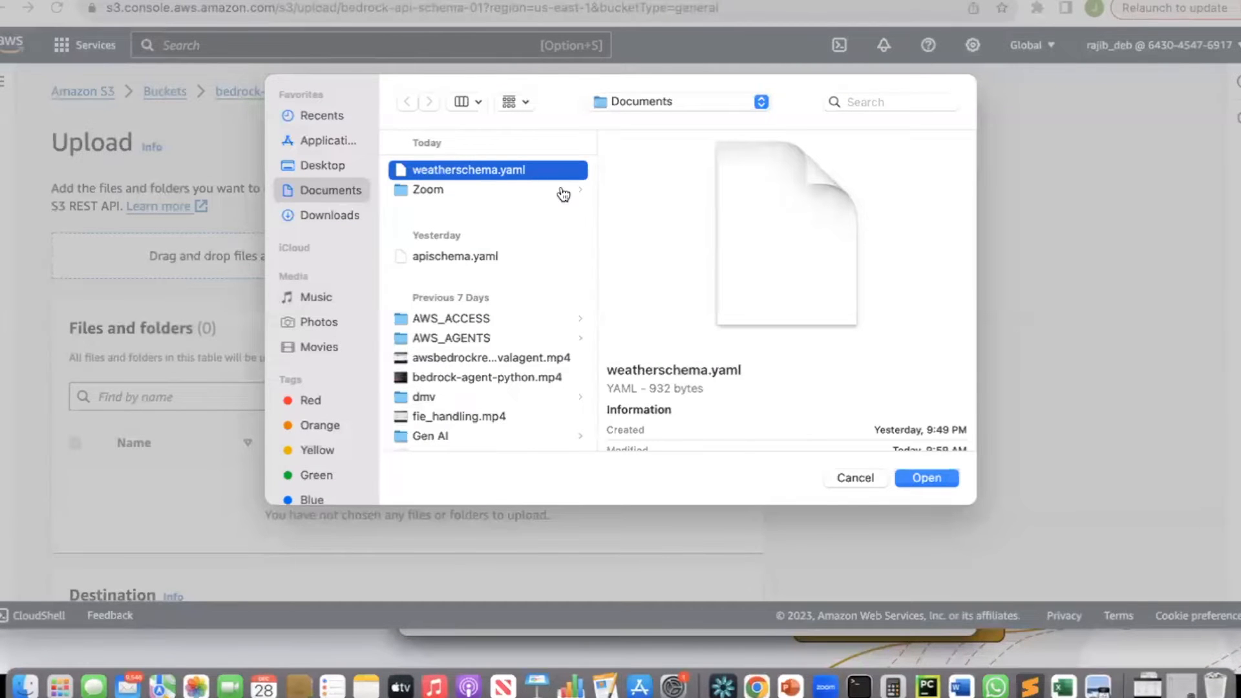
key("super+Tab")
key("super+Tab")
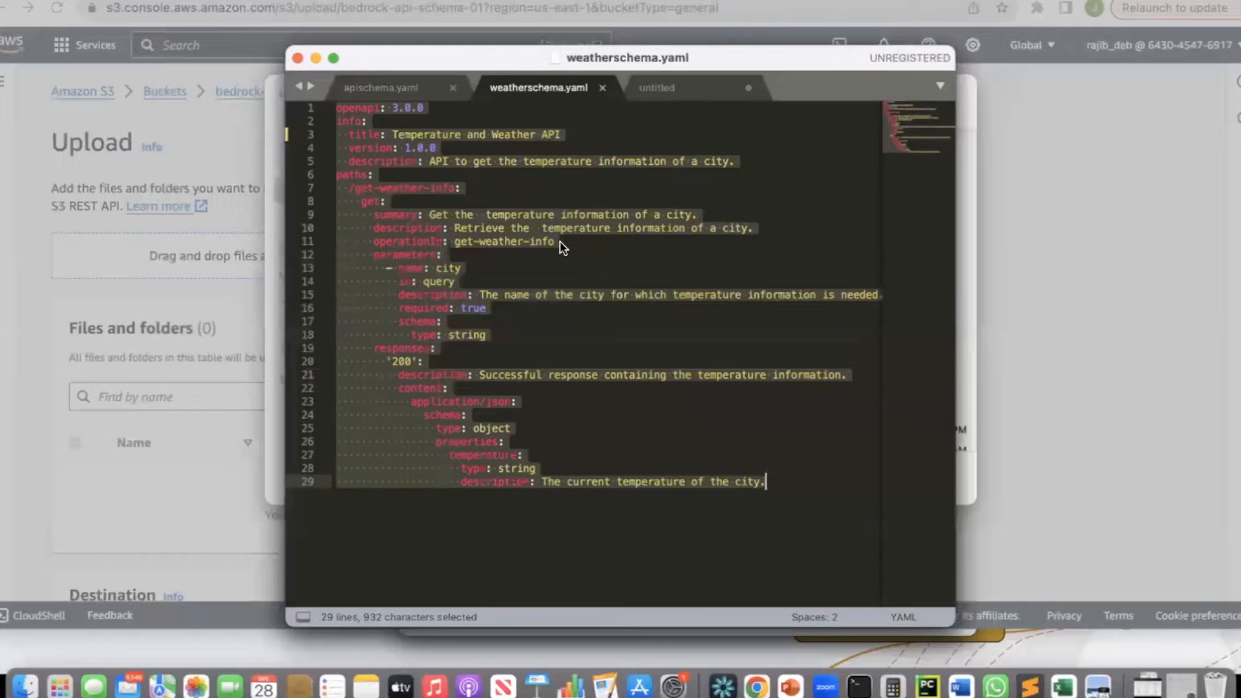
key("super+Tab")
left_click(926, 480)
Upload the weatherschema.yaml file to the bucket and close the upload status page.
scroll(926, 484, "down", 2)
scroll(927, 483, "down", 5)
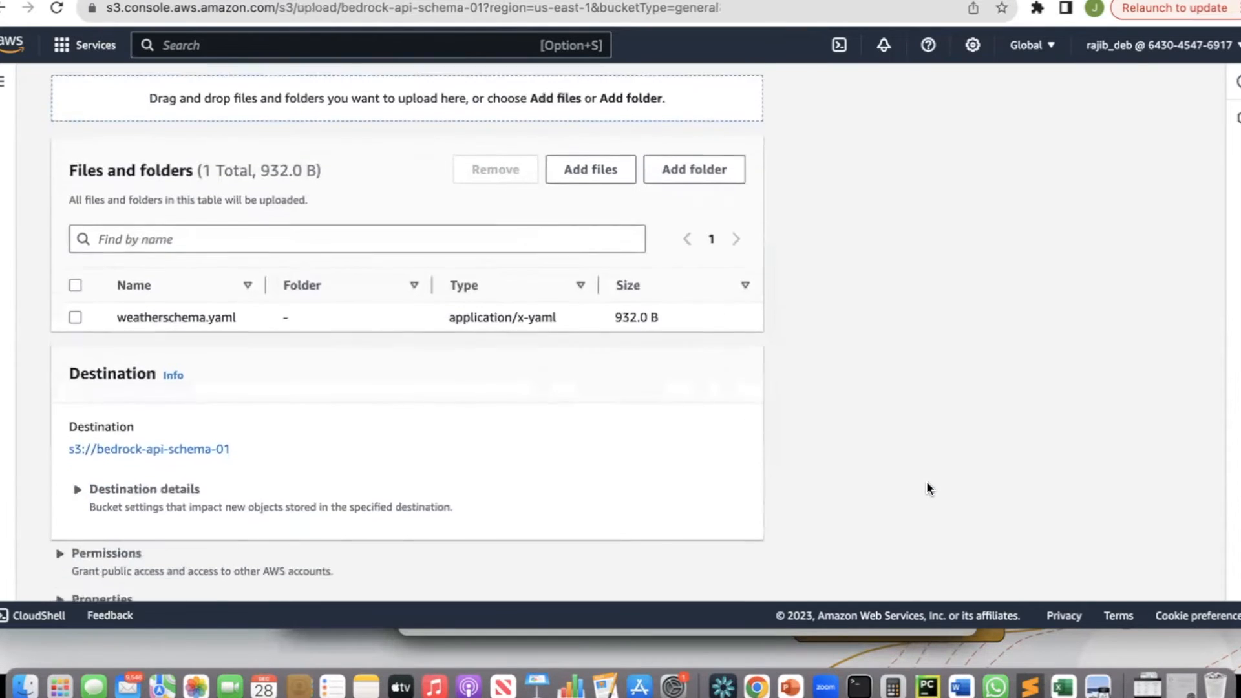
left_click(723, 568)
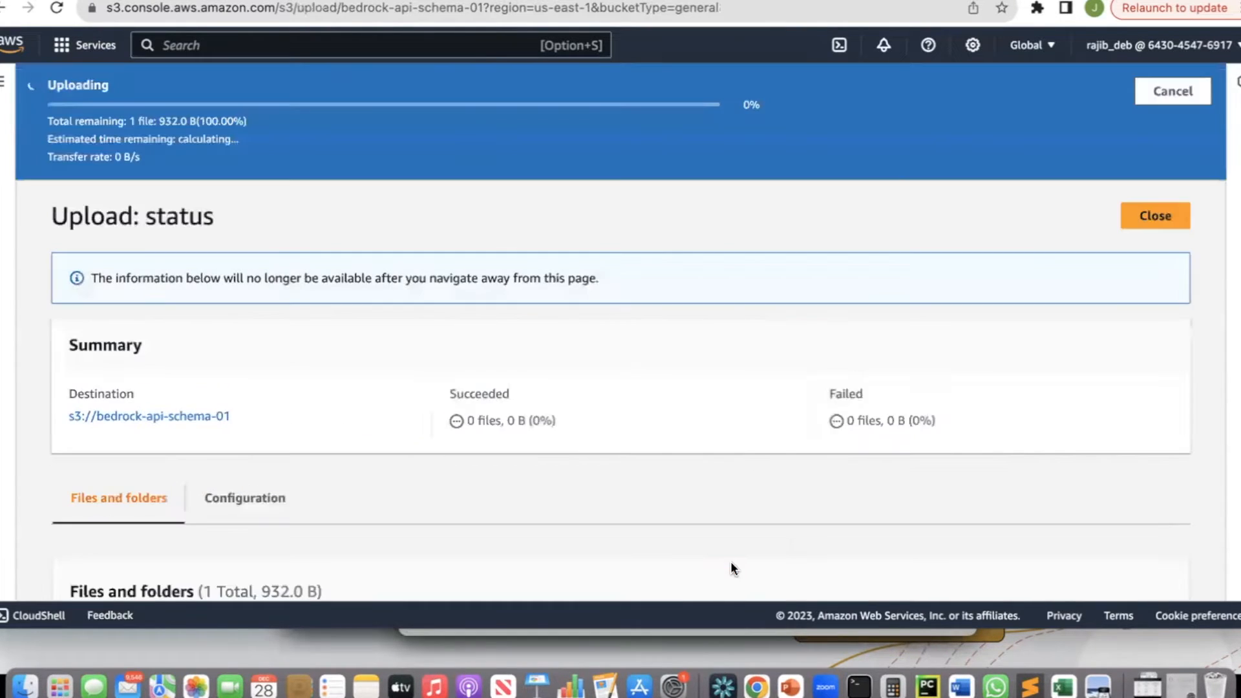
scroll(731, 562, "down", 1)
scroll(730, 569, "up", 1)
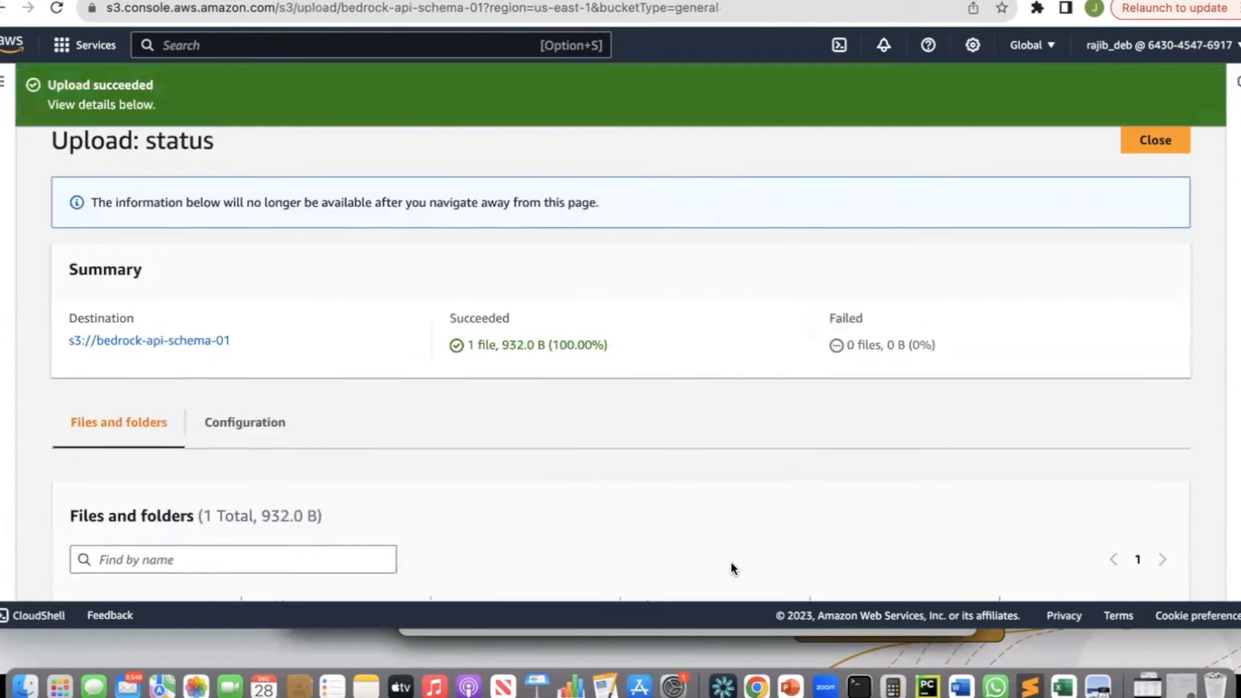
left_click(1160, 161)
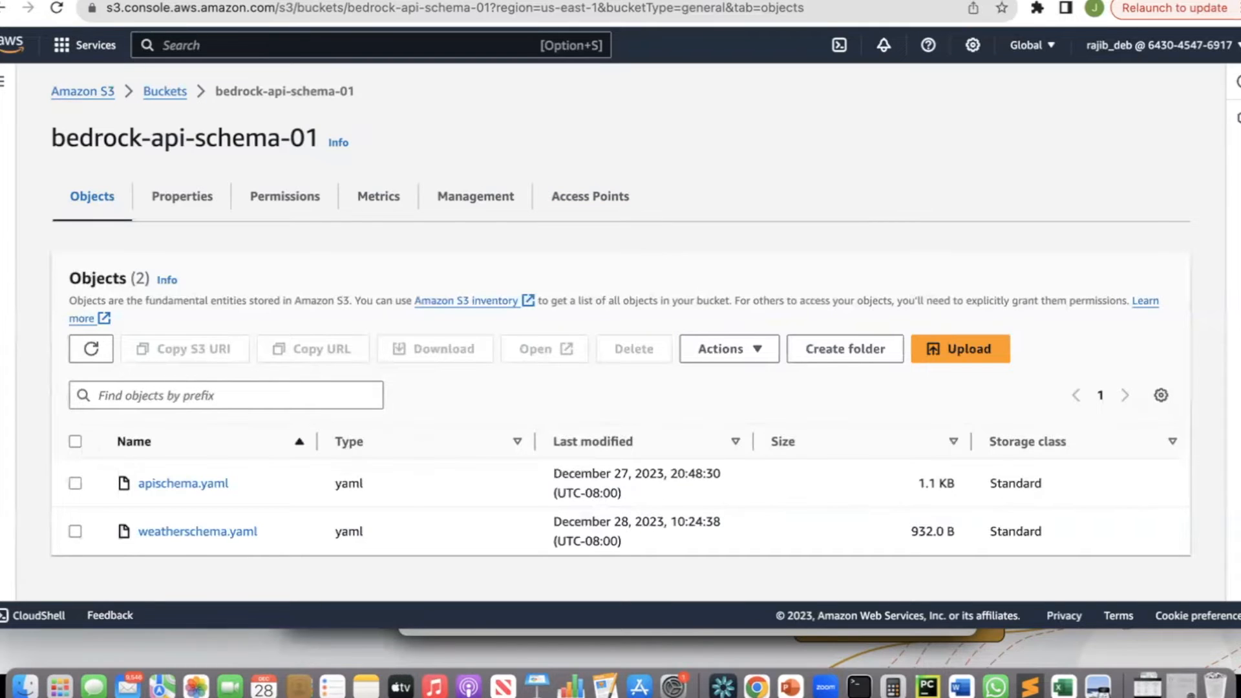
Switch to the bedrock-lambda-function code tab and read through the lambda_handler code.
left_click(194, 1)
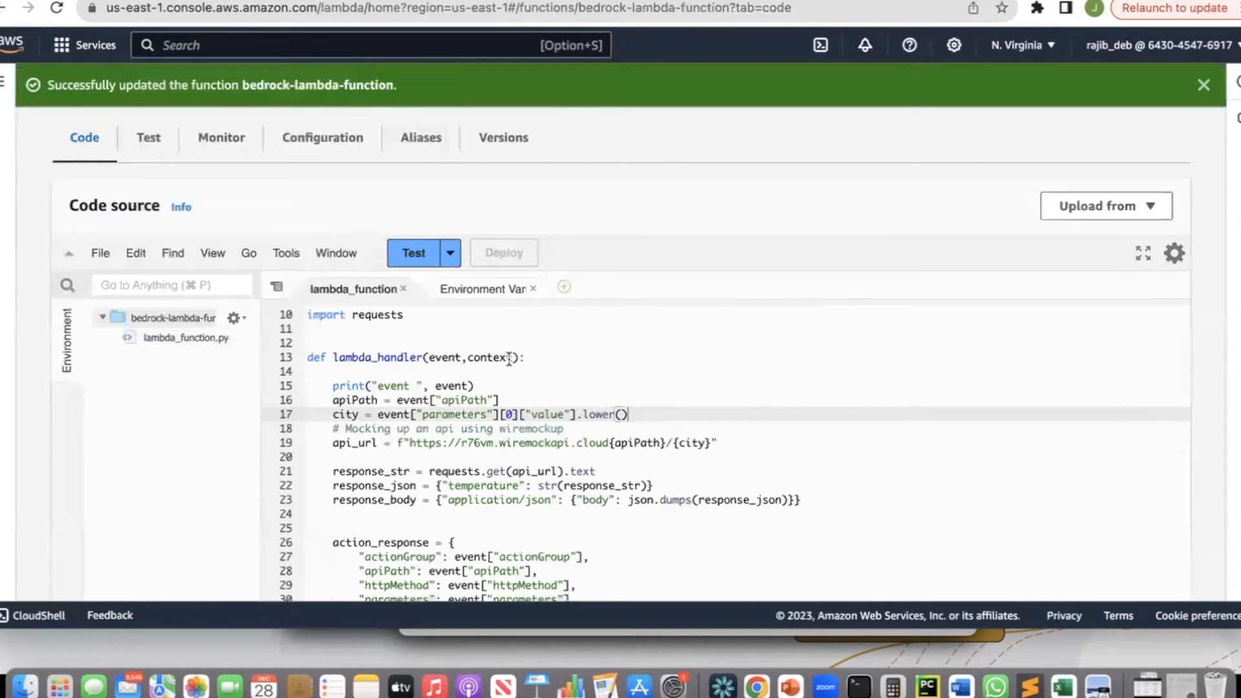
scroll(512, 365, "down", 1)
scroll(513, 365, "up", 1)
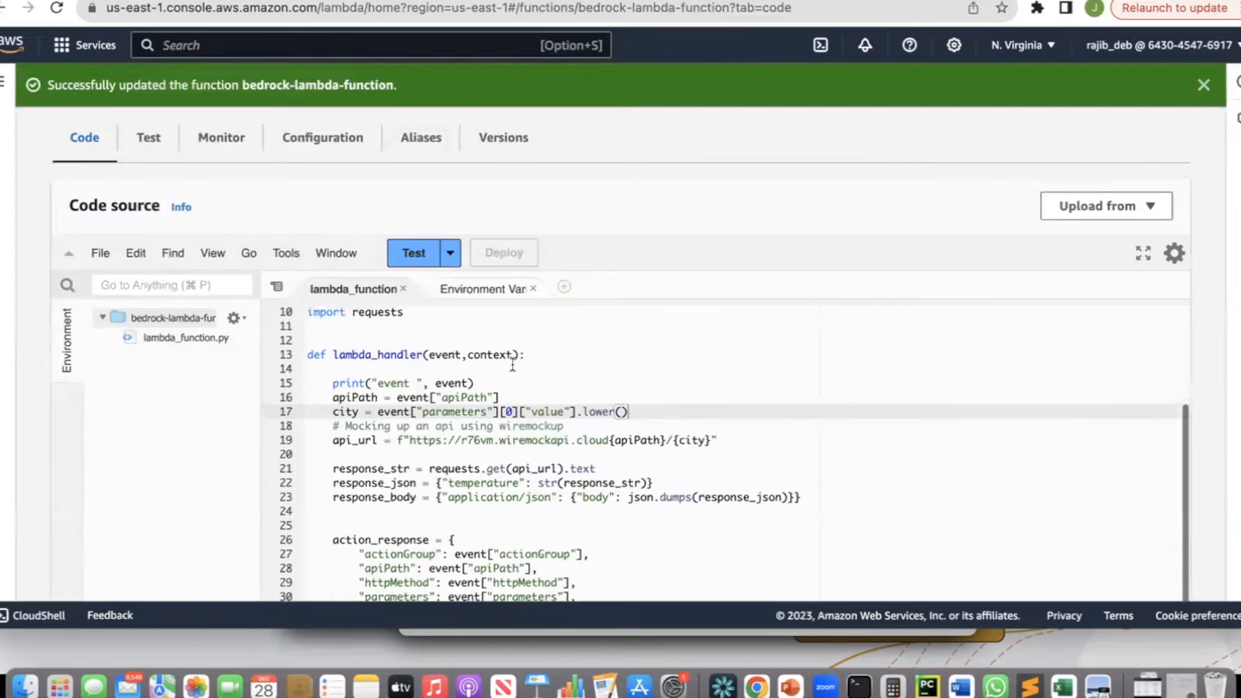
scroll(623, 218, "down", 1)
scroll(625, 223, "down", 5)
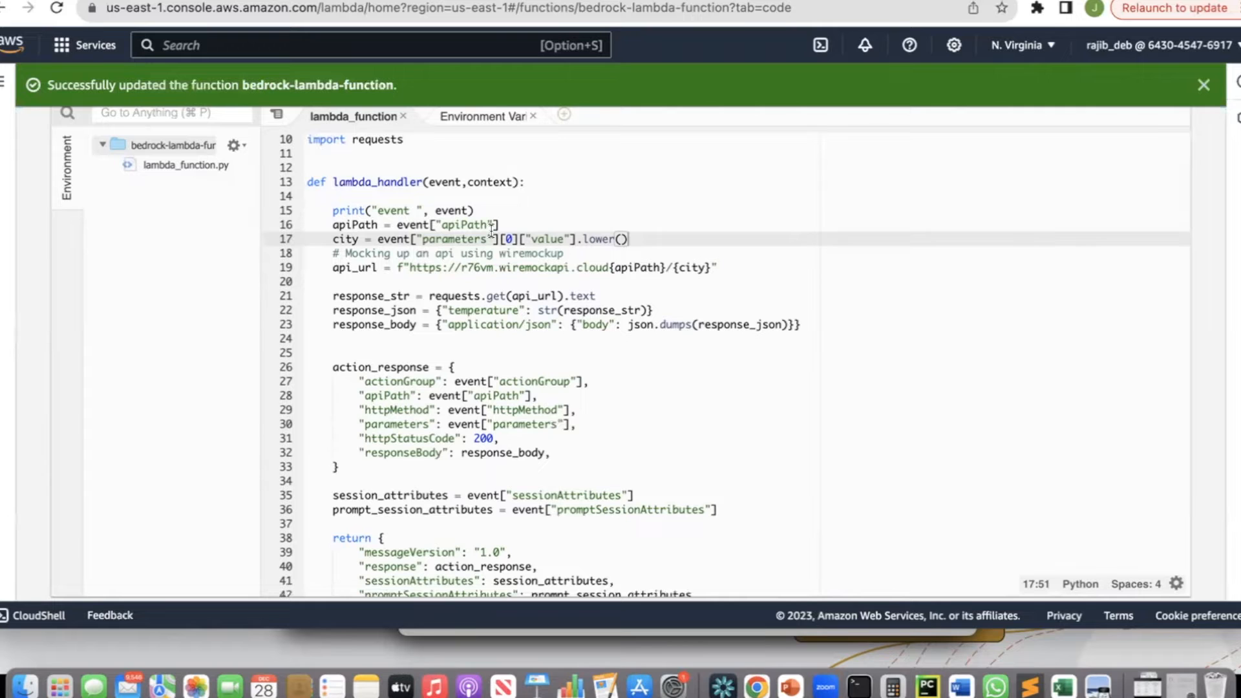
Switch to the editor and highlight the paths and parameters sections of weatherschema.yaml.
key("super+Tab")
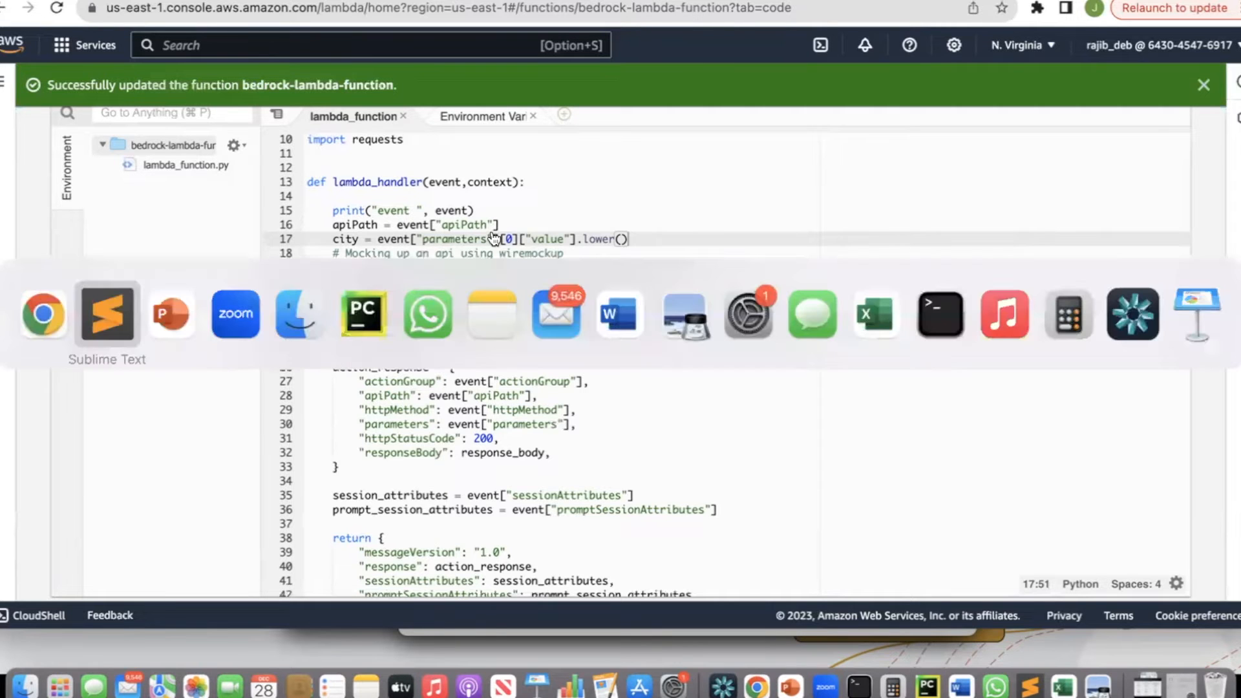
key("super+Tab")
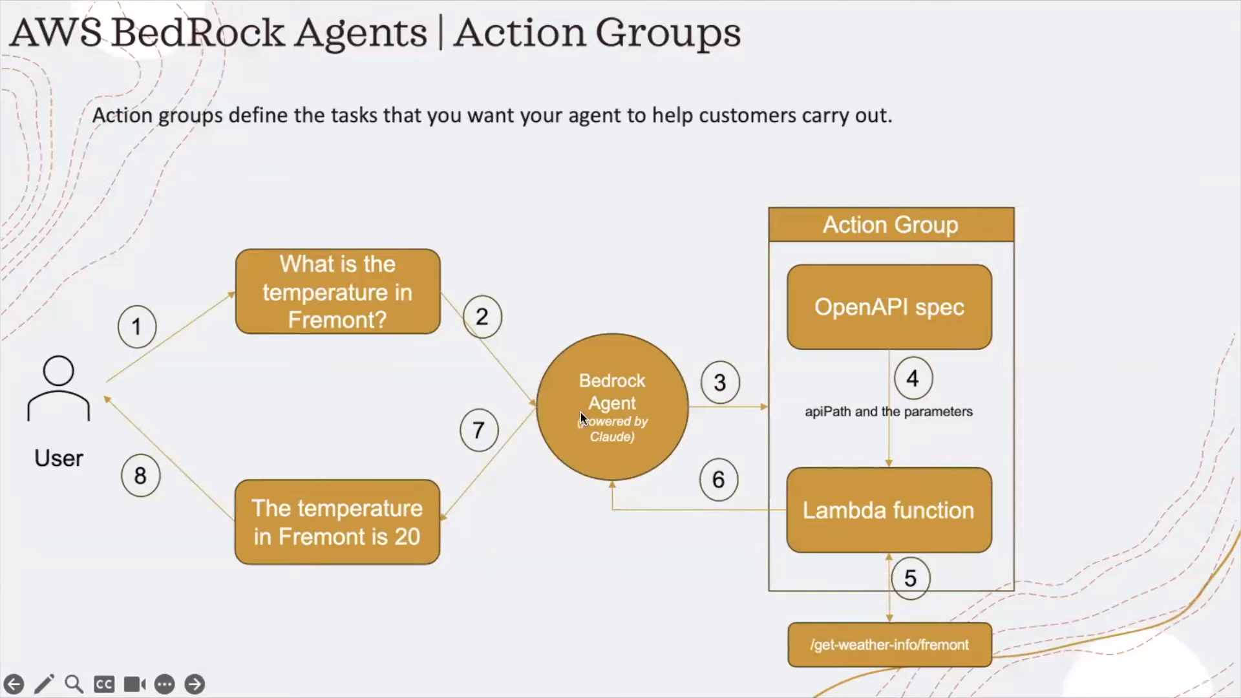
key("super+Tab")
key("super+Tab")
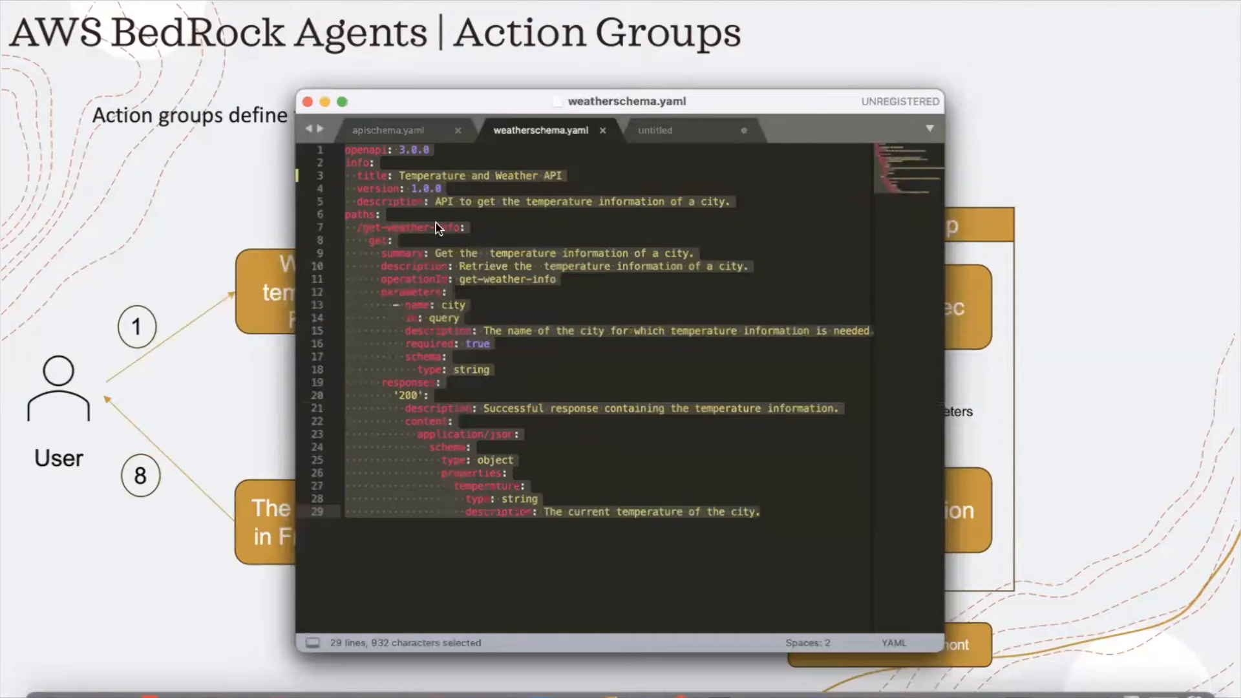
left_click(435, 201)
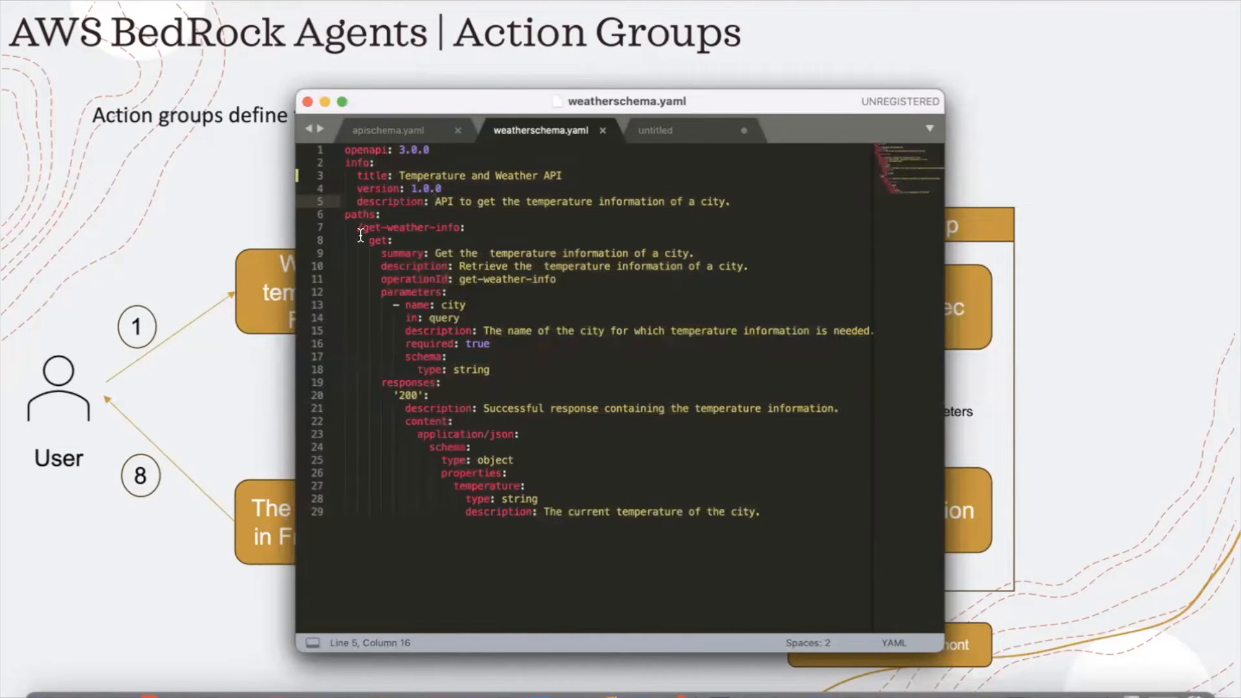
left_click_drag(345, 217, 393, 230)
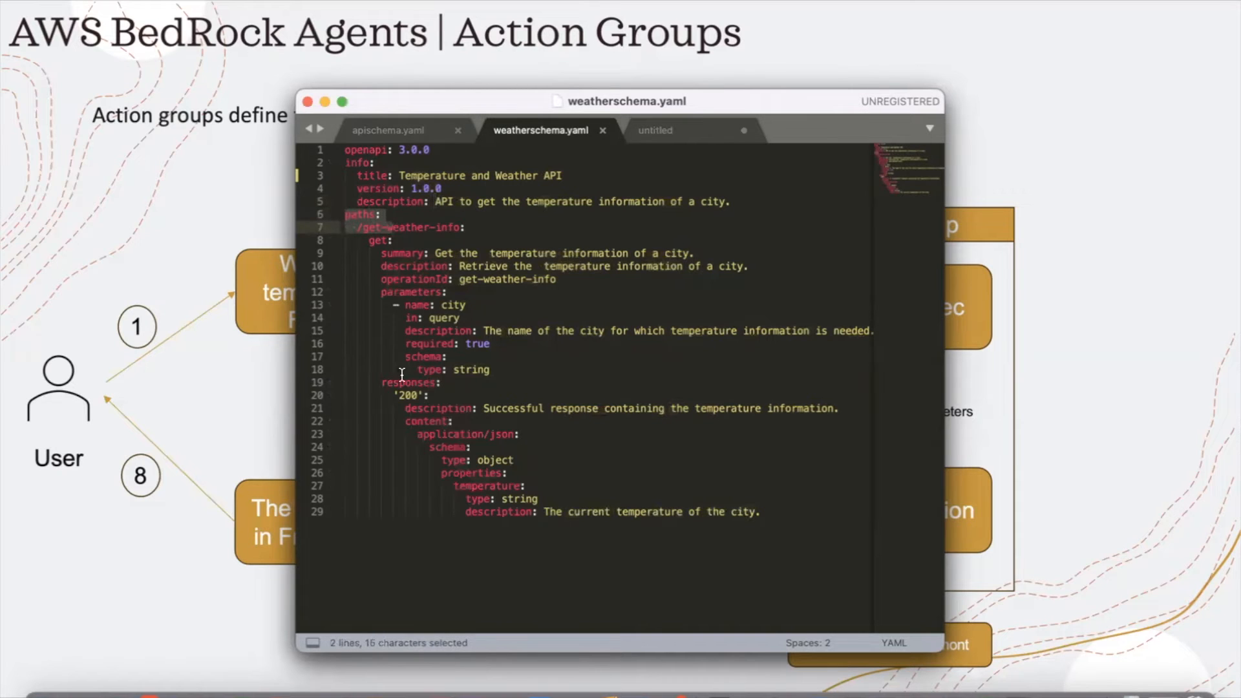
left_click_drag(382, 291, 446, 293)
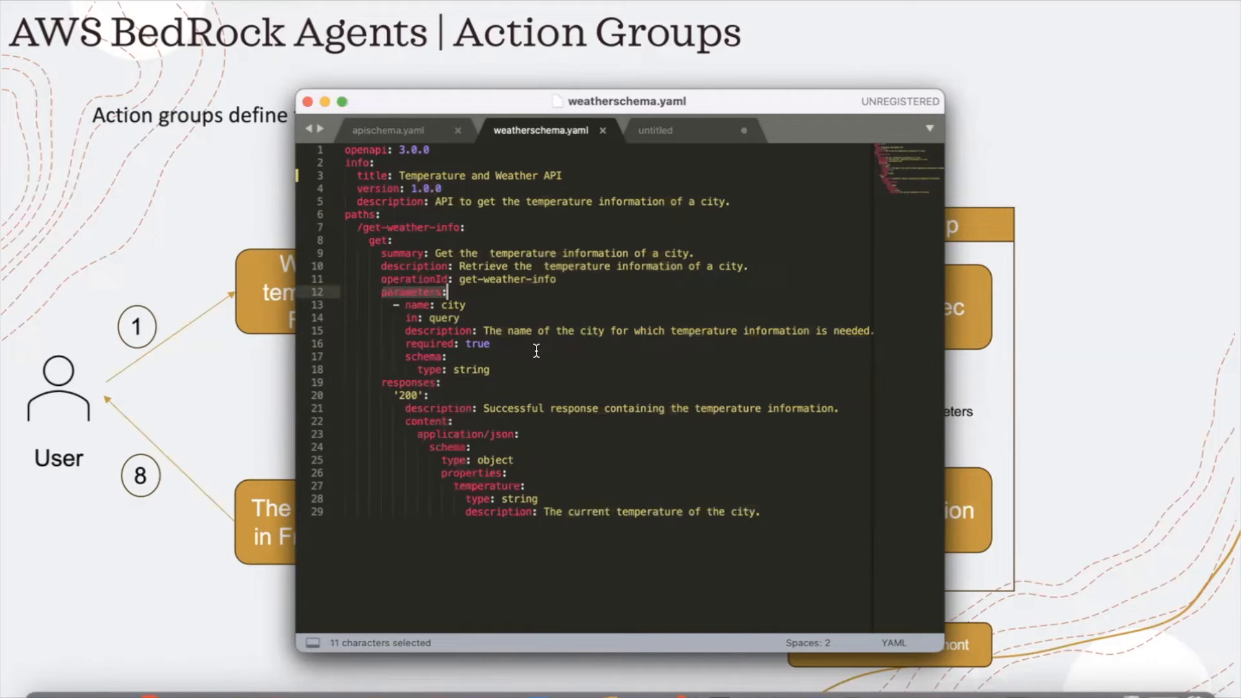
Return to the Lambda code and highlight the event argument and the apiPath assignment in lambda_handler.
key("super+Tab")
key("super+Tab")
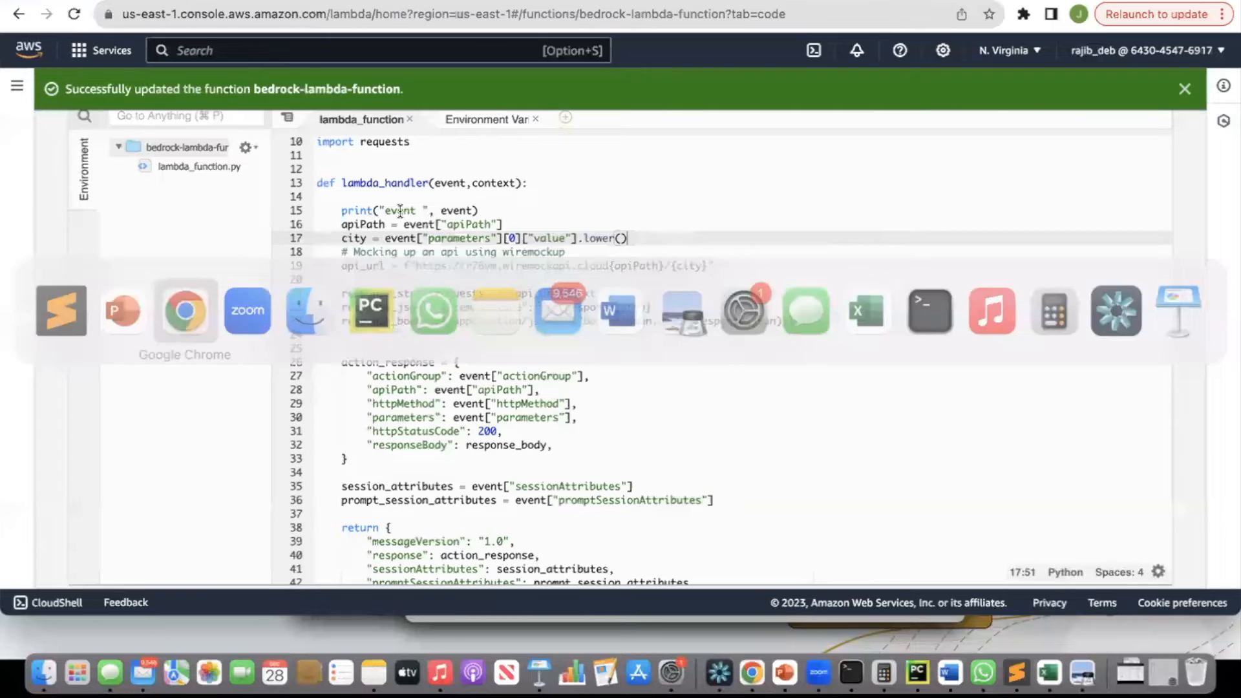
double_click(400, 211)
double_click(452, 184)
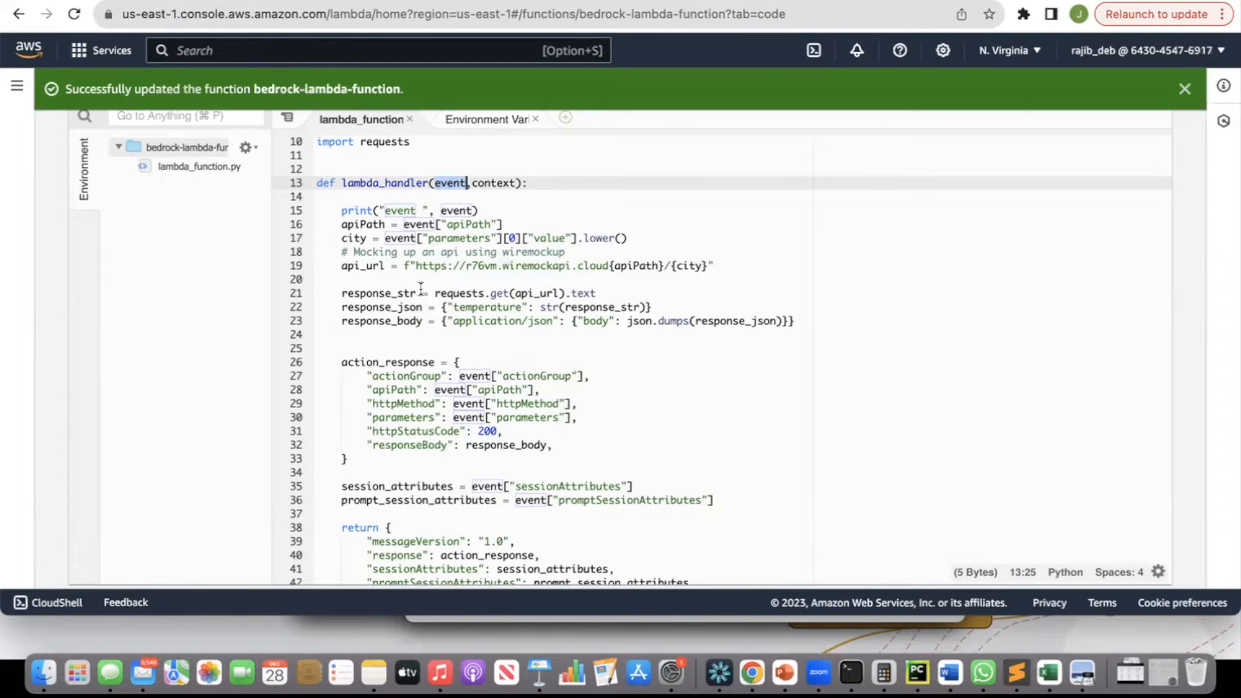
double_click(366, 225)
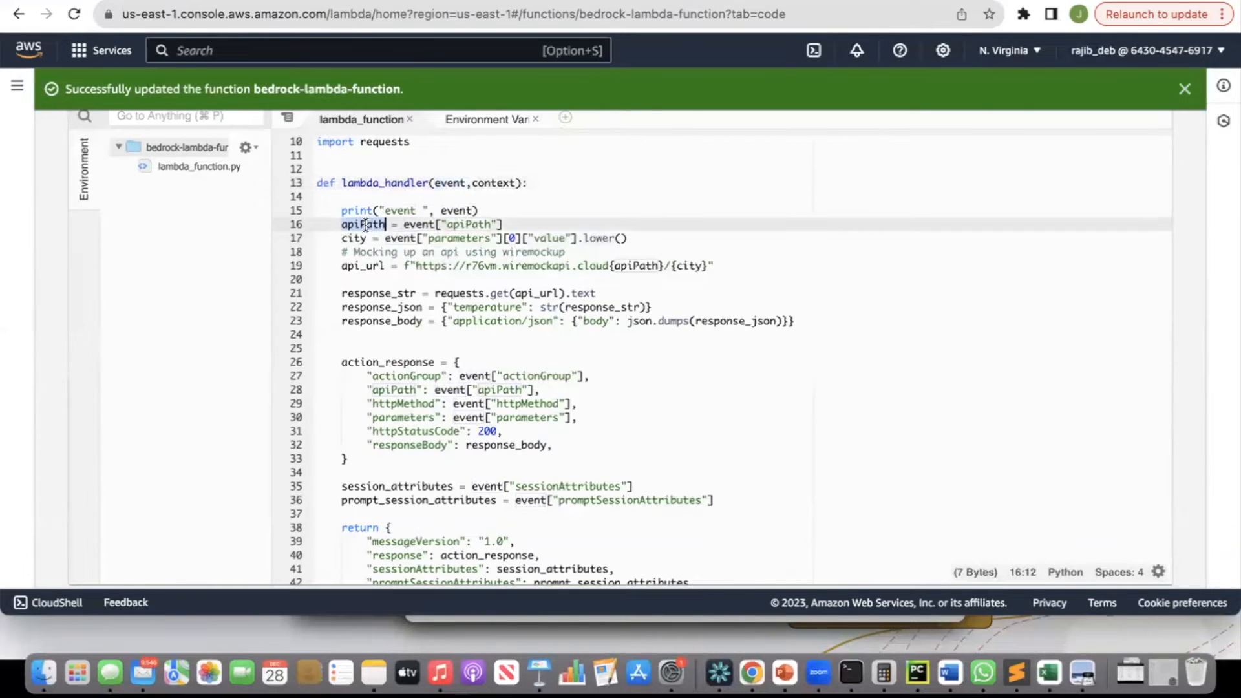
double_click(417, 225)
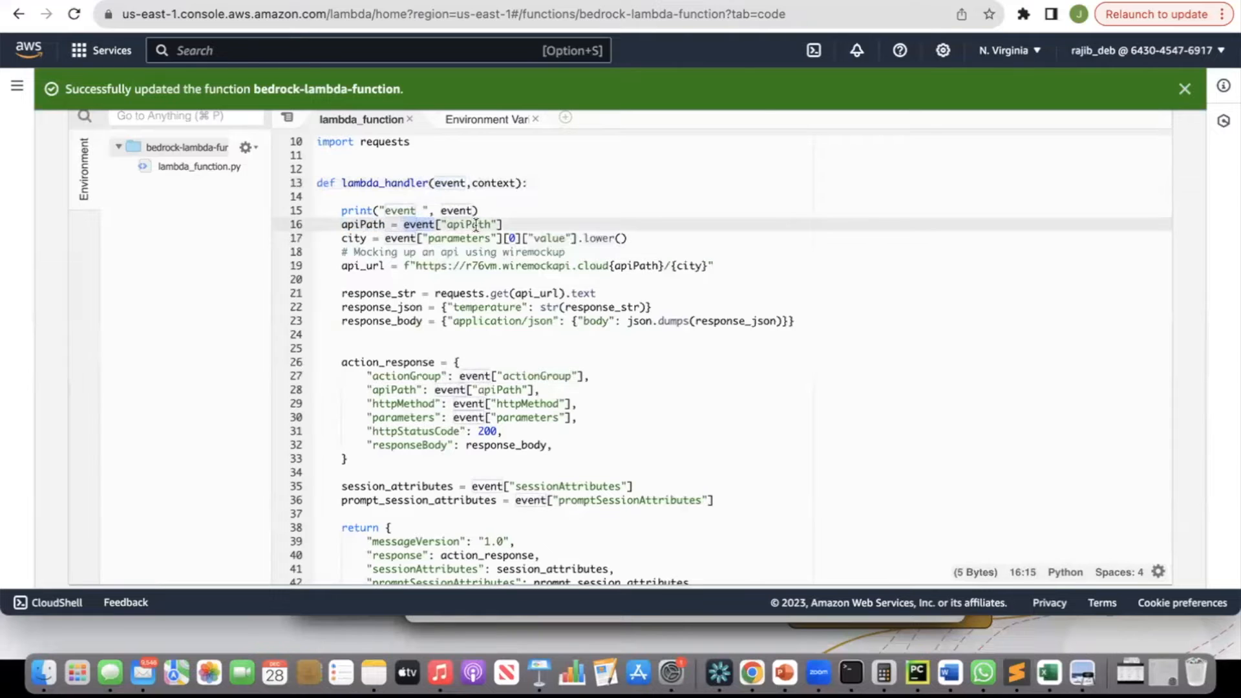
Highlight the apiPath lookup in lambda_handler and the matching /get-weather-info path in weatherschema.yaml.
double_click(471, 225)
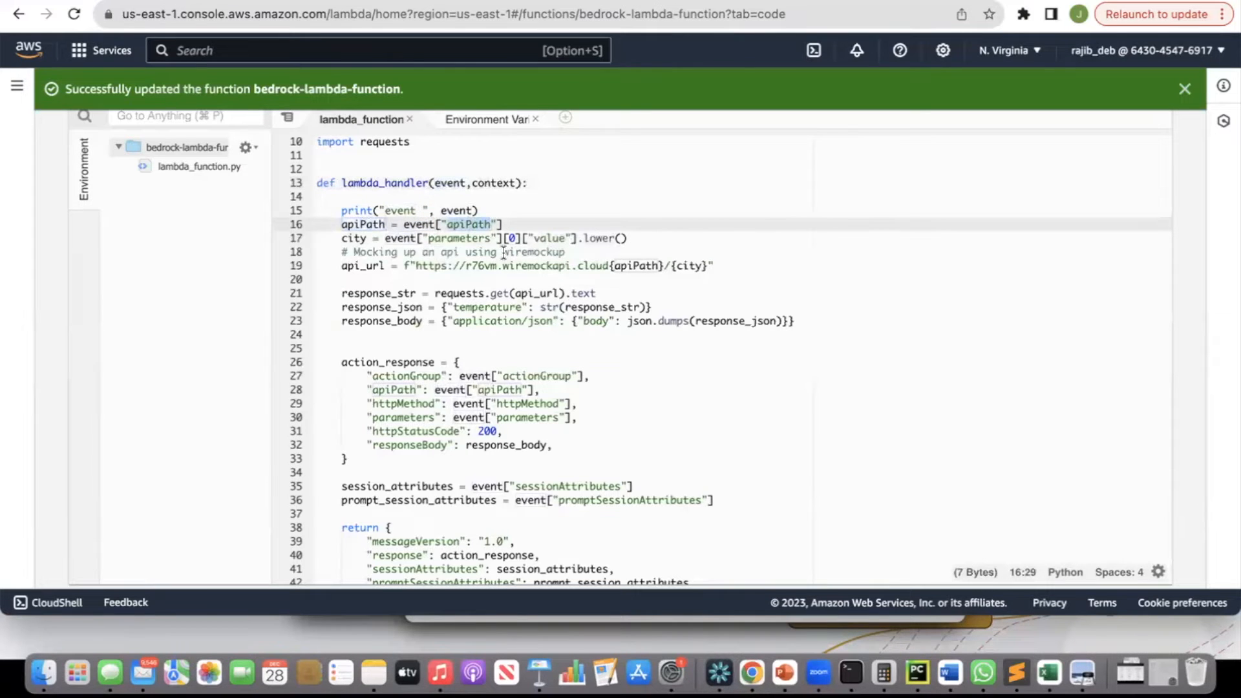
key("super+Tab")
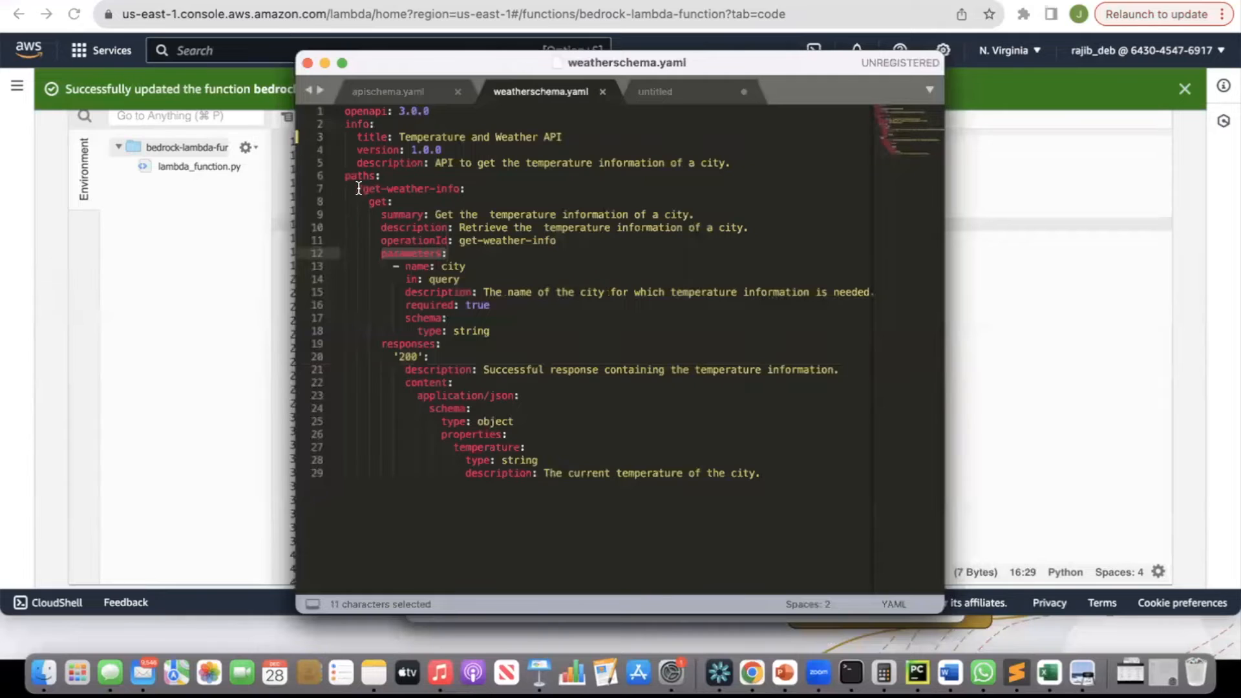
left_click_drag(357, 188, 461, 189)
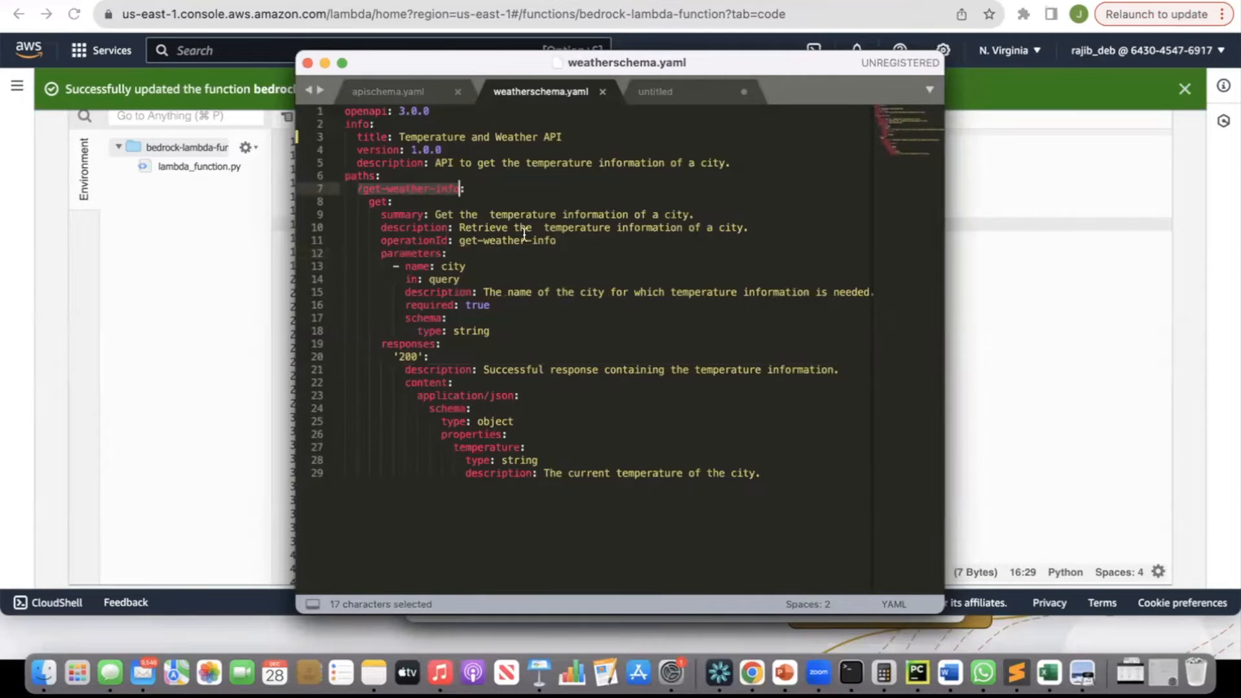
key("super+Tab")
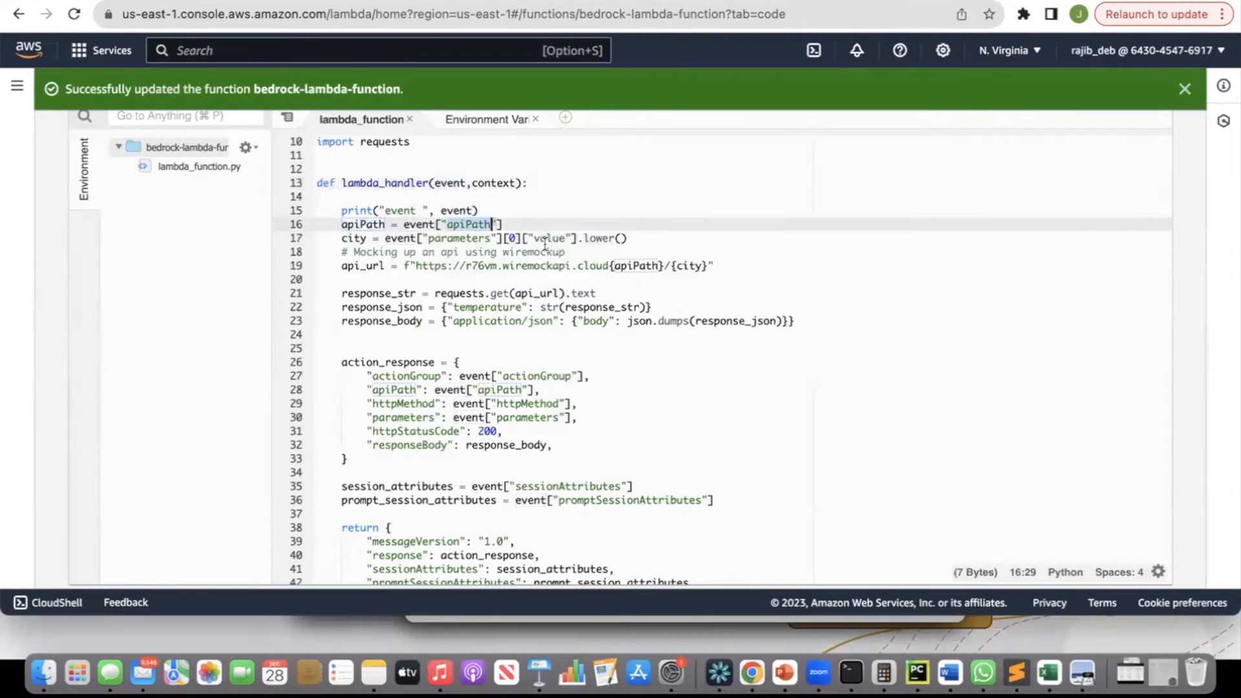
Highlight the parameters lookup in the Lambda code, the city parameter in the schema, and the [0] index and value key.
double_click(445, 239)
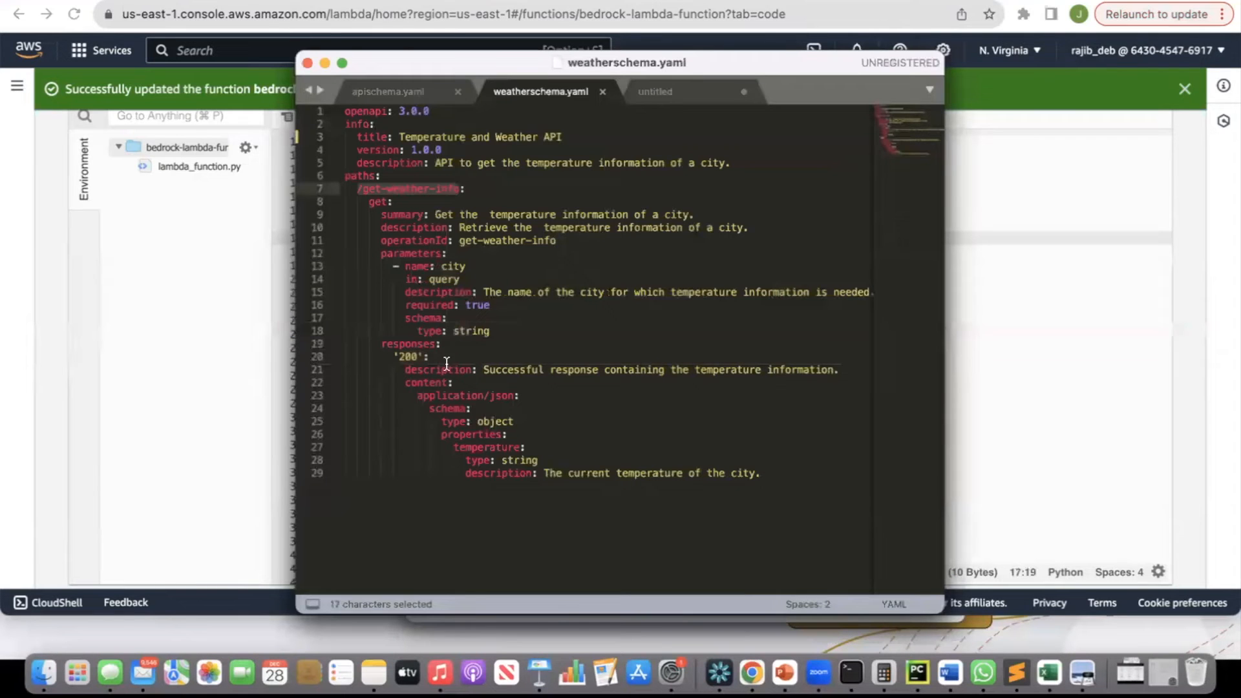
left_click(453, 267)
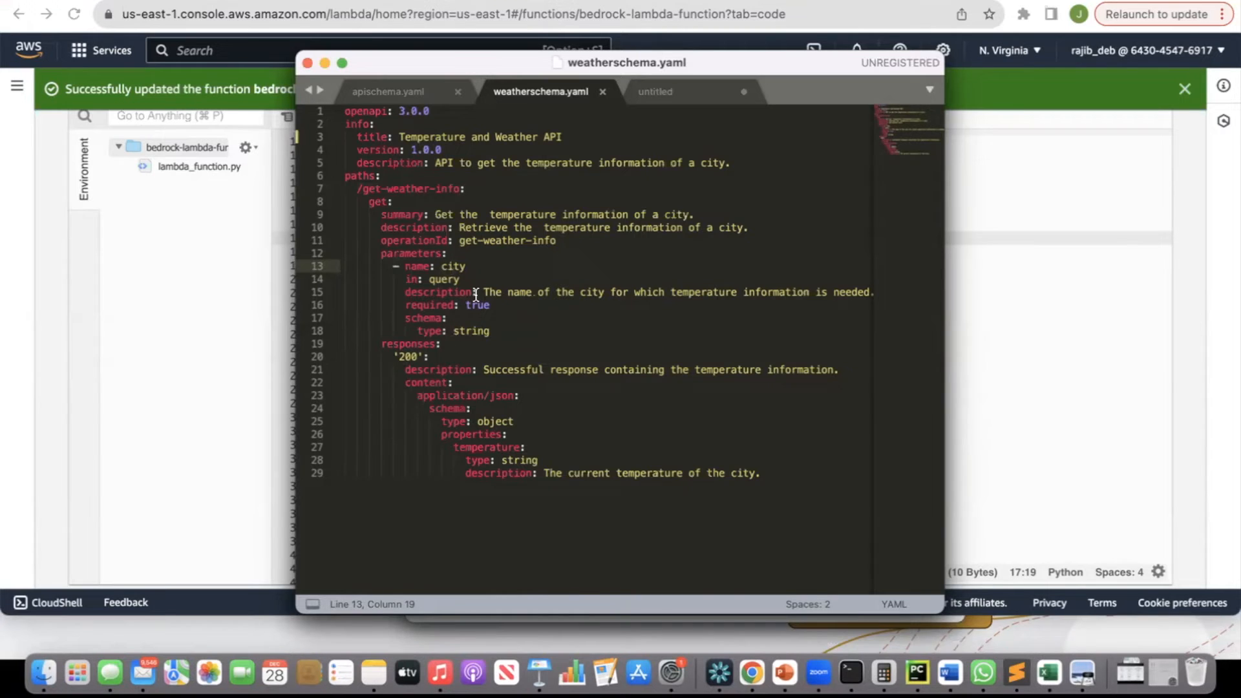
key("super+Tab")
left_click(503, 238)
left_click_drag(503, 237, 523, 236)
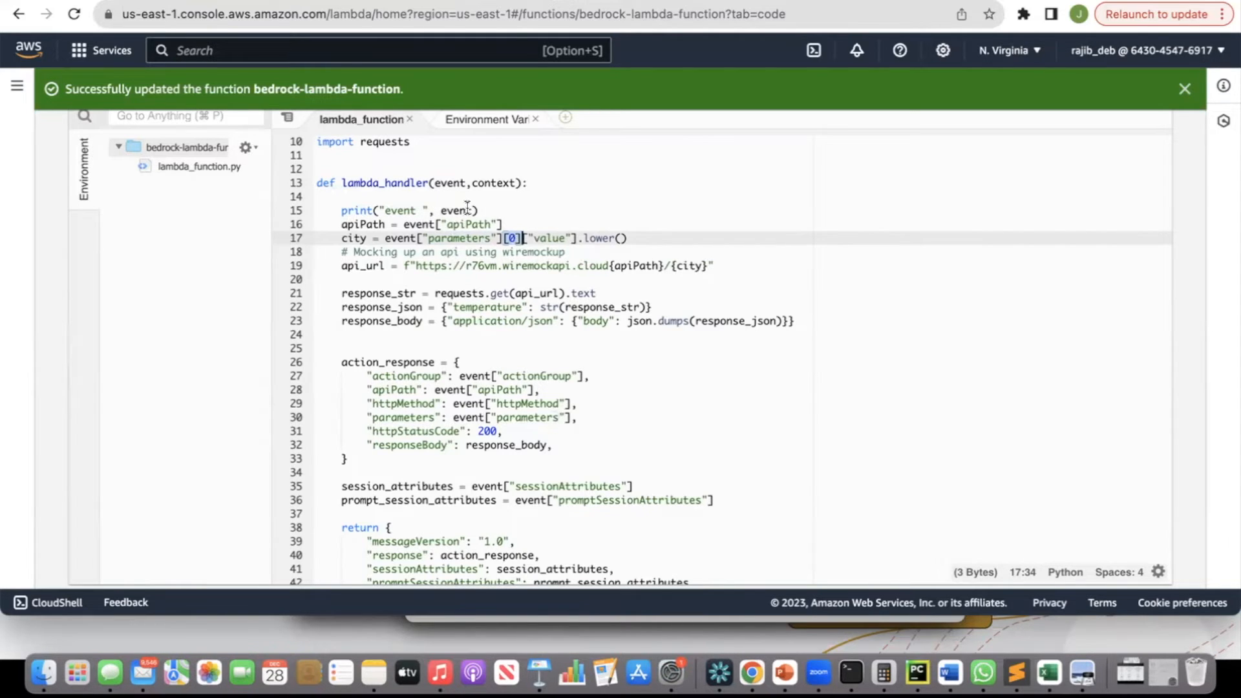
double_click(545, 238)
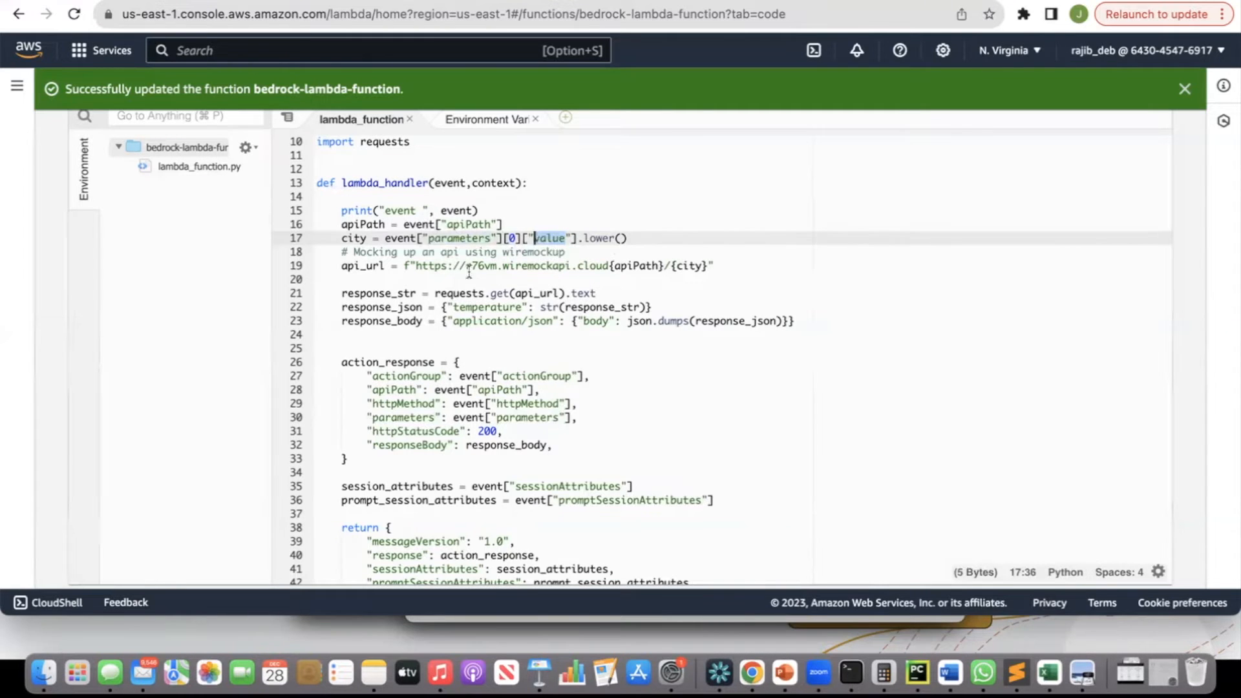
Highlight the WireMock base URL in api_url and examine the Get weather information stub's path and response body in WireMock Cloud.
double_click(417, 266)
left_click_drag(417, 266, 607, 267)
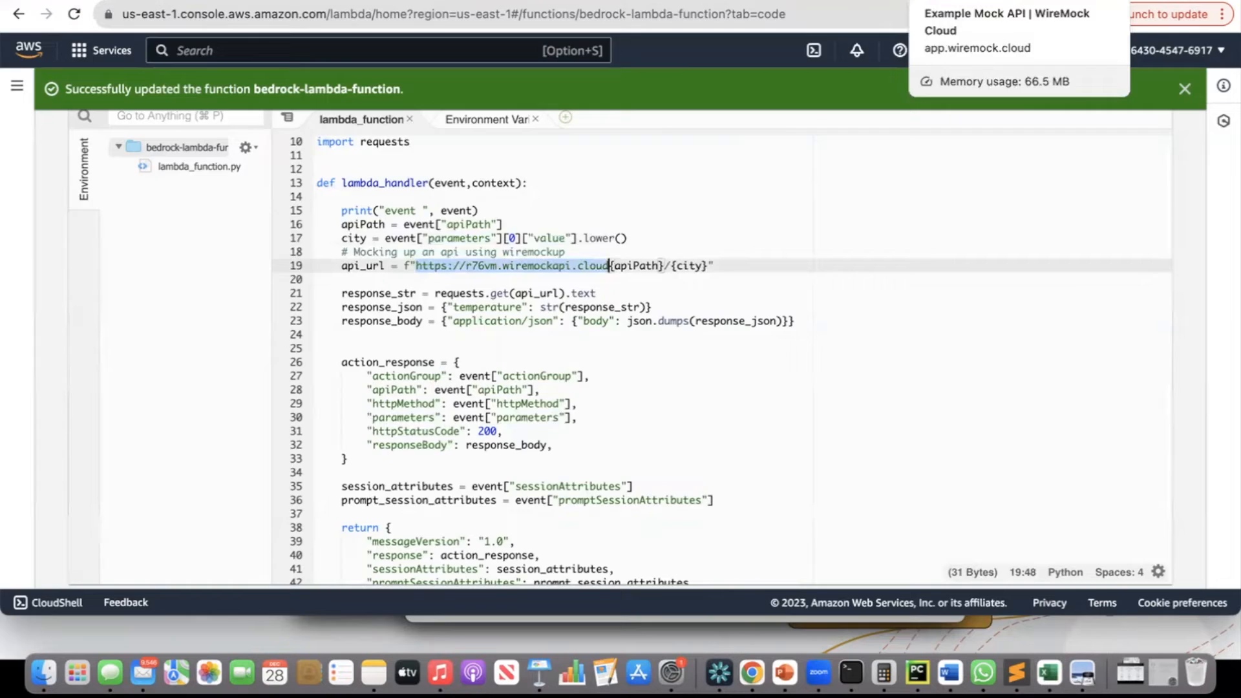
left_click(957, 4)
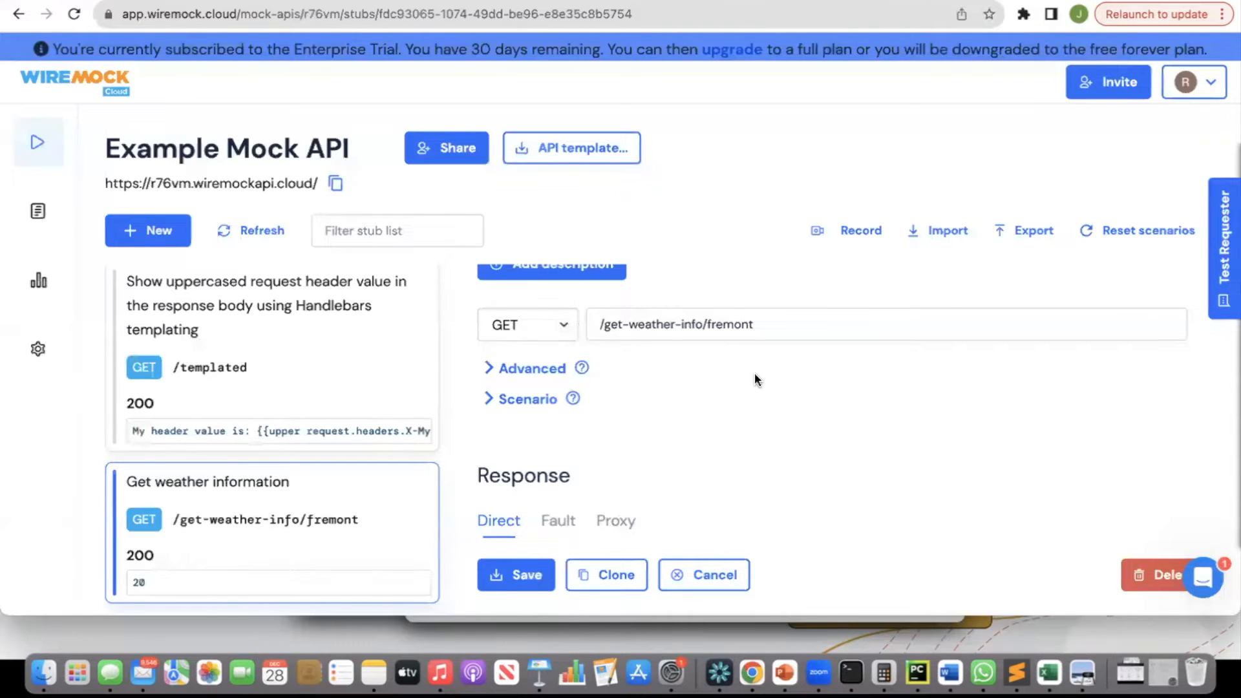
scroll(755, 373, "down", 5)
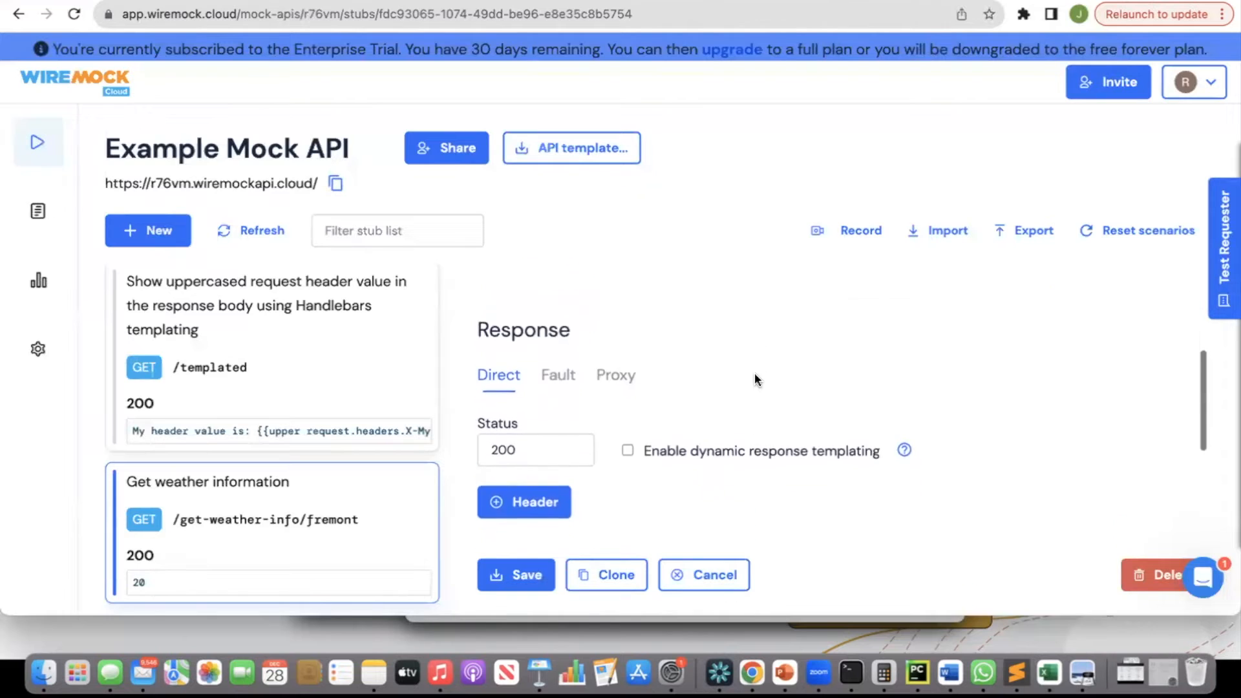
scroll(754, 372, "down", 5)
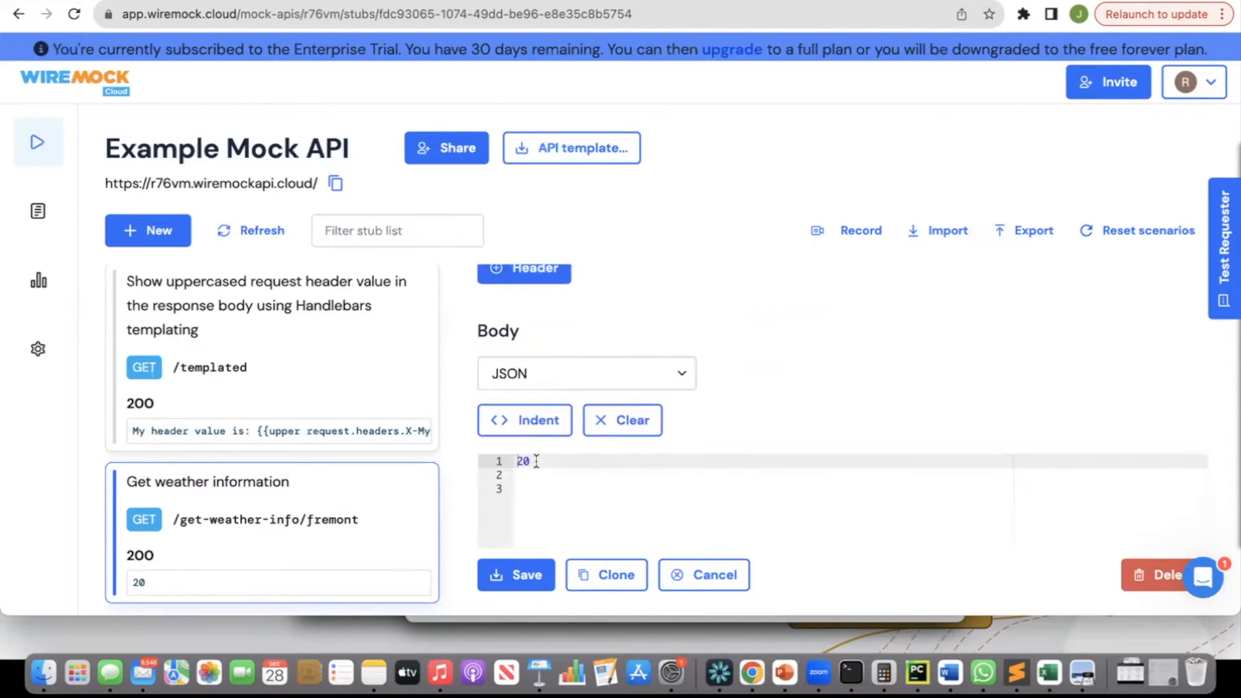
scroll(737, 420, "up", 8)
scroll(737, 420, "down", 3)
scroll(737, 421, "up", 3)
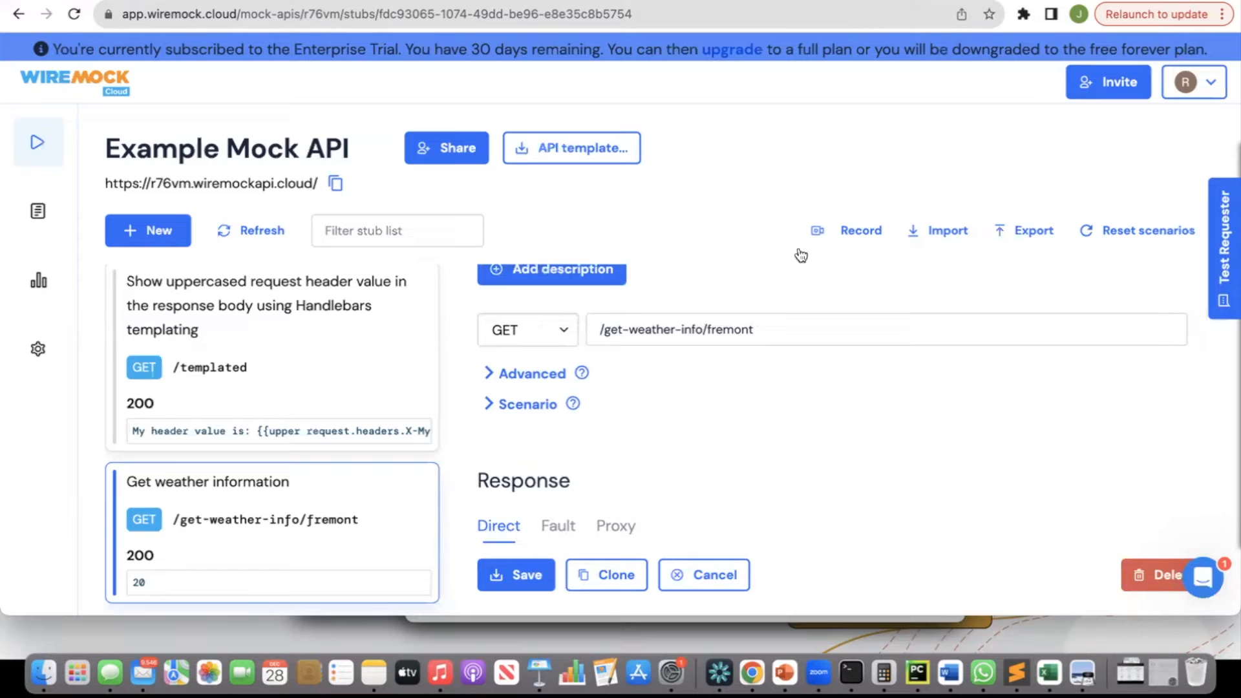
Open the mock endpoint's tab and highlight the get-weather-info/fremont part of its URL.
left_click(937, 2)
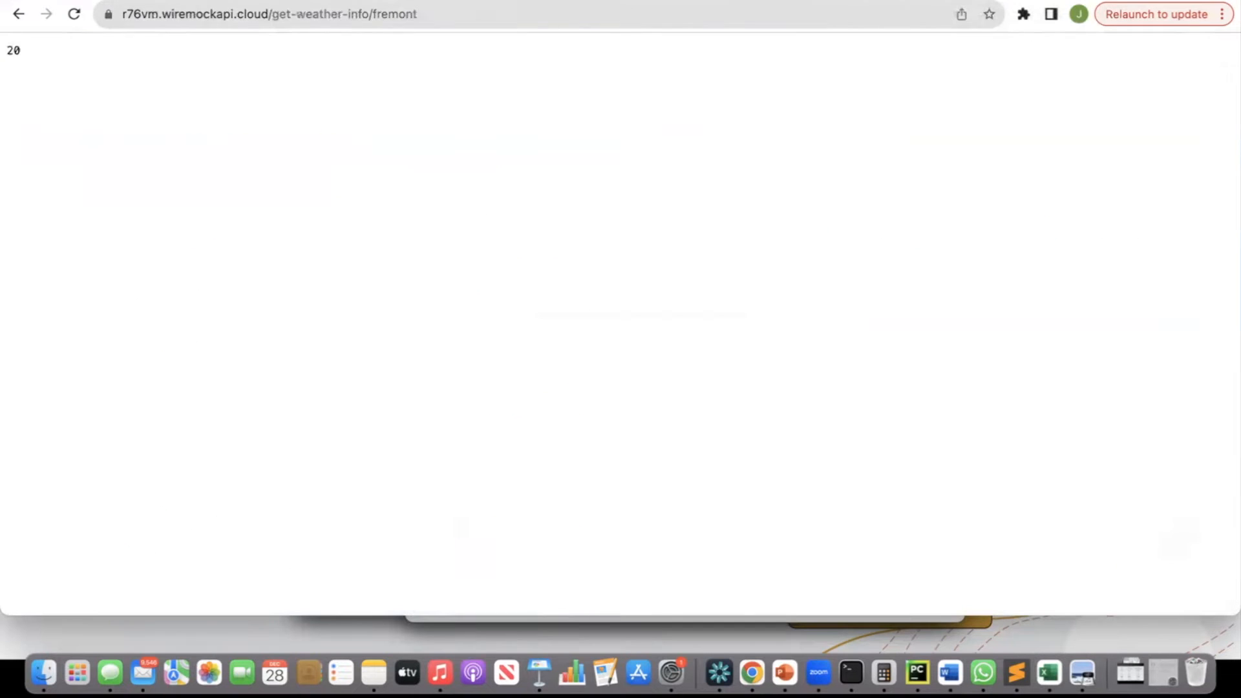
left_click(149, 15)
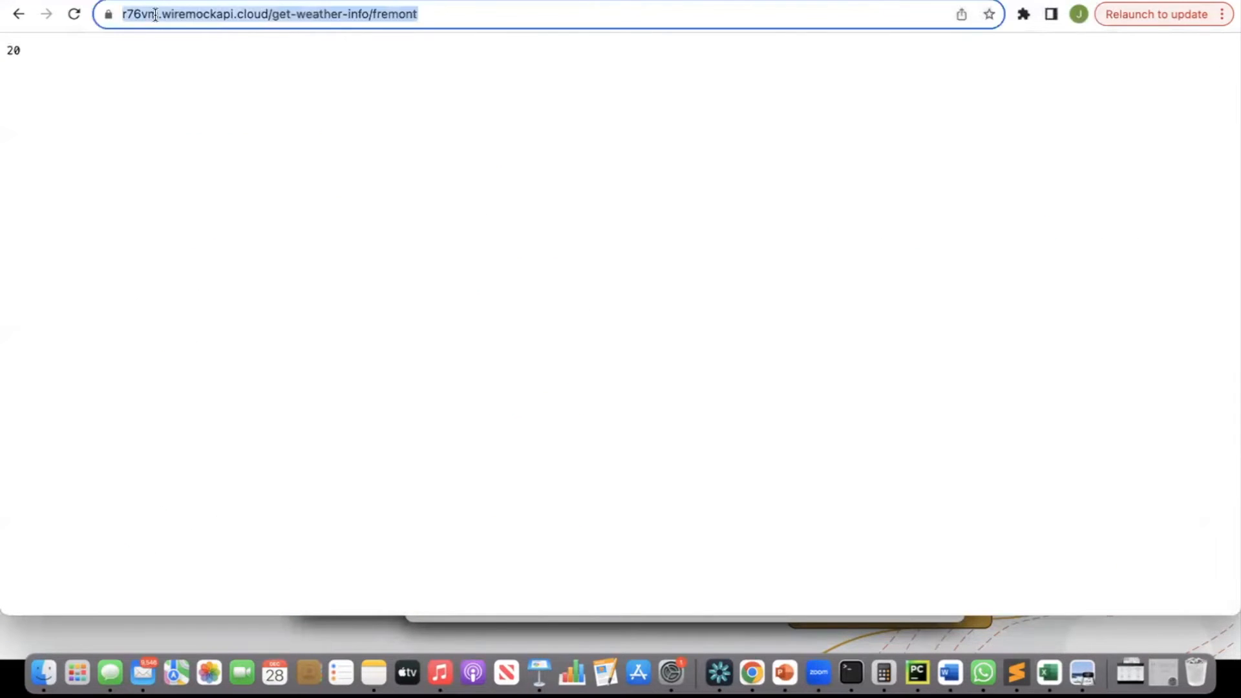
left_click(148, 15)
left_click_drag(161, 14, 467, 22)
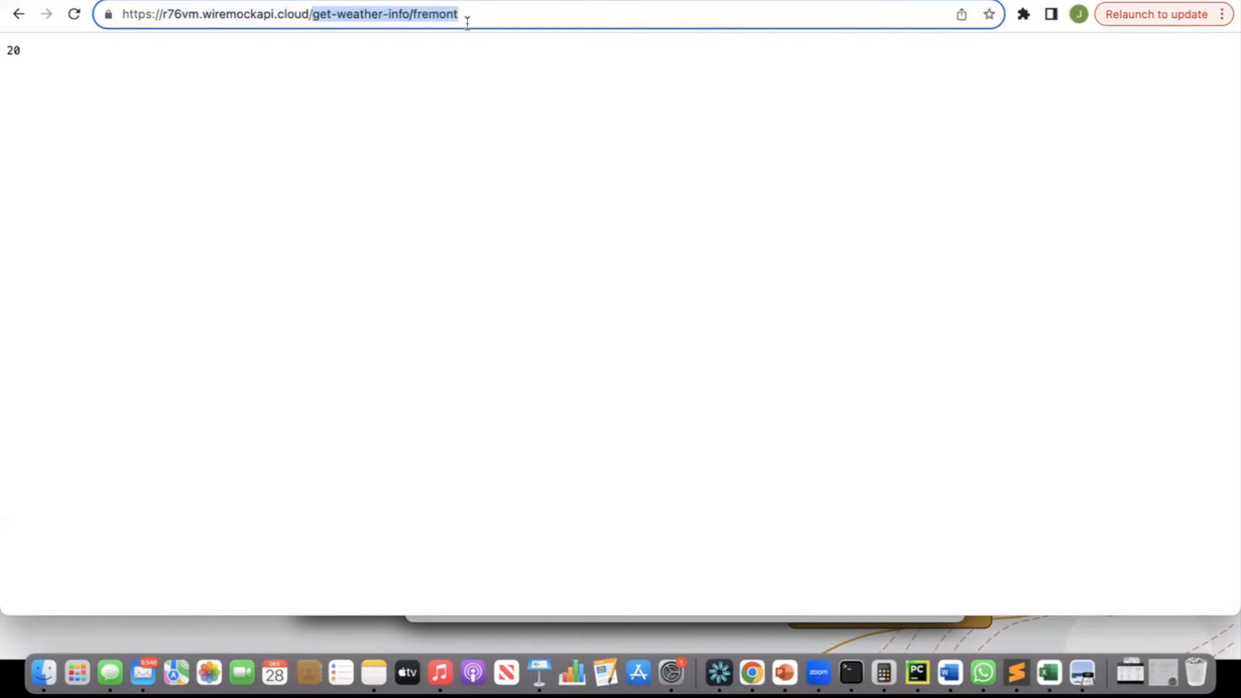
left_click(469, 22)
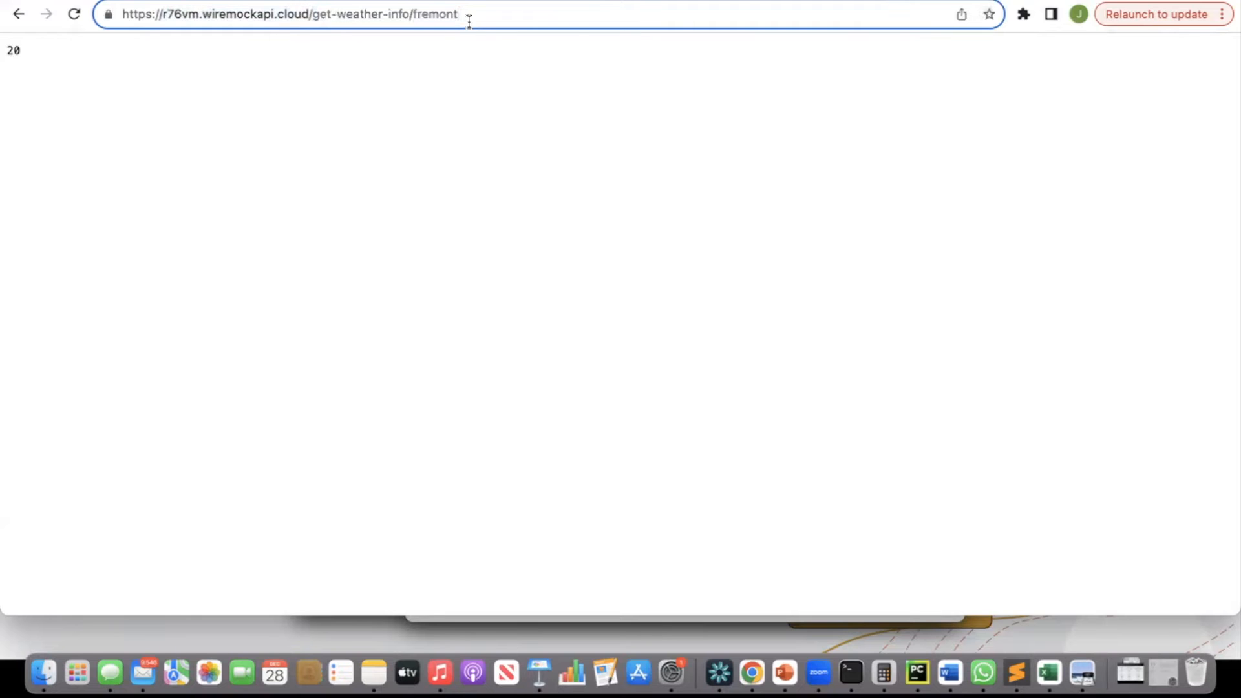
key("Return")
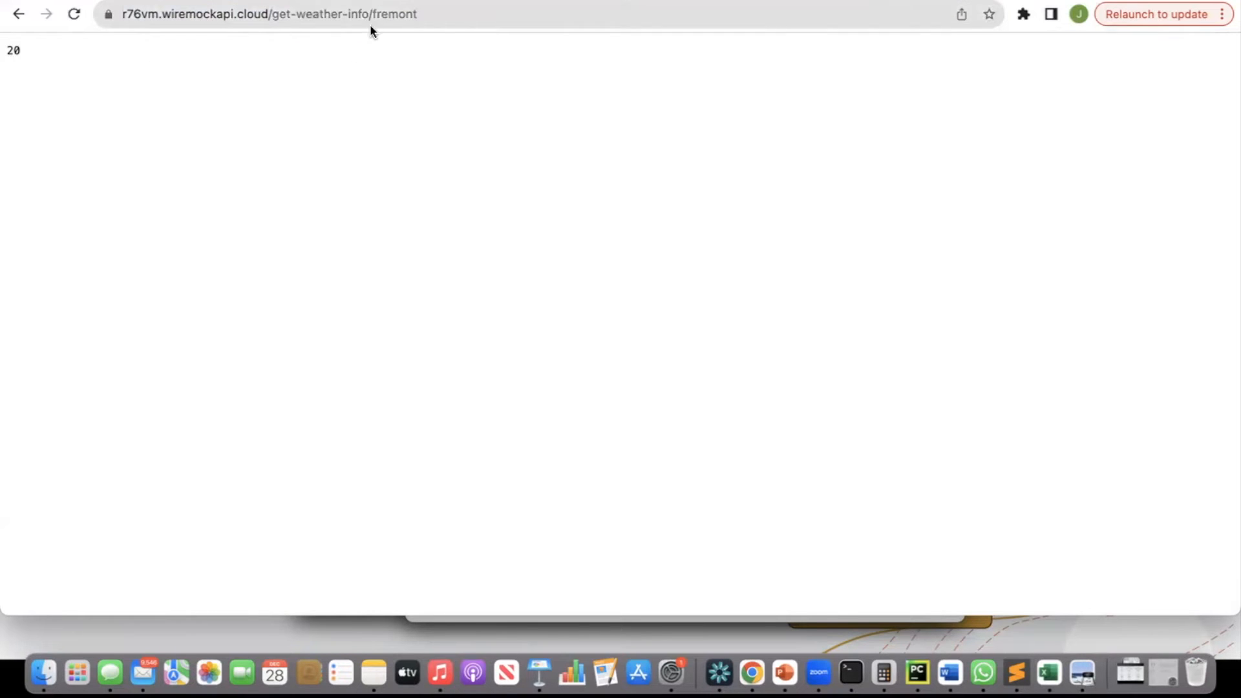
left_click_drag(373, 18, 427, 16)
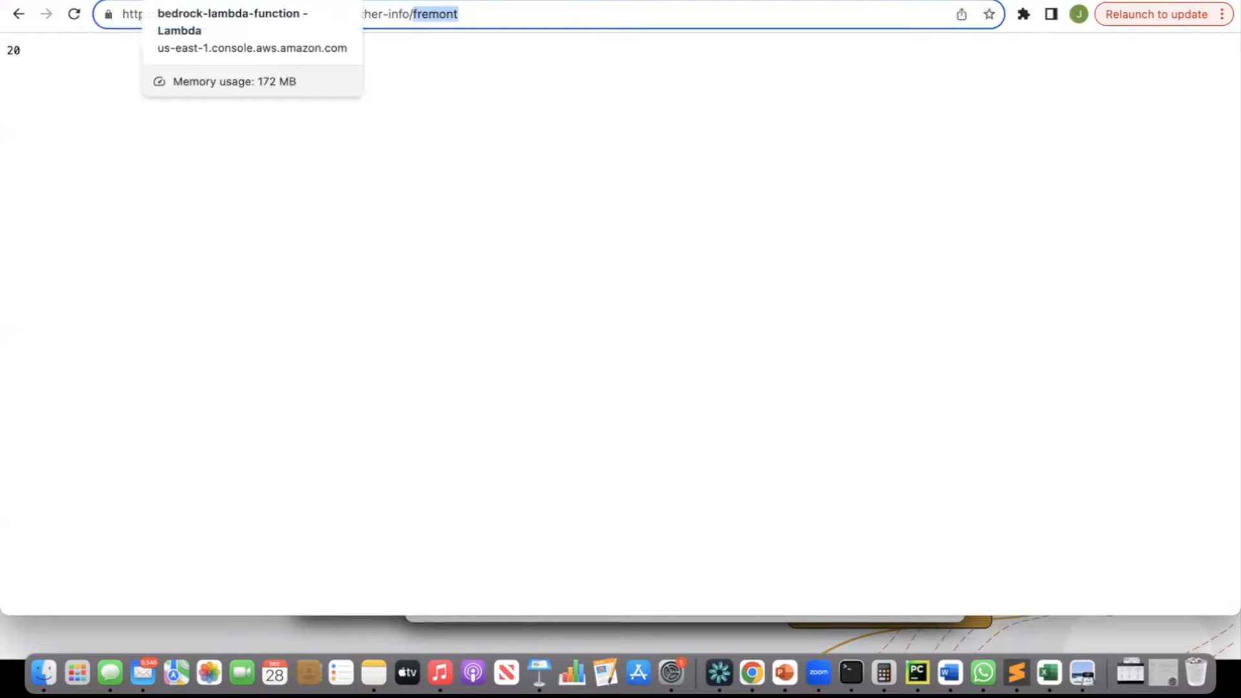
Return to the Lambda code and highlight the lower() call and the api_url string built from apiPath.
left_click(220, 2)
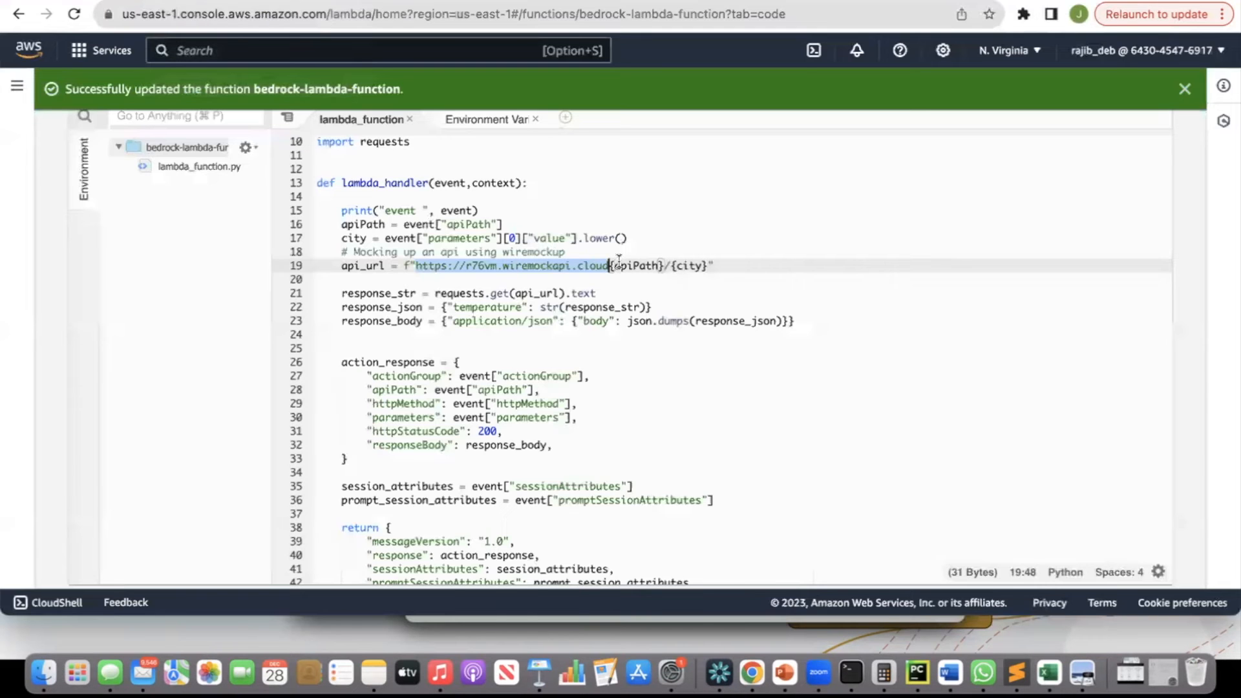
left_click_drag(627, 238, 590, 238)
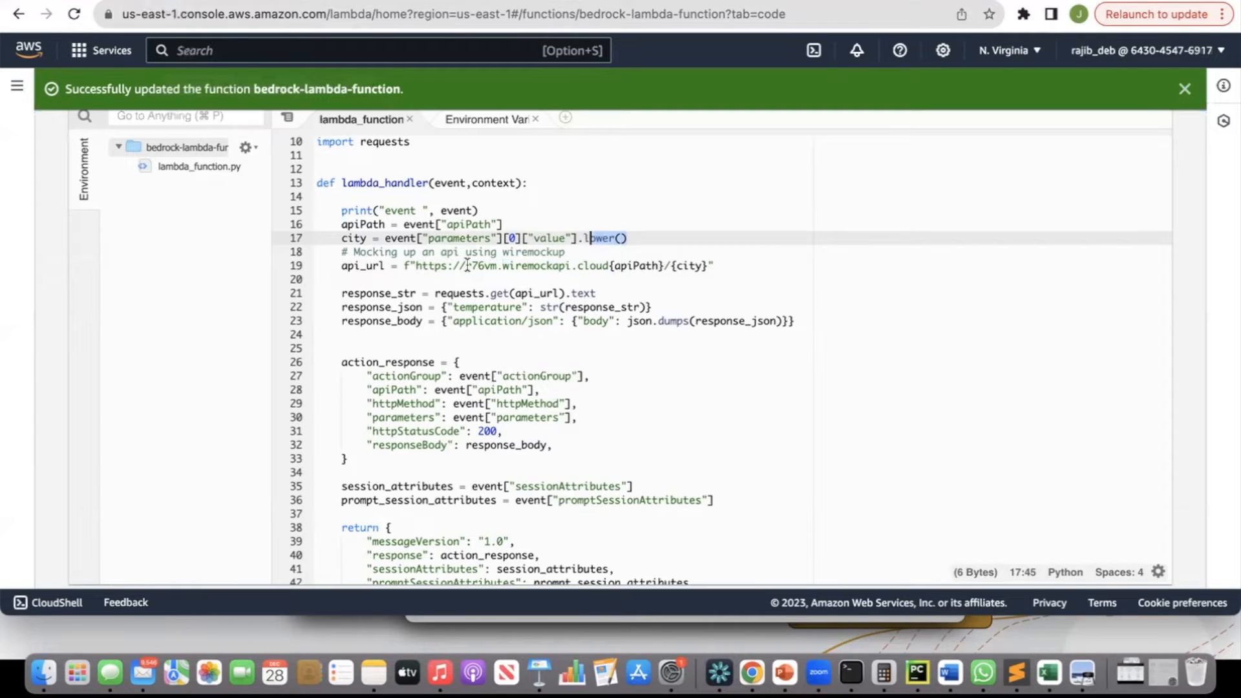
left_click_drag(416, 265, 647, 265)
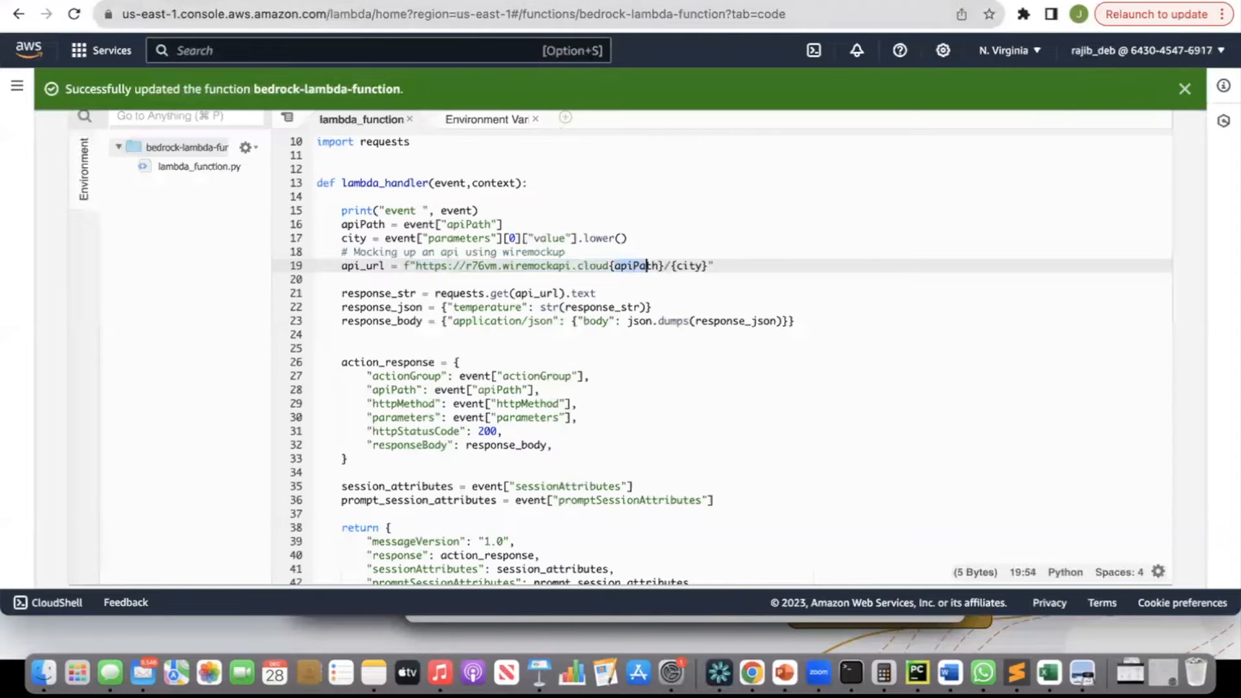
Highlight /get-weather-info in the WireMock stub's URL and the matching path in weatherschema.yaml.
left_click(970, 5)
left_click(603, 332)
left_click(684, 330)
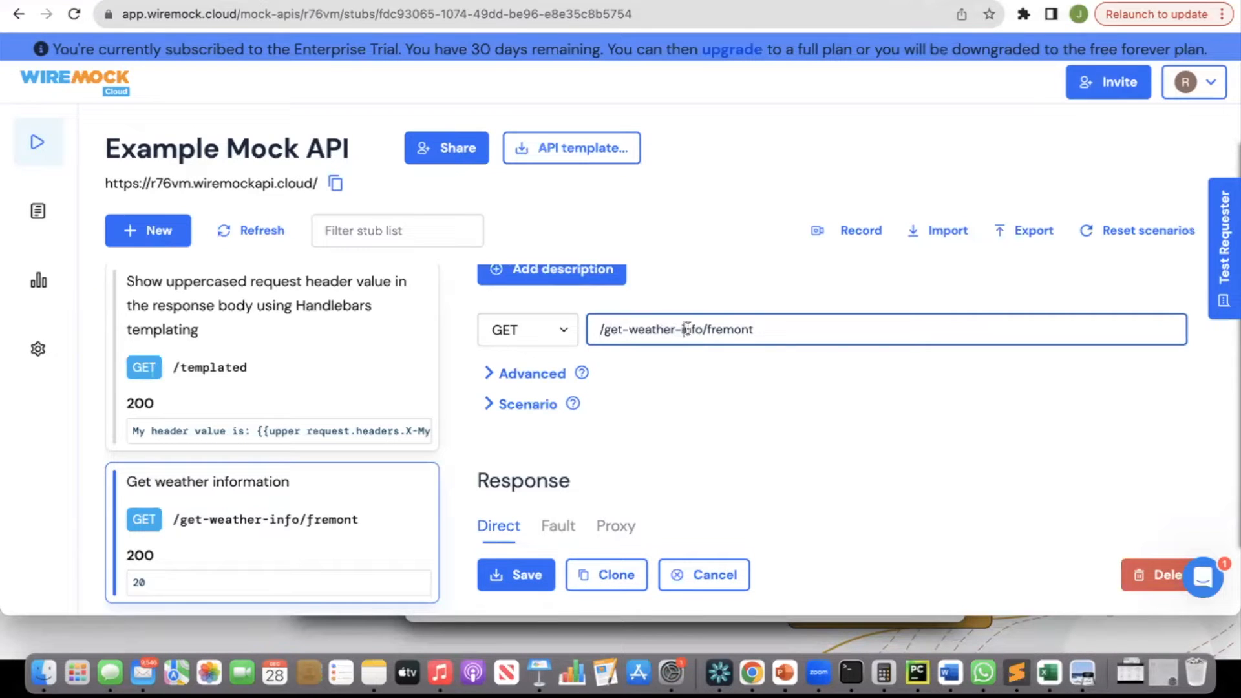
left_click_drag(707, 332, 598, 328)
key("super+Tab")
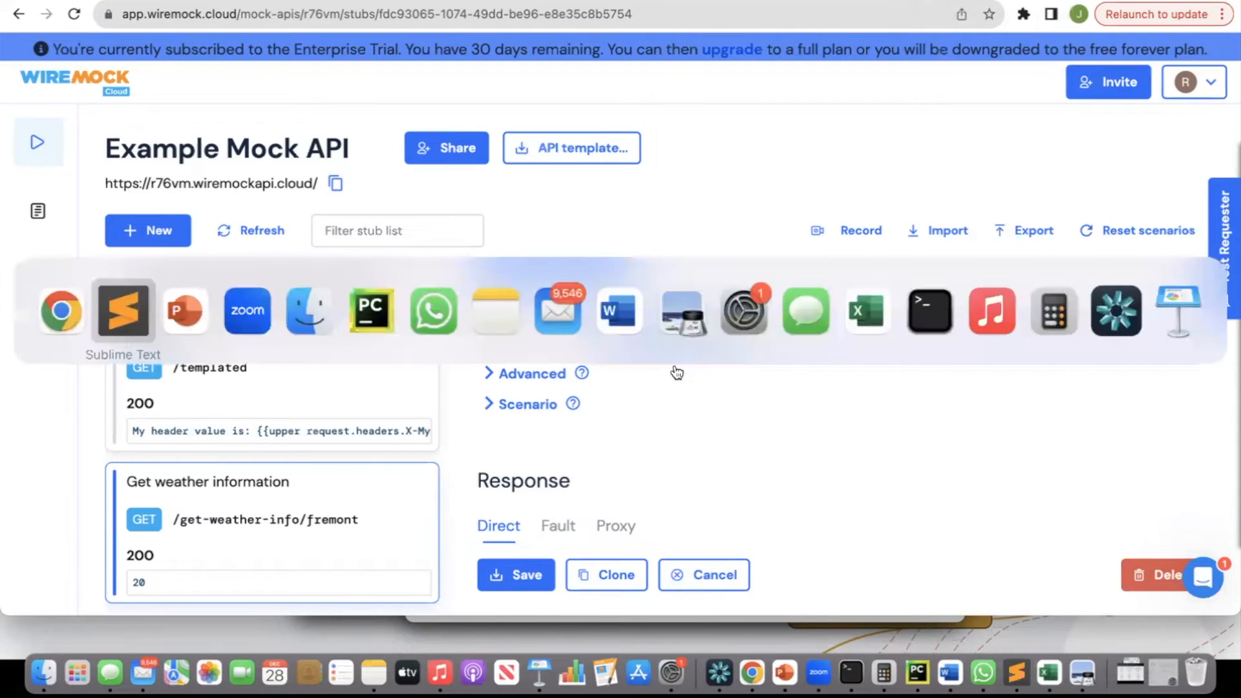
left_click_drag(357, 189, 466, 189)
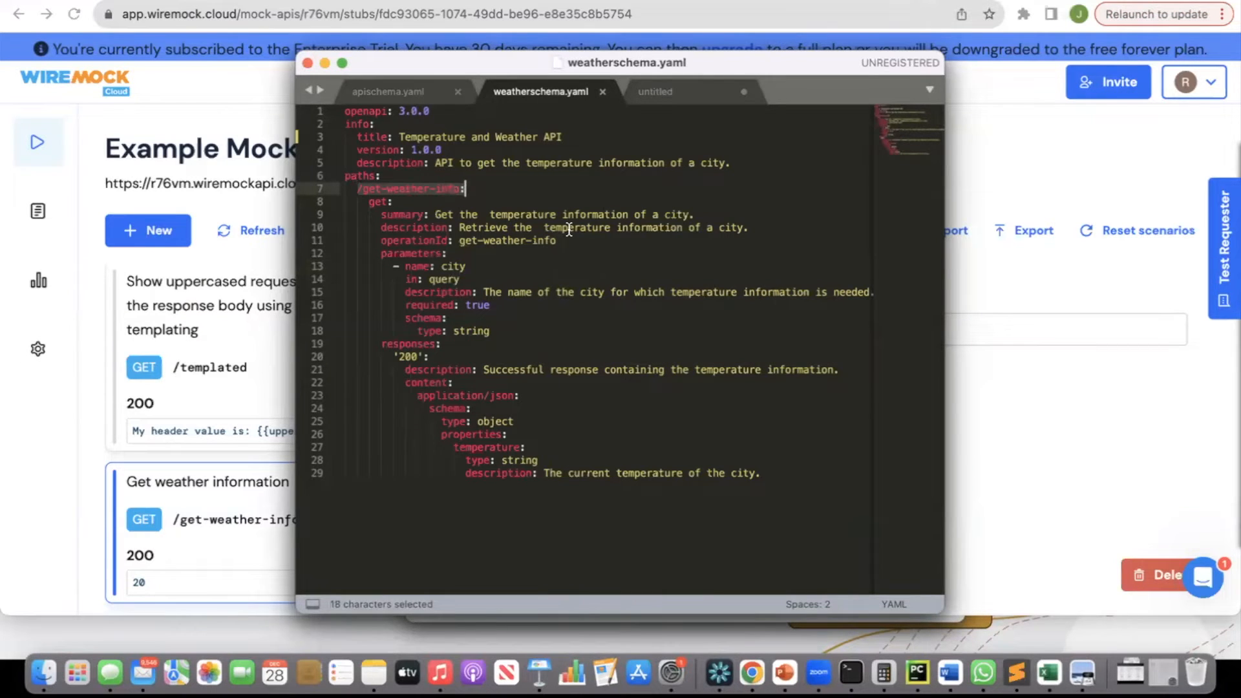
key("super+Tab")
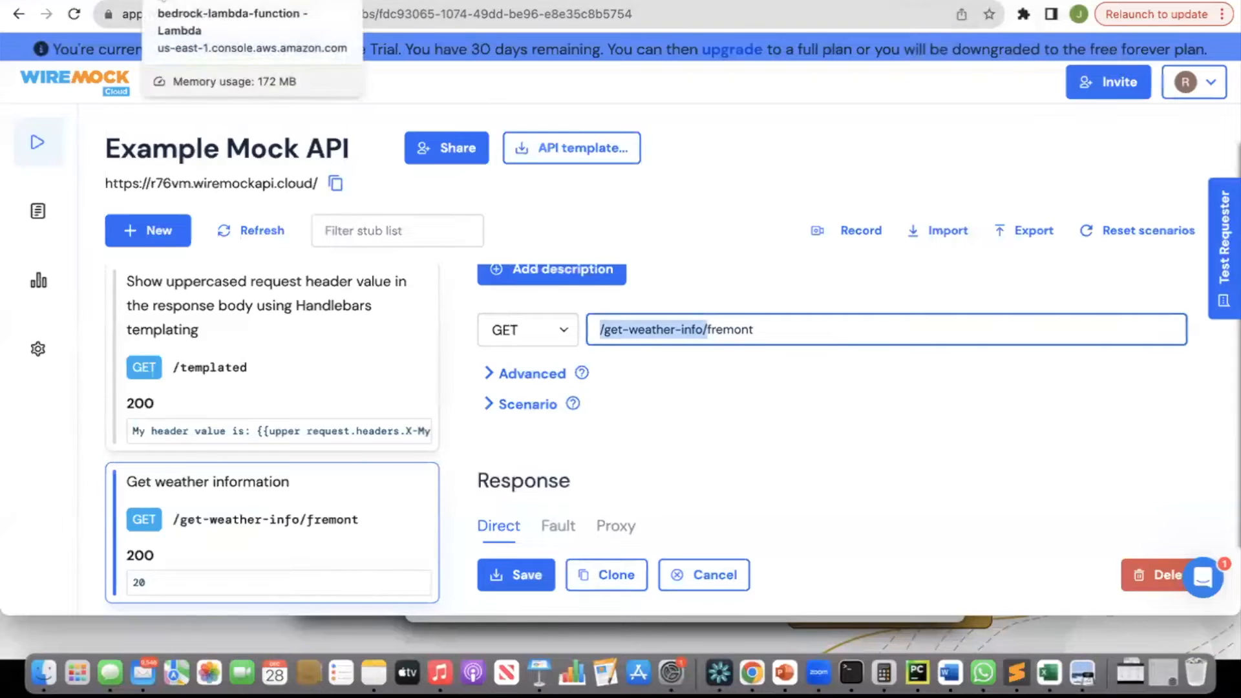
Return to the Lambda code and highlight the city placeholder in api_url and the requests.get call.
left_click(170, 3)
left_click(706, 266)
left_click_drag(705, 266, 687, 267)
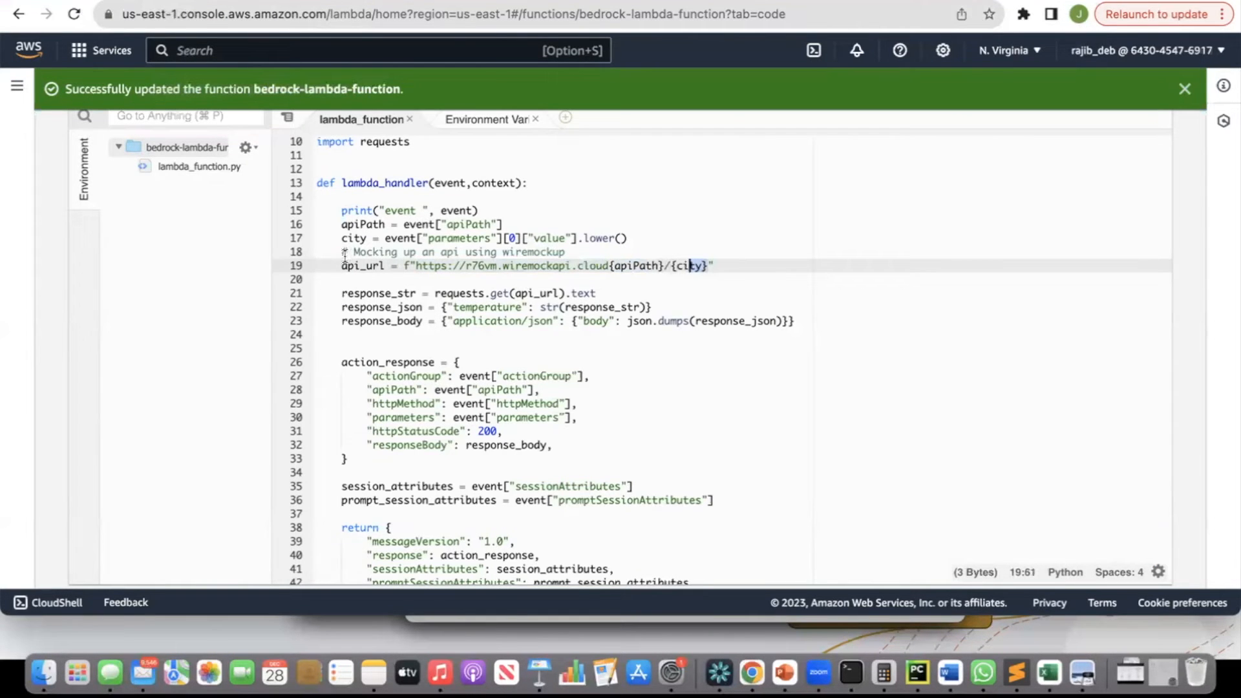
scroll(406, 280, "down", 3)
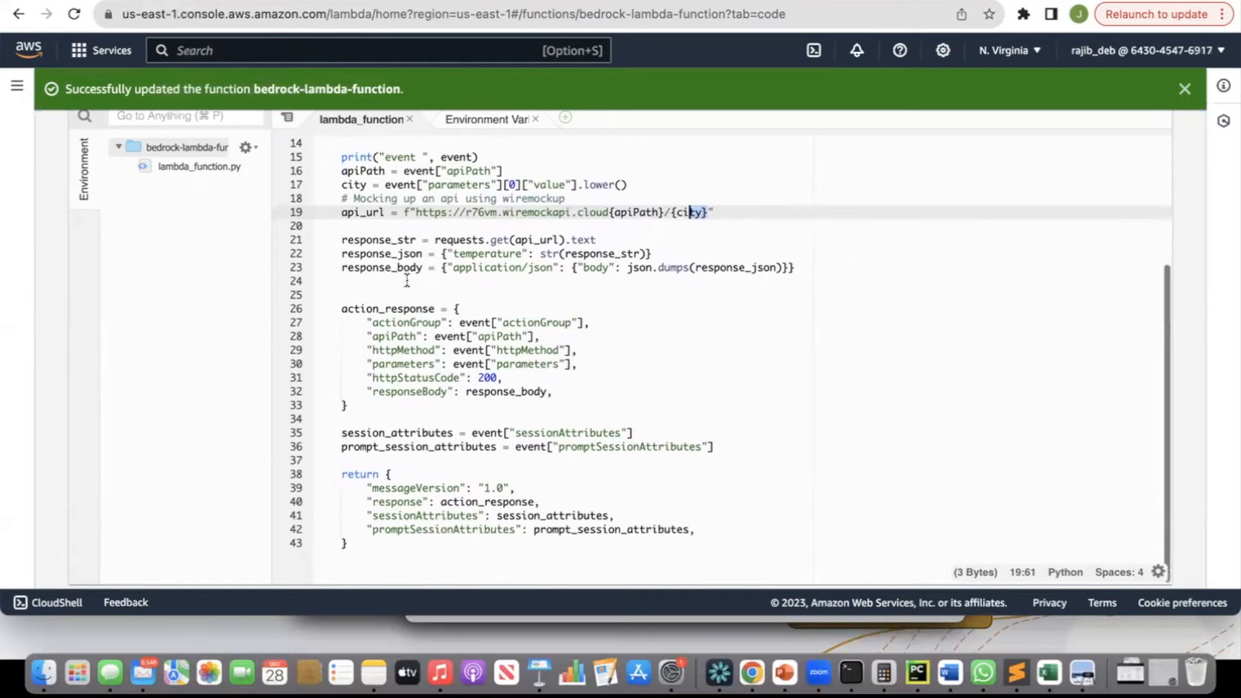
double_click(464, 234)
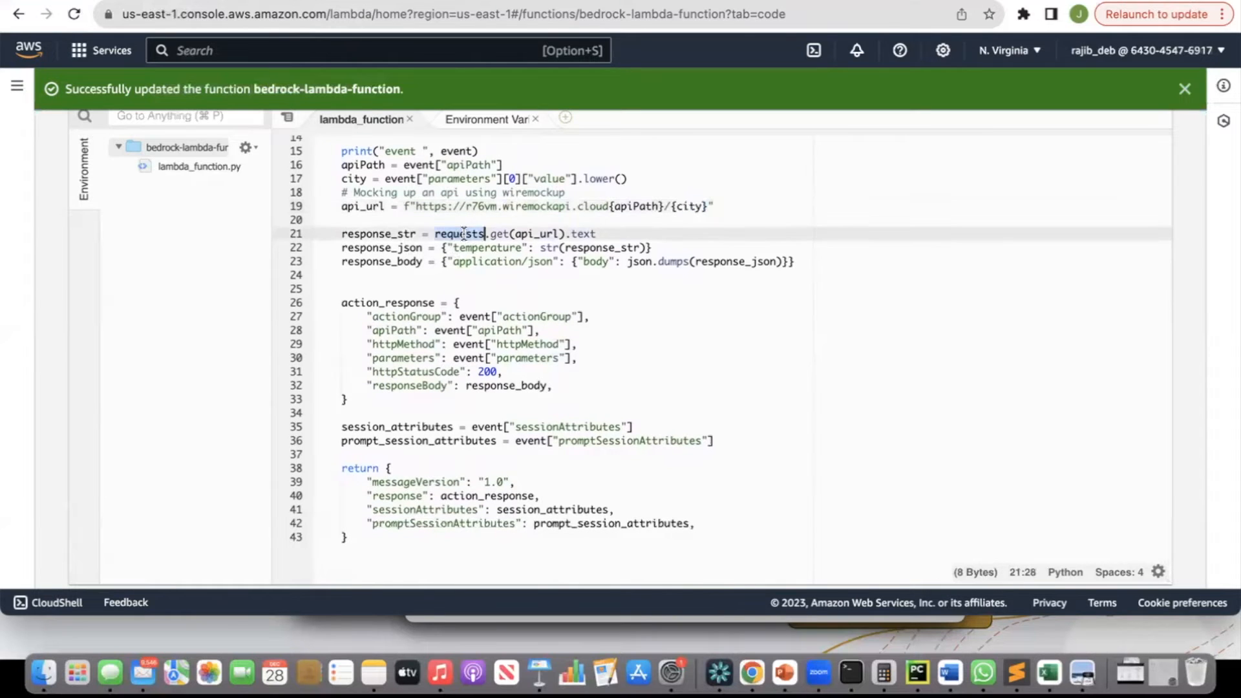
left_click(542, 236)
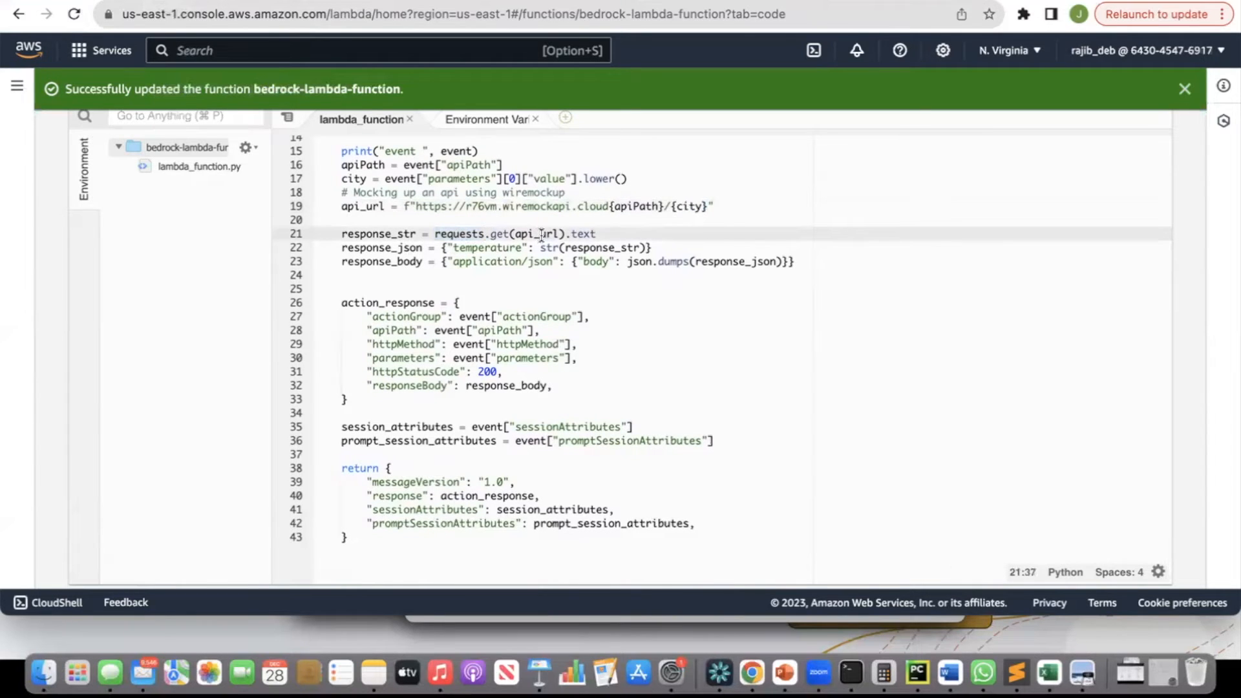
Scroll through the imports and highlight requests in the requests.get call of lambda_handler.
scroll(542, 235, "up", 6)
scroll(542, 235, "up", 3)
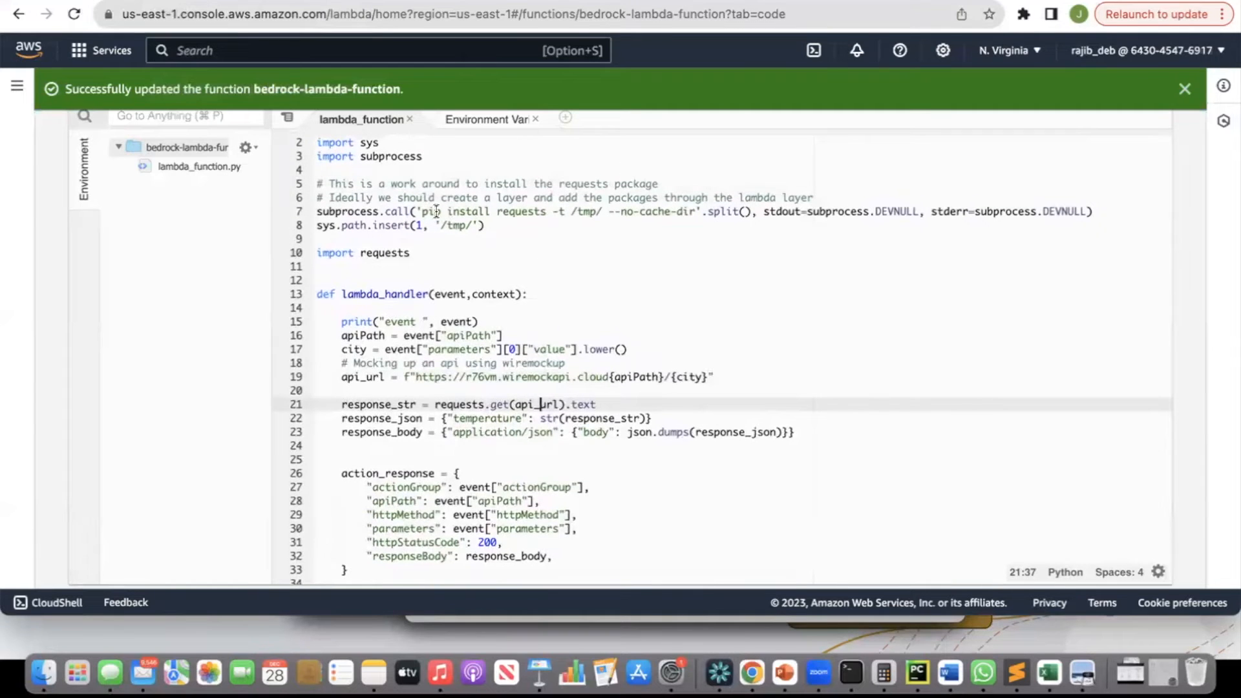
scroll(552, 217, "up", 2)
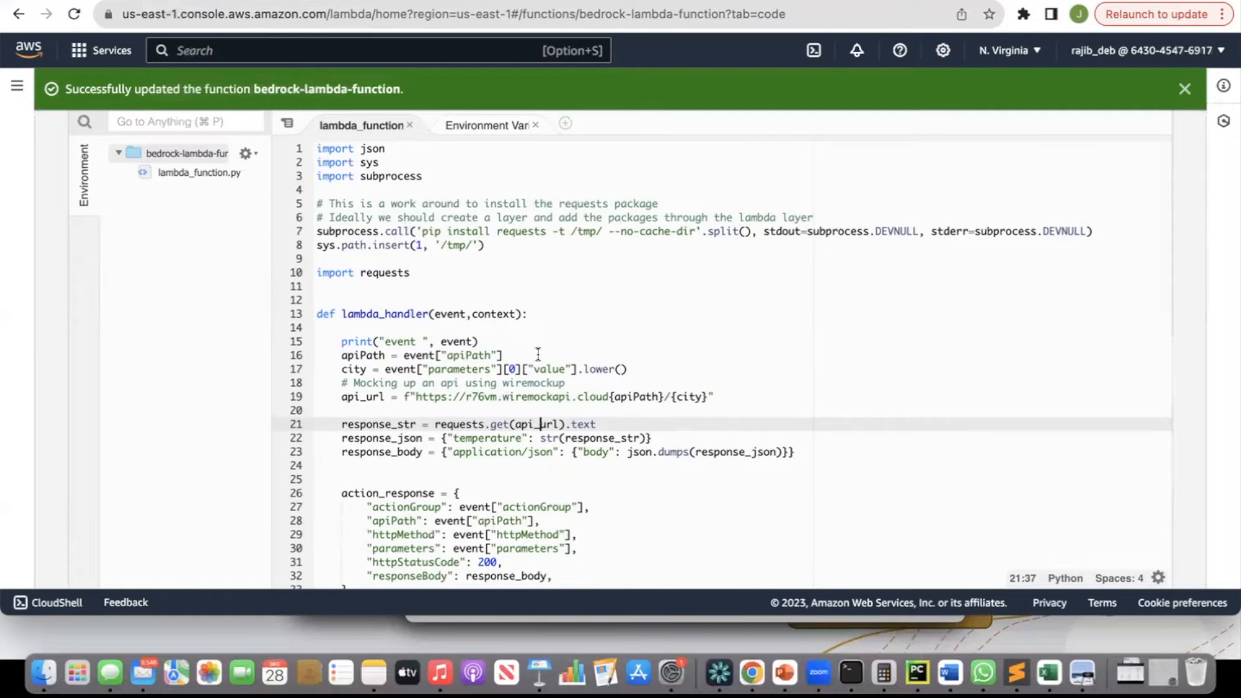
double_click(456, 426)
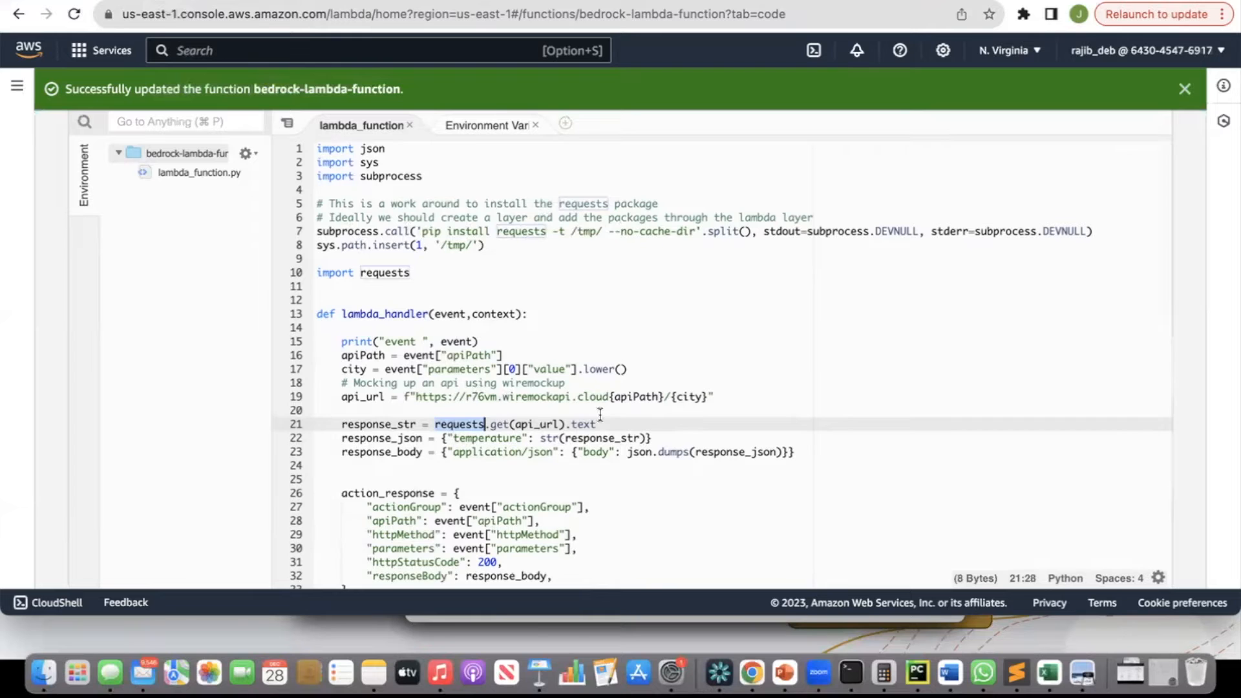
scroll(600, 414, "down", 2)
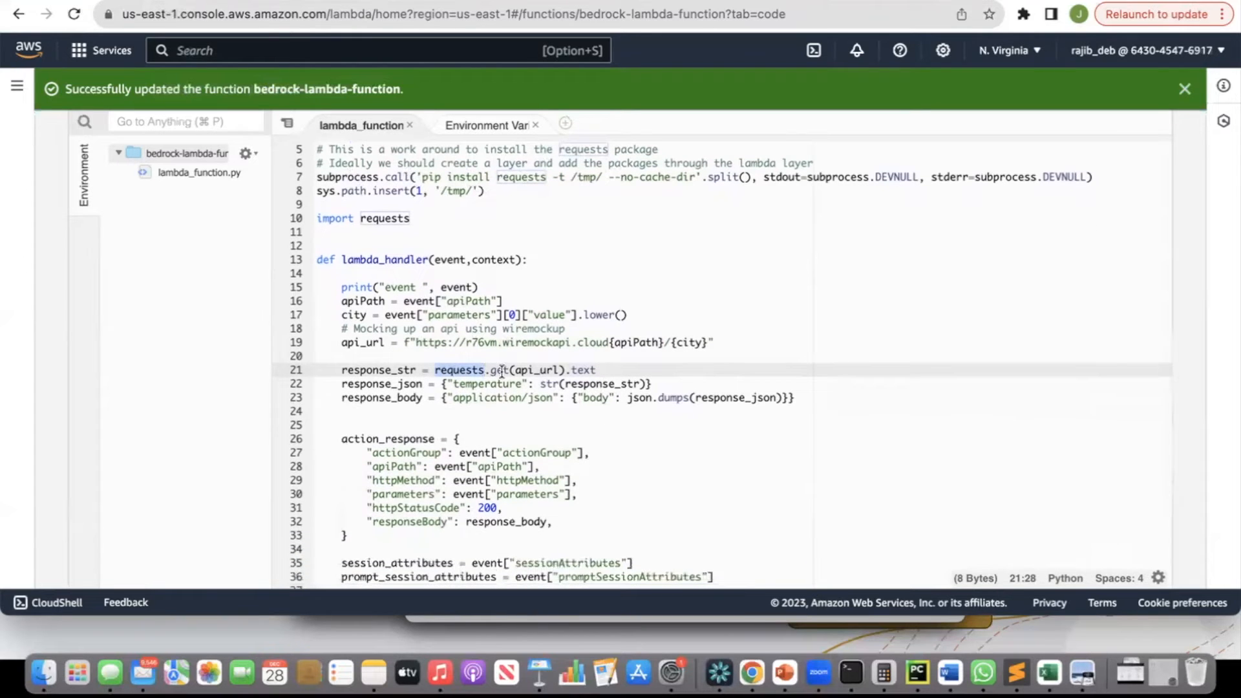
left_click(503, 371)
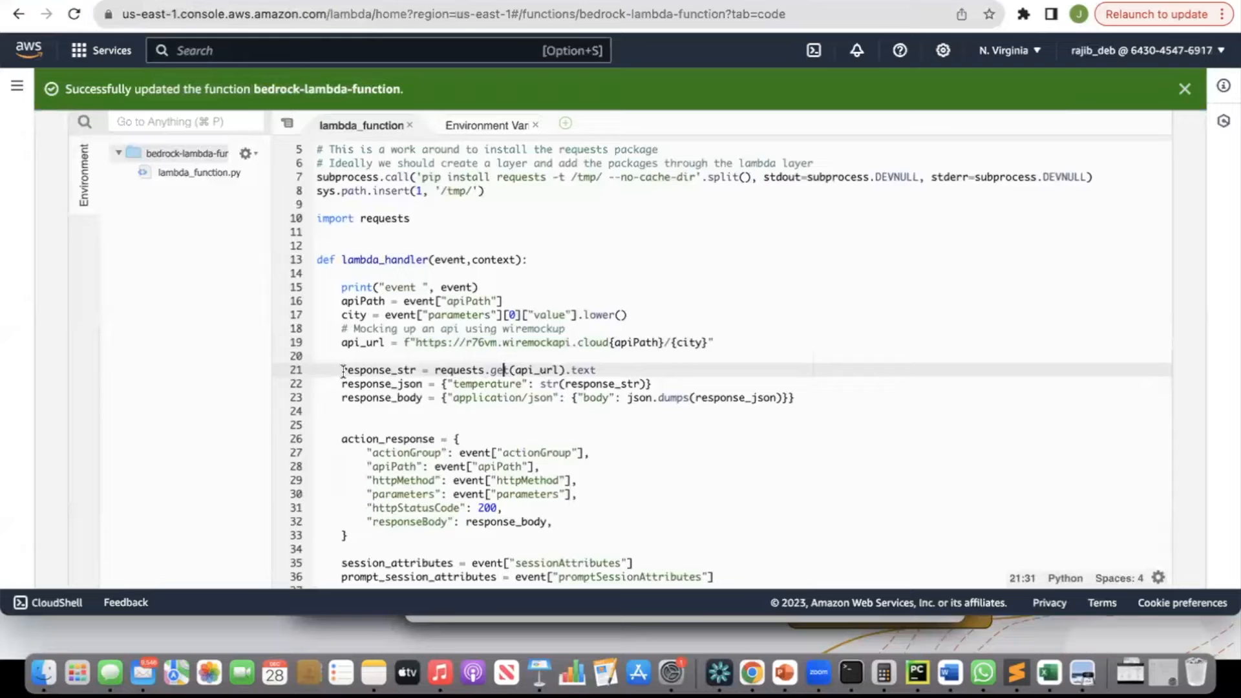
Highlight api_url and the .text attribute in the requests.get call of the Lambda code.
left_click(343, 371)
scroll(460, 397, "down", 3)
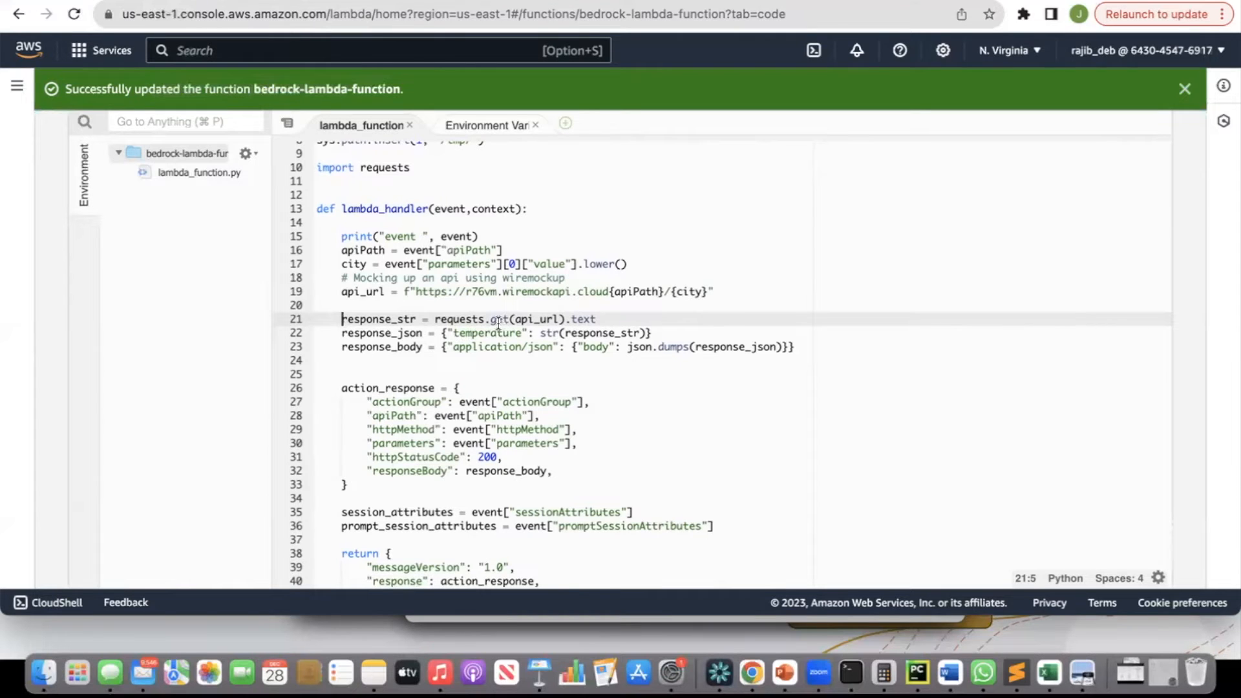
double_click(543, 319)
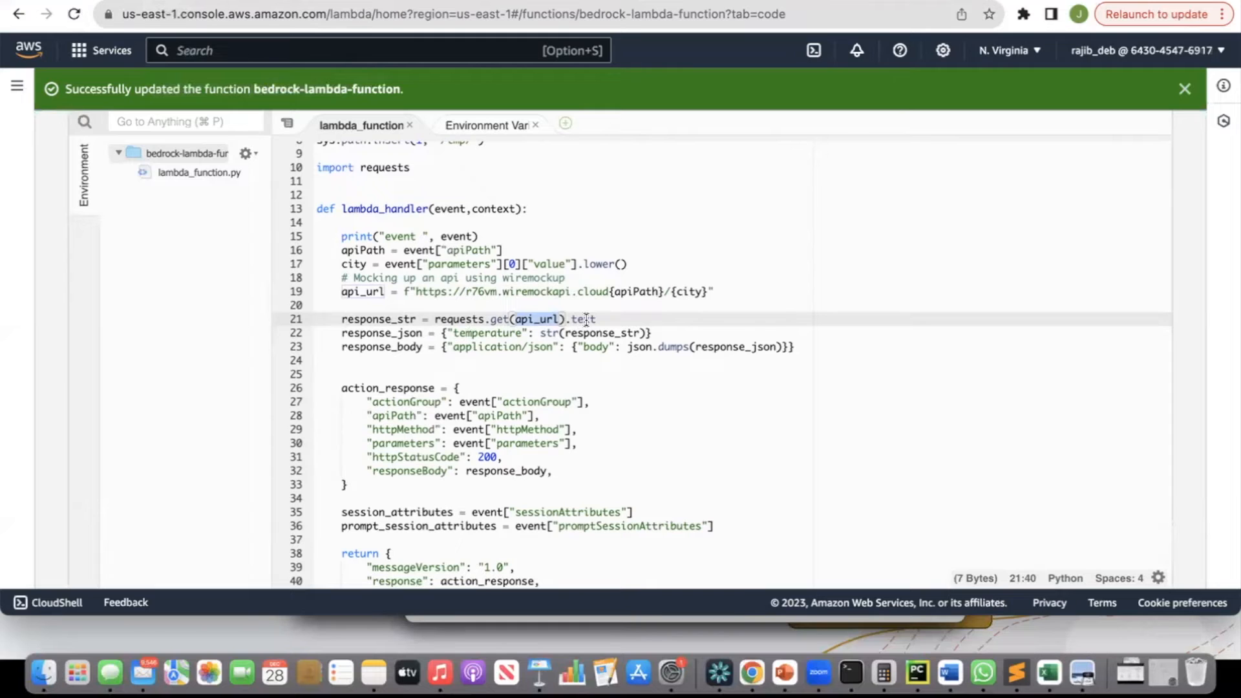
double_click(584, 318)
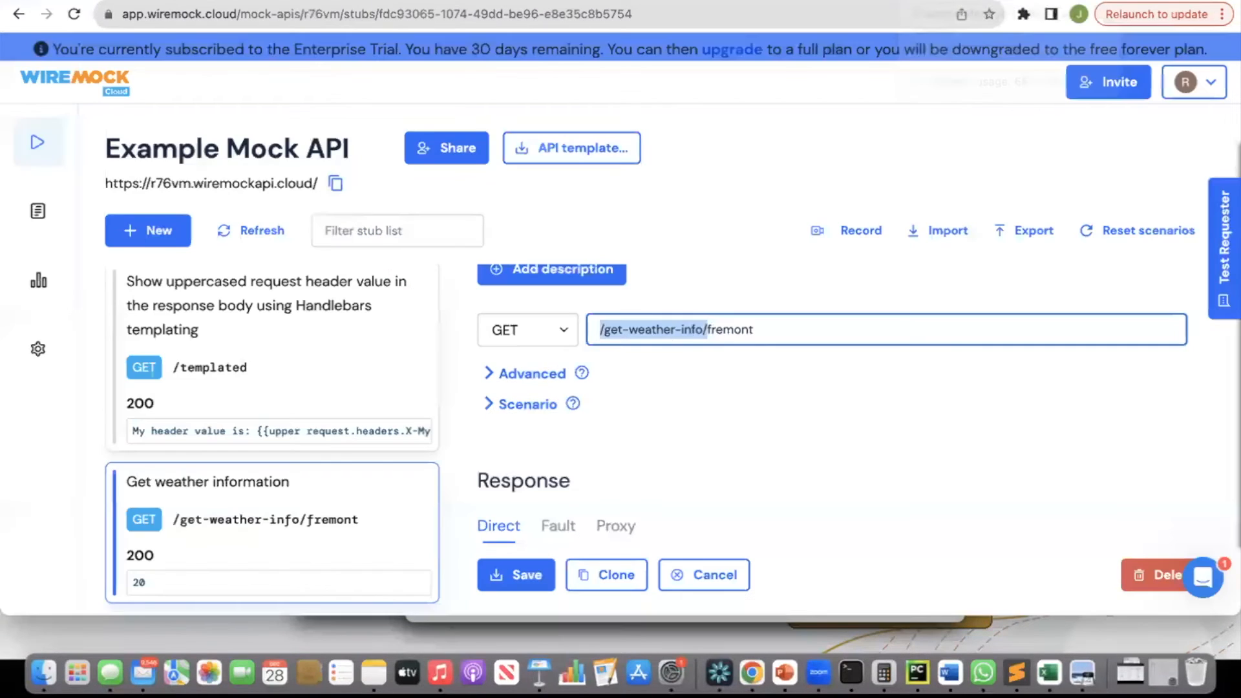
Review the weather stub's response body and open the stub URL /get-weather-info/fremont in the browser.
scroll(592, 460, "down", 10)
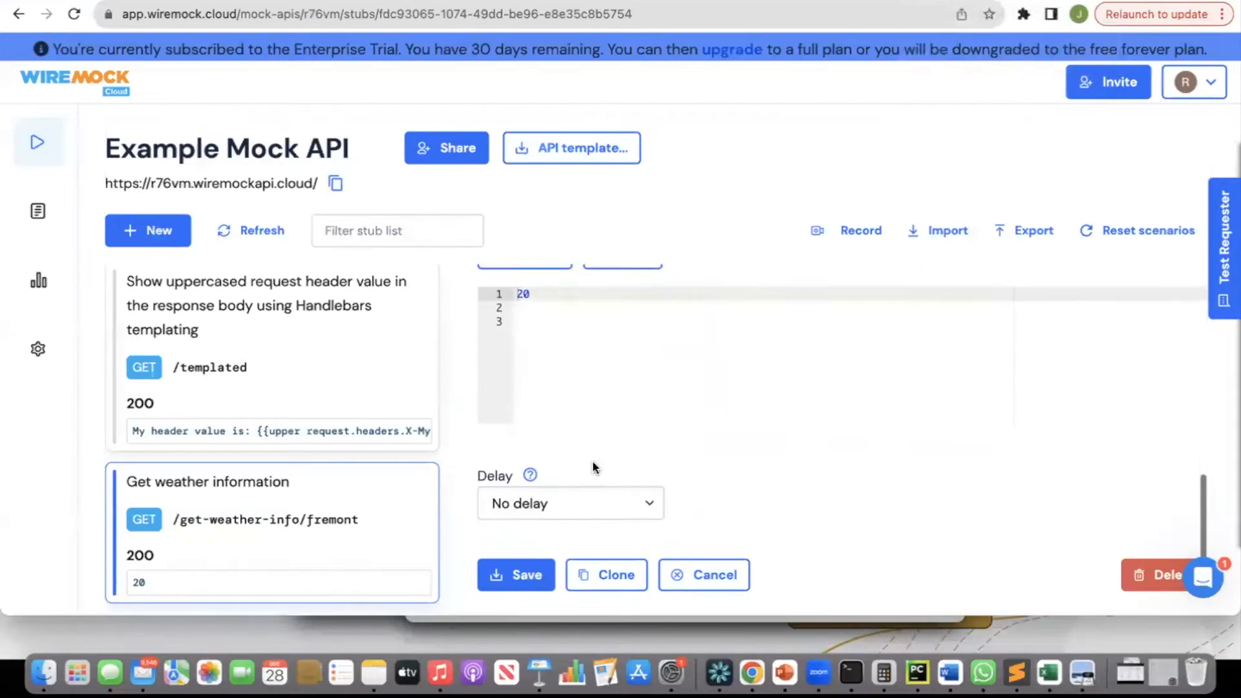
scroll(566, 417, "up", 3)
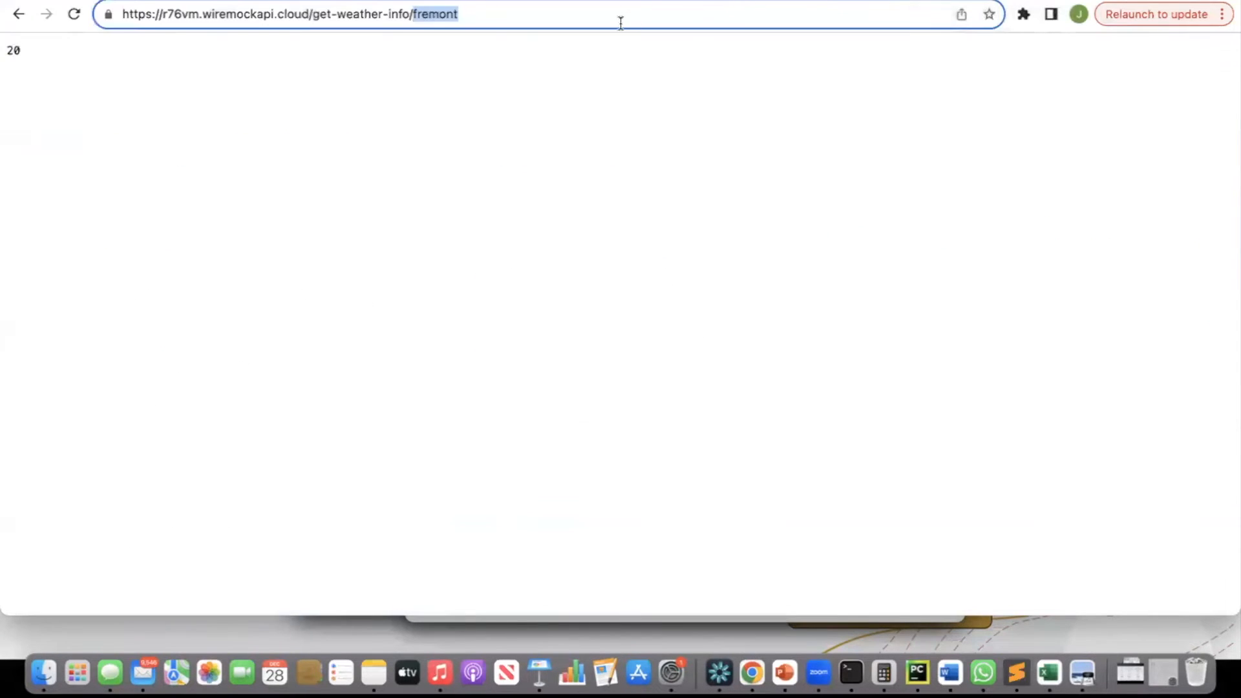
key("Right")
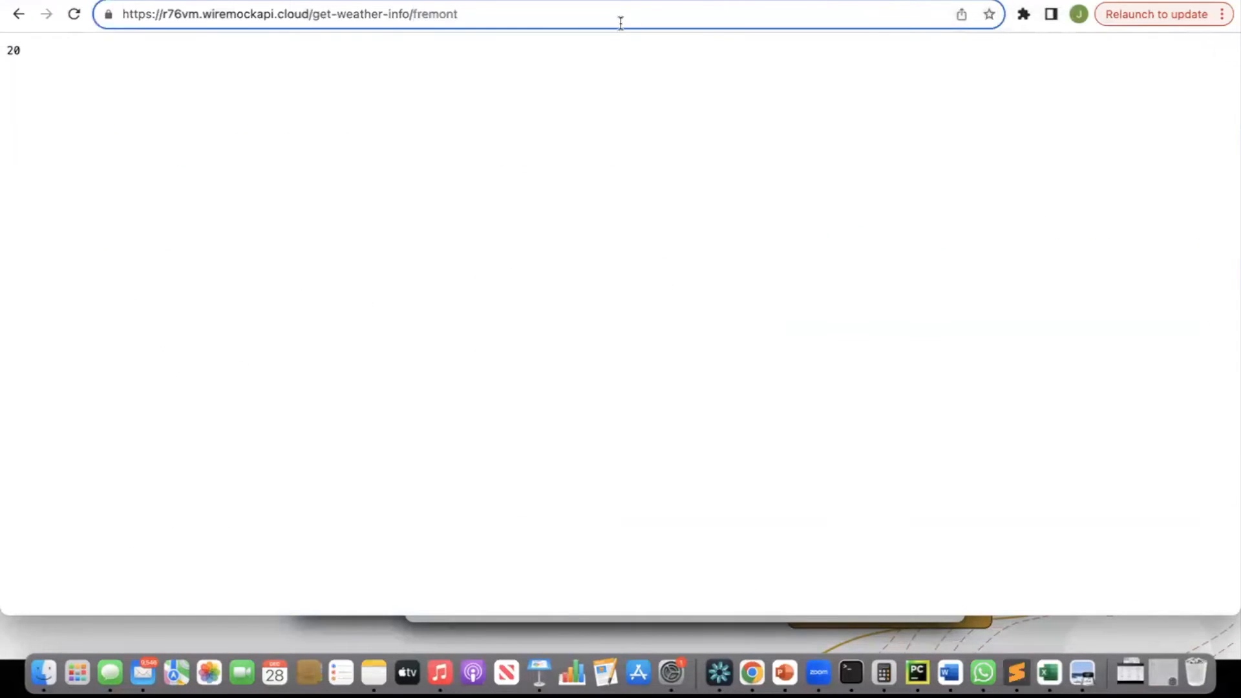
key("Return")
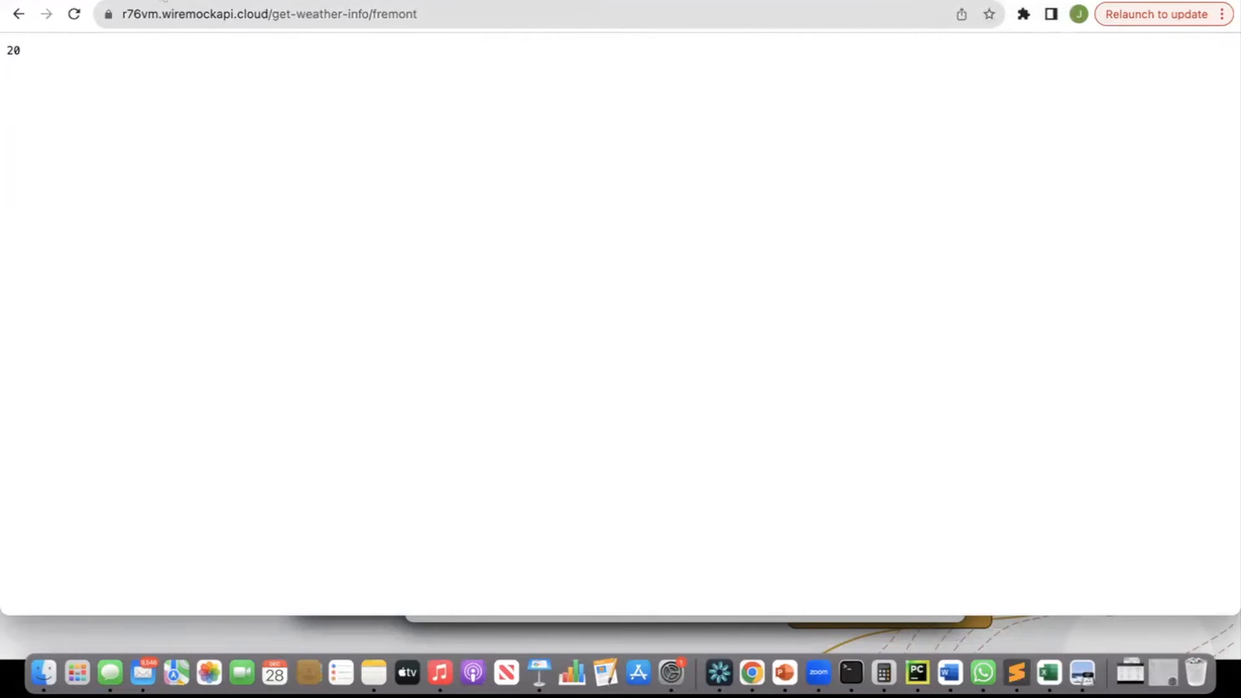
Return to the Lambda code and highlight how response_str, response_json and the application/json response_body are built.
left_click(166, 1)
double_click(405, 318)
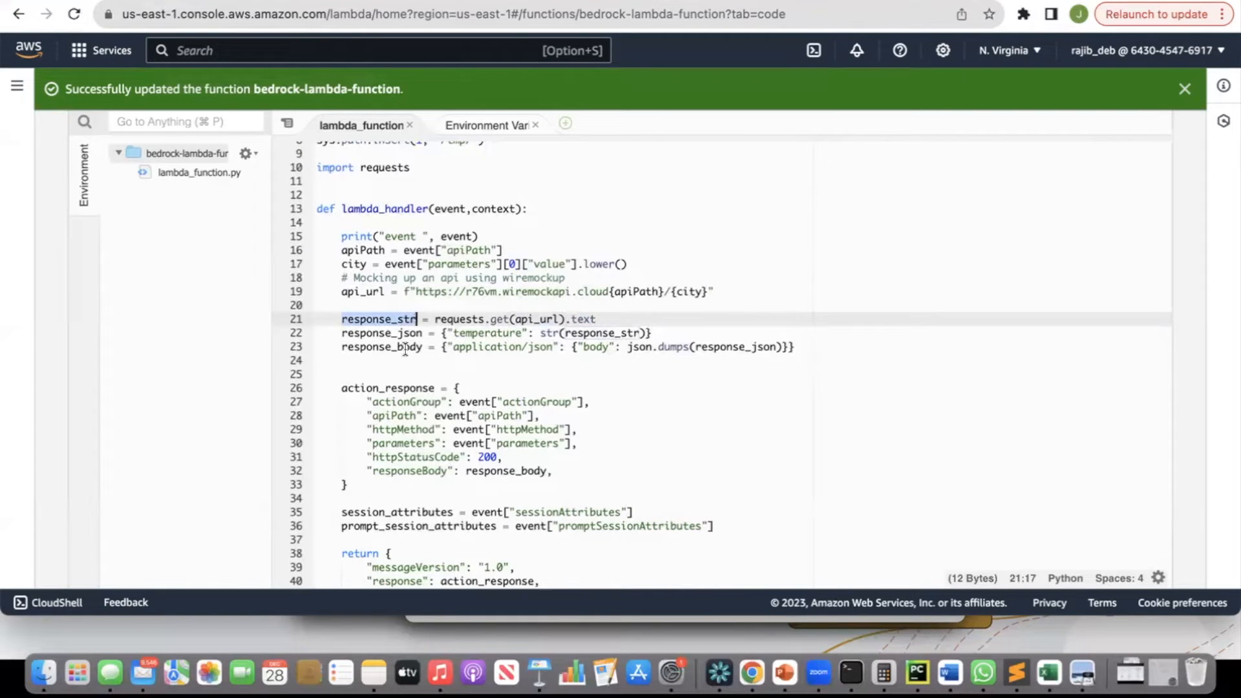
double_click(405, 348)
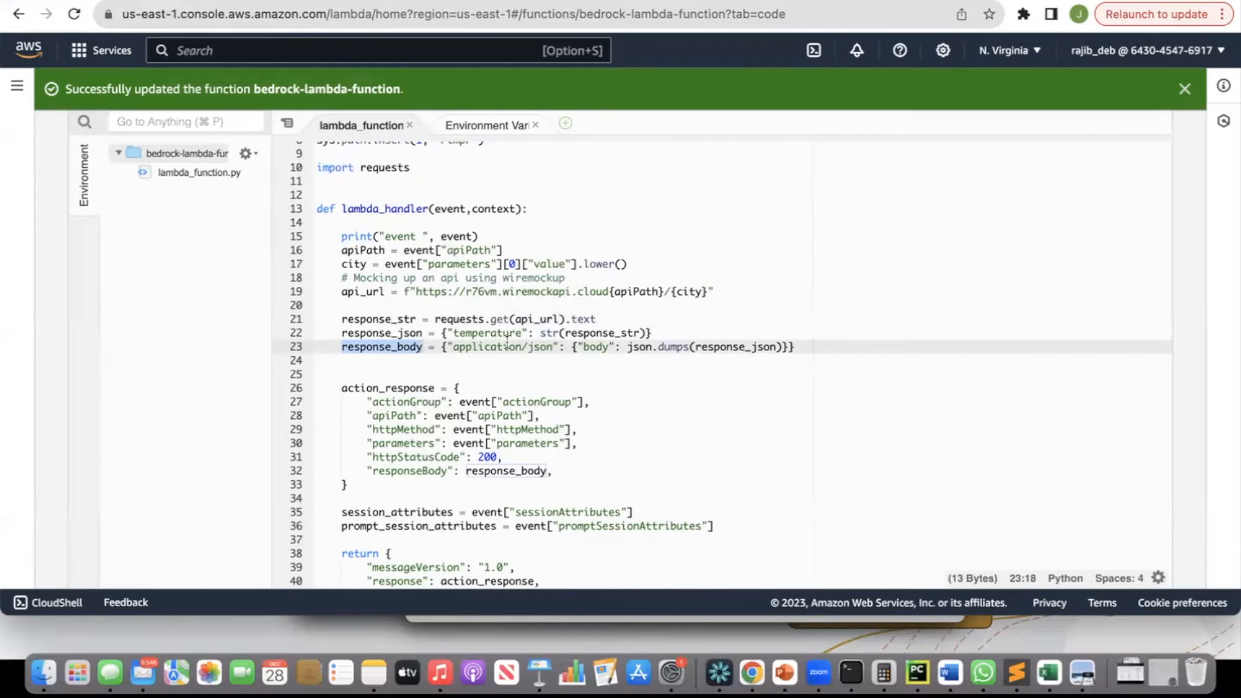
left_click_drag(444, 334, 654, 333)
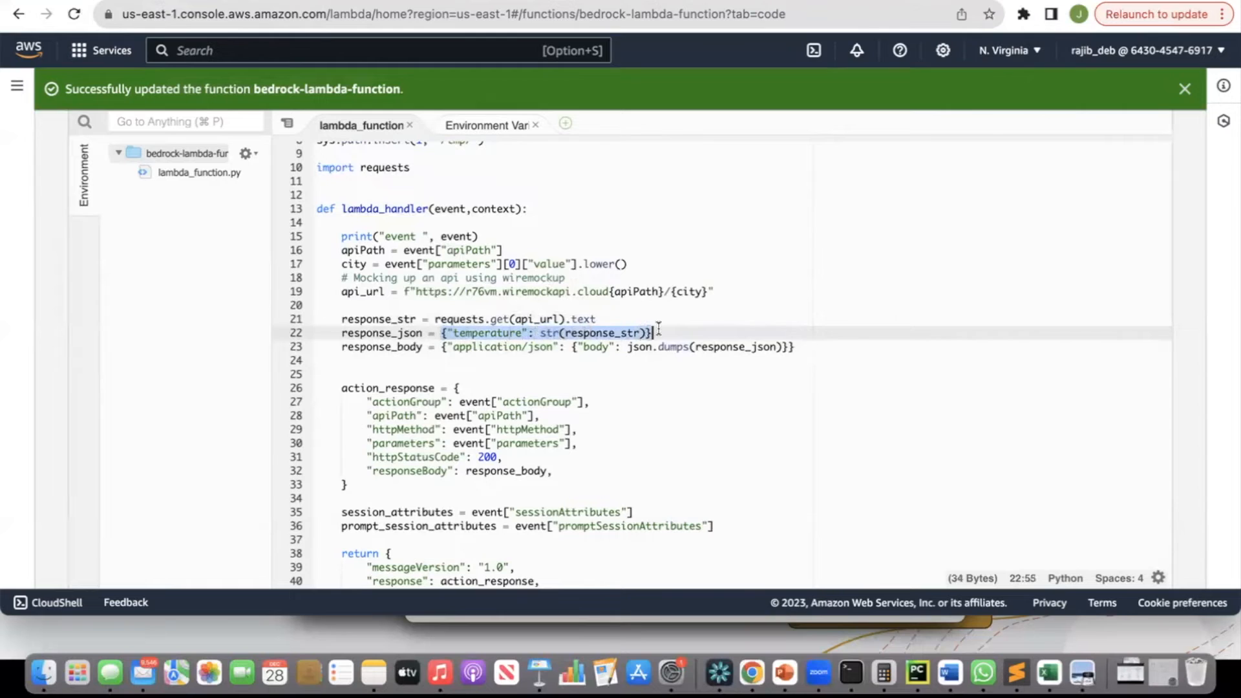
double_click(585, 333)
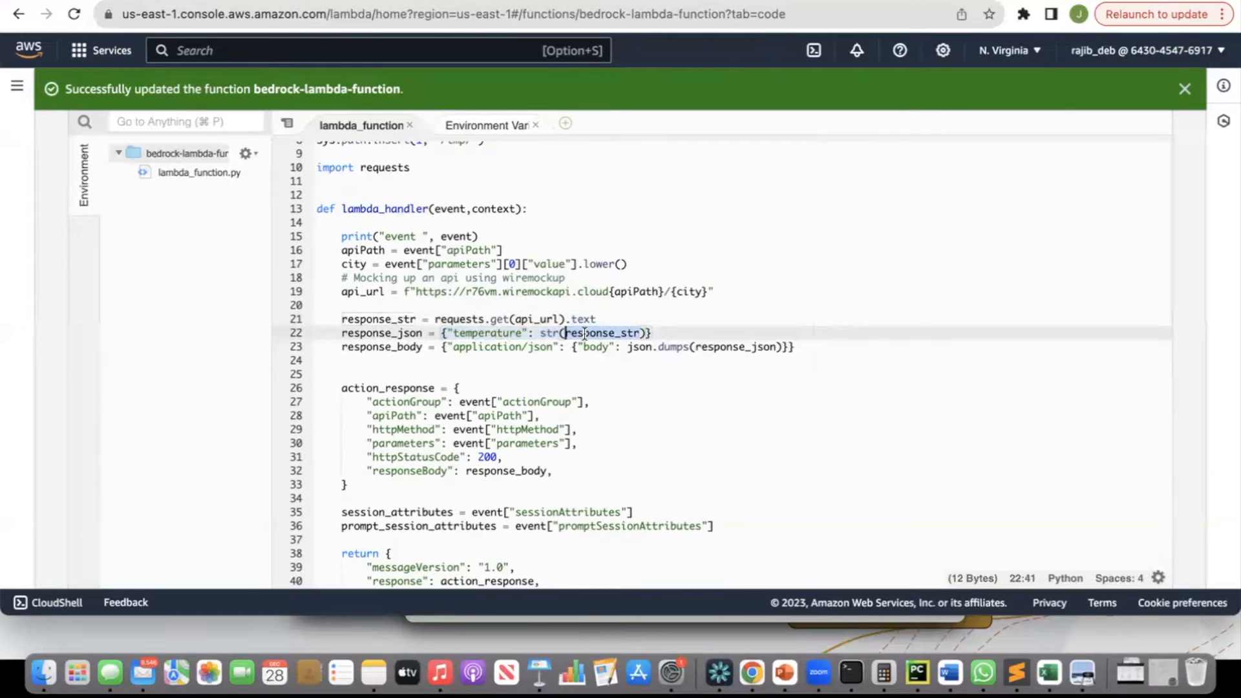
left_click_drag(696, 348, 789, 348)
left_click_drag(342, 347, 554, 347)
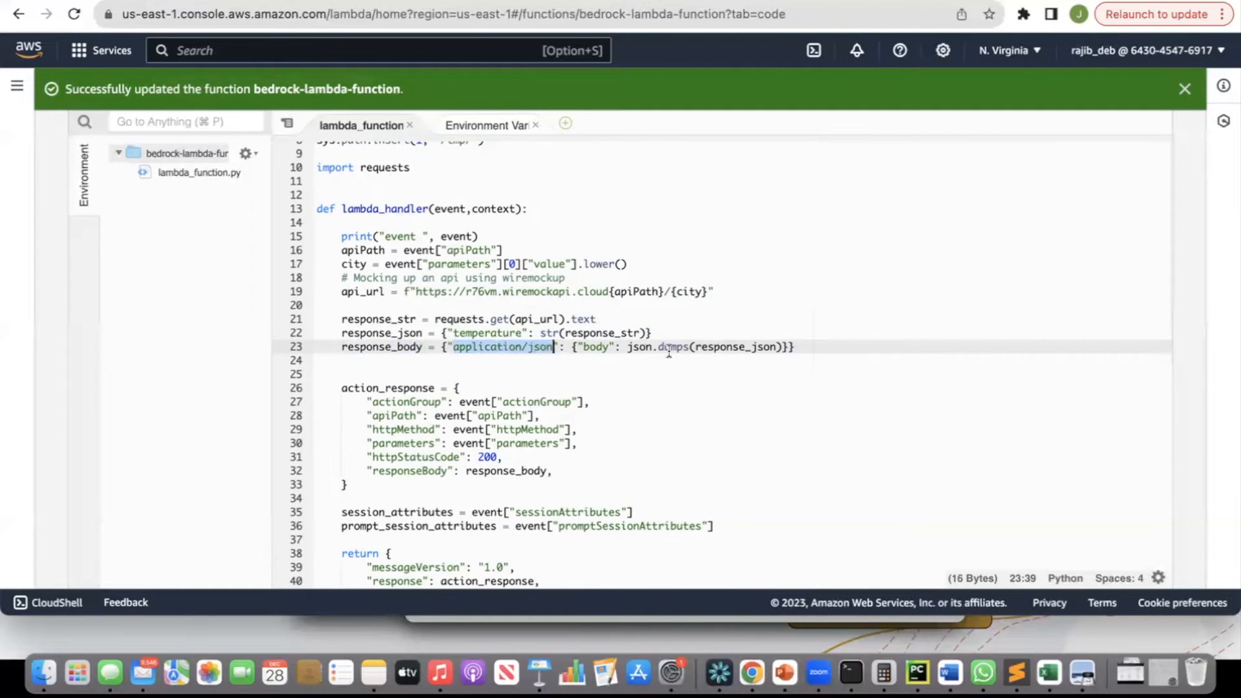
Scroll down and highlight each key of the action_response dictionary and its event values, then the return statement.
scroll(669, 351, "down", 3)
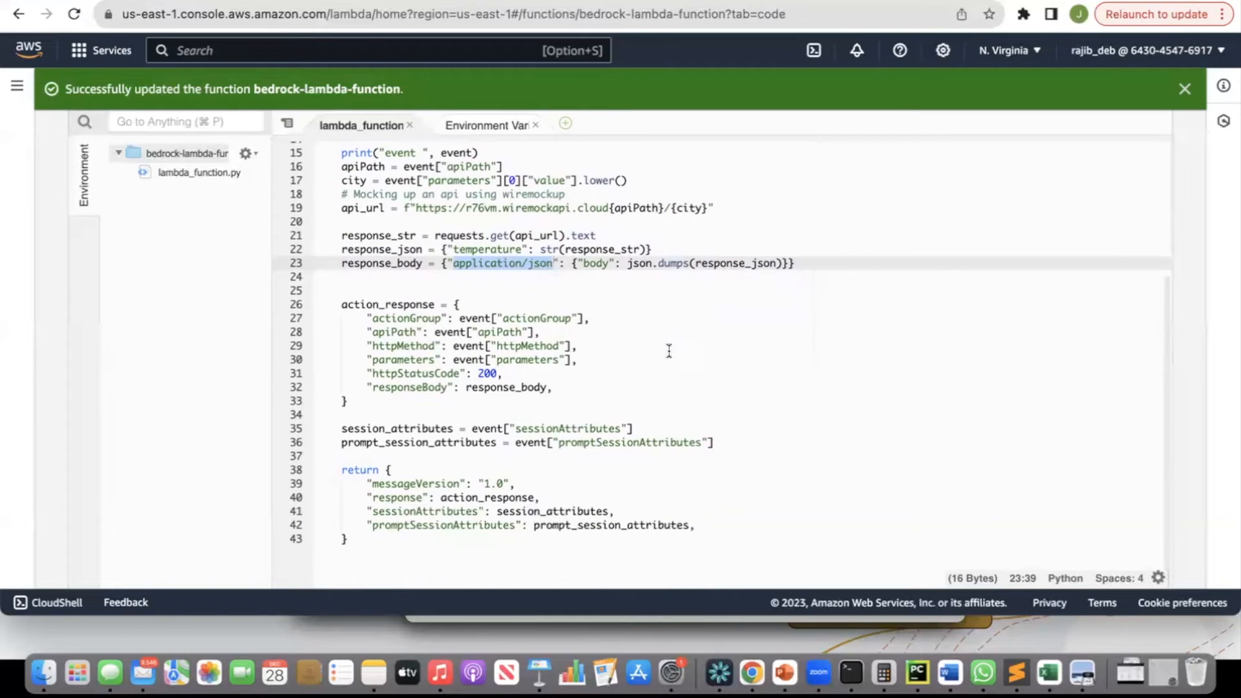
double_click(369, 302)
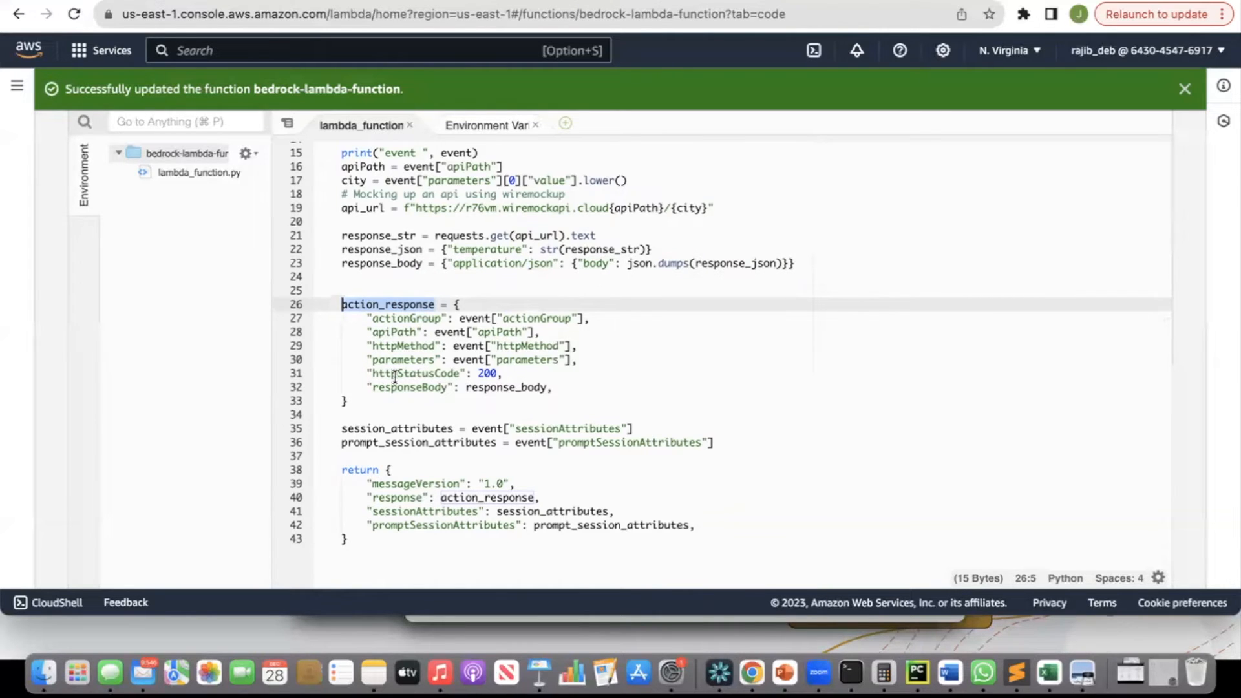
double_click(412, 318)
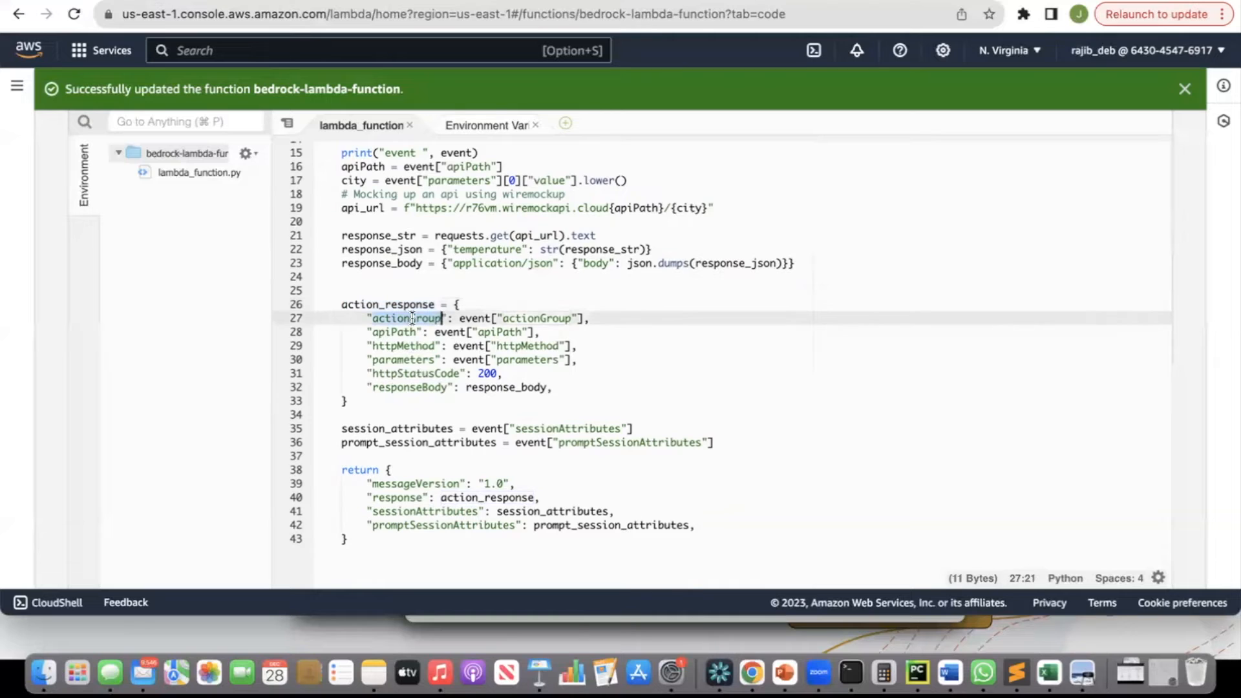
double_click(533, 318)
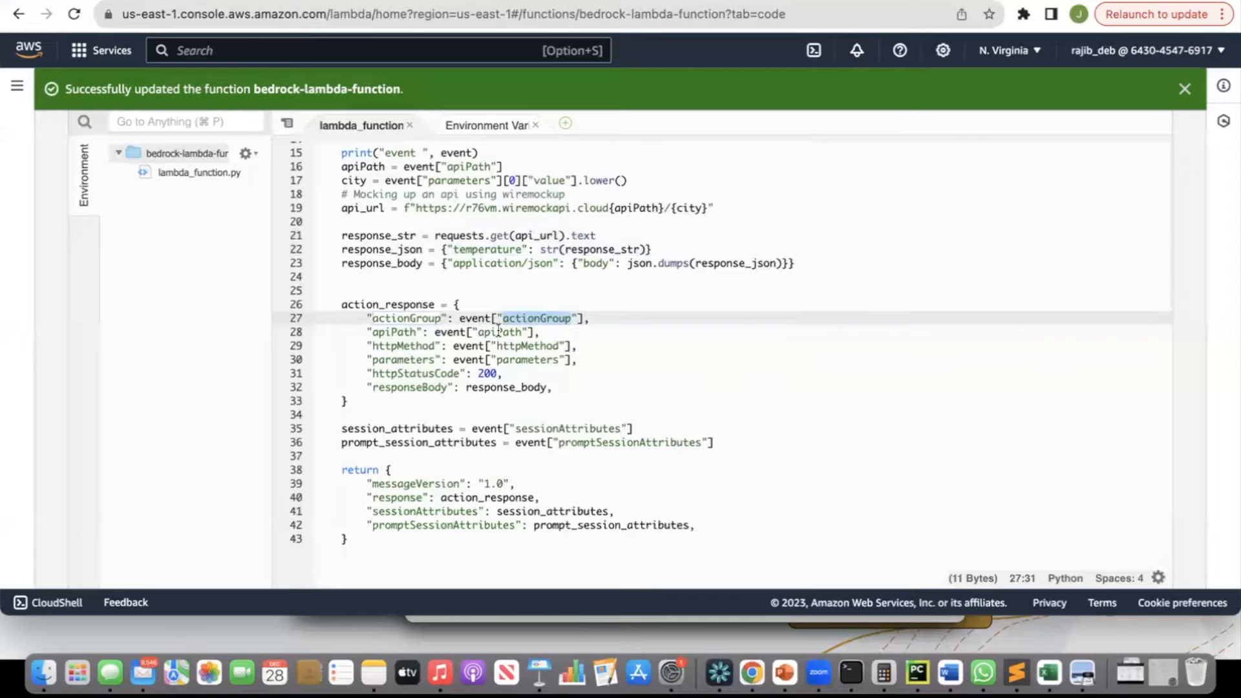
double_click(498, 331)
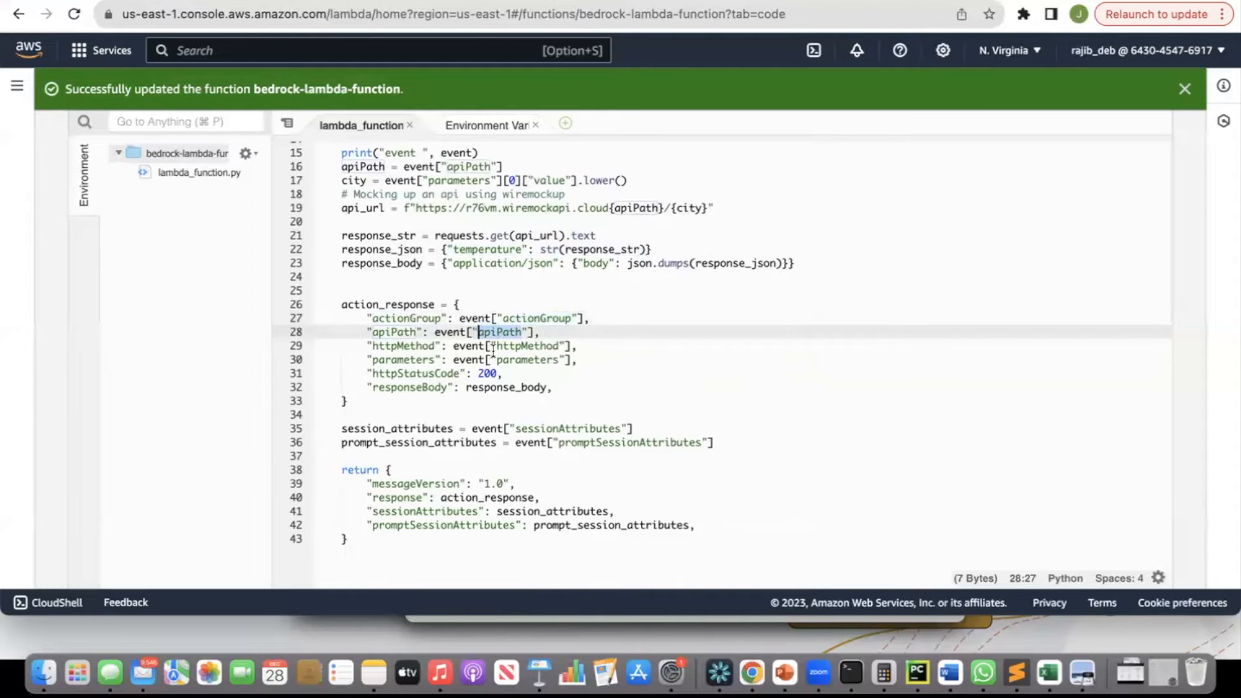
left_click(513, 345)
double_click(513, 344)
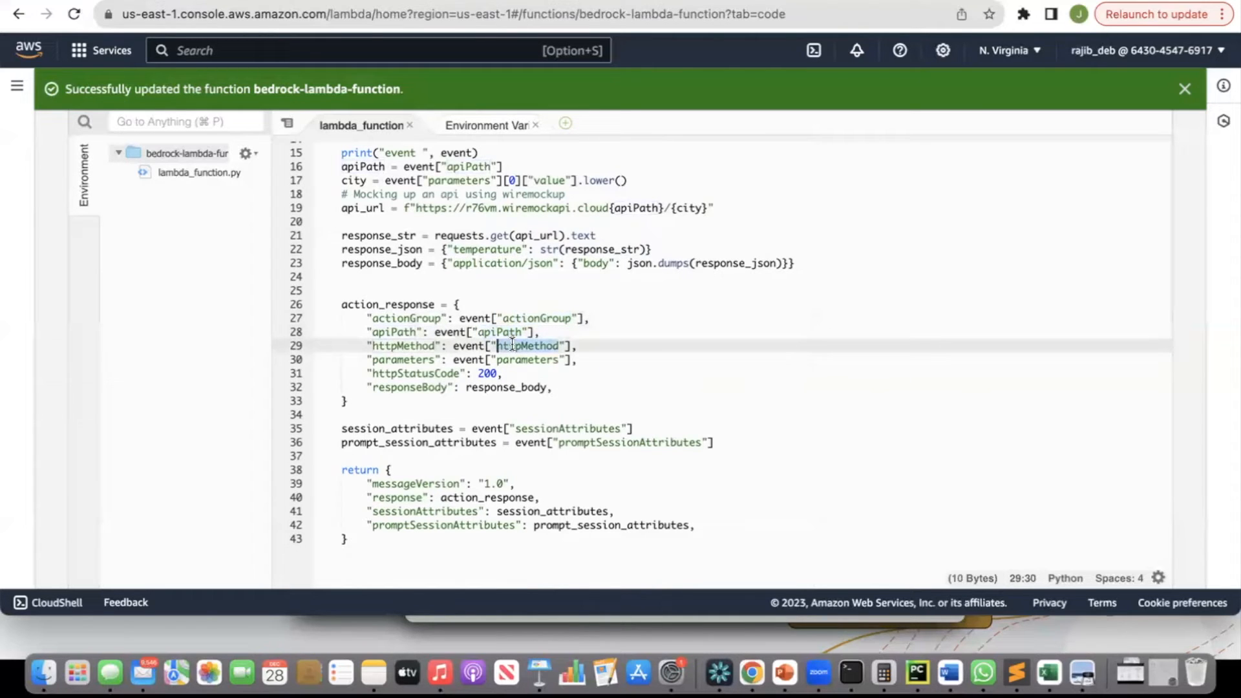
double_click(511, 360)
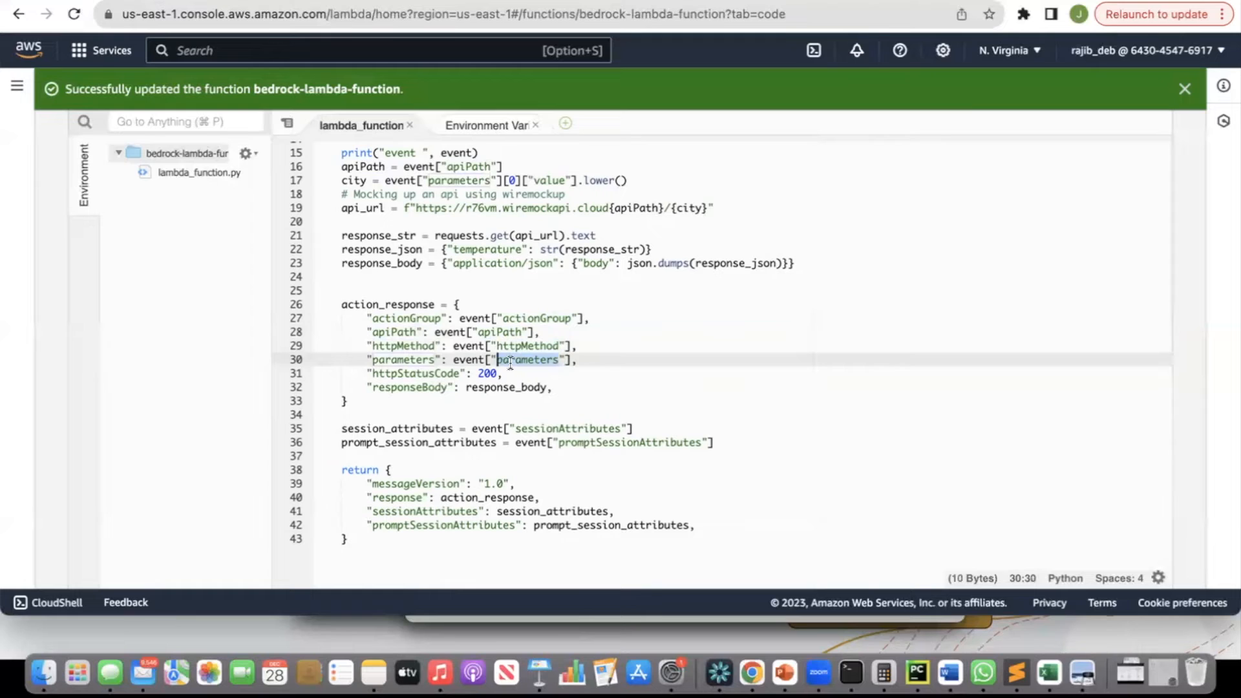
left_click(490, 373)
double_click(489, 374)
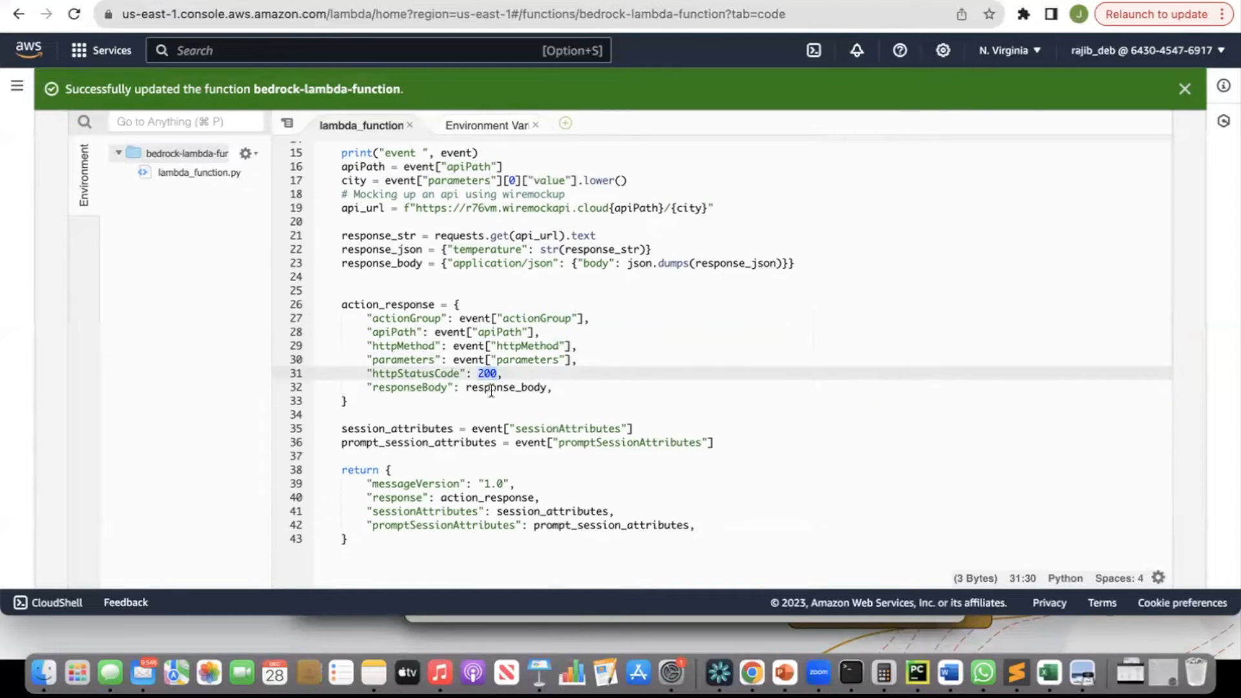
double_click(491, 390)
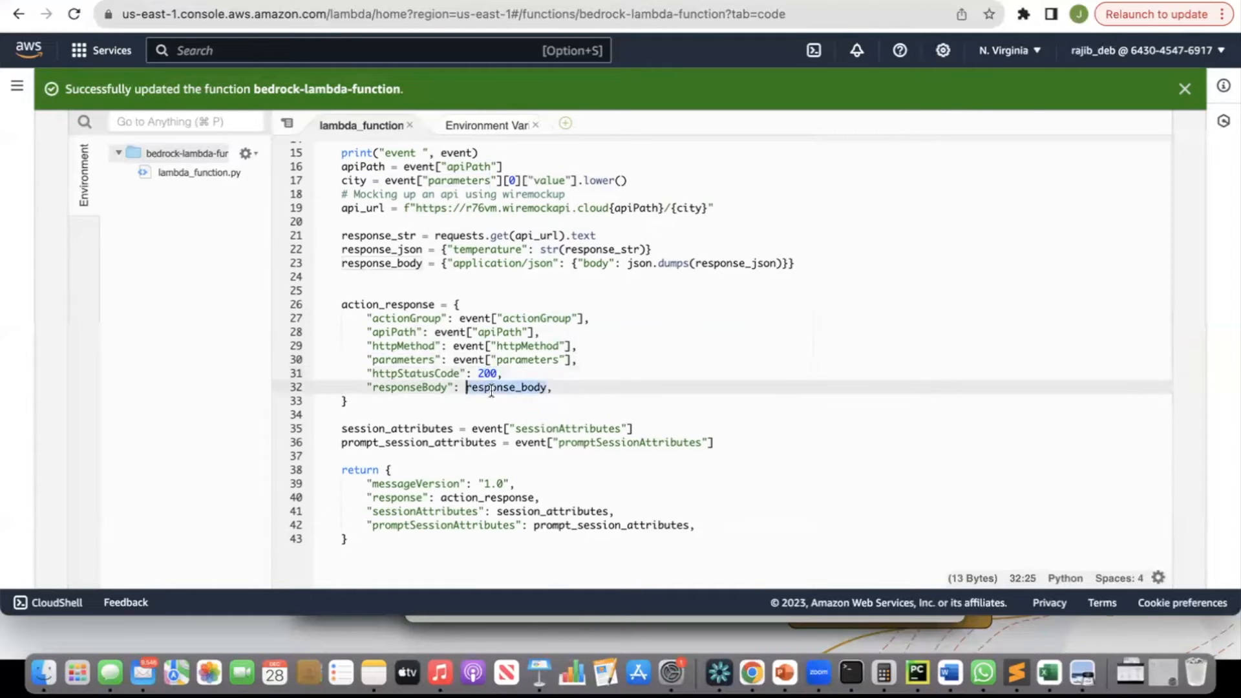
left_click(353, 470)
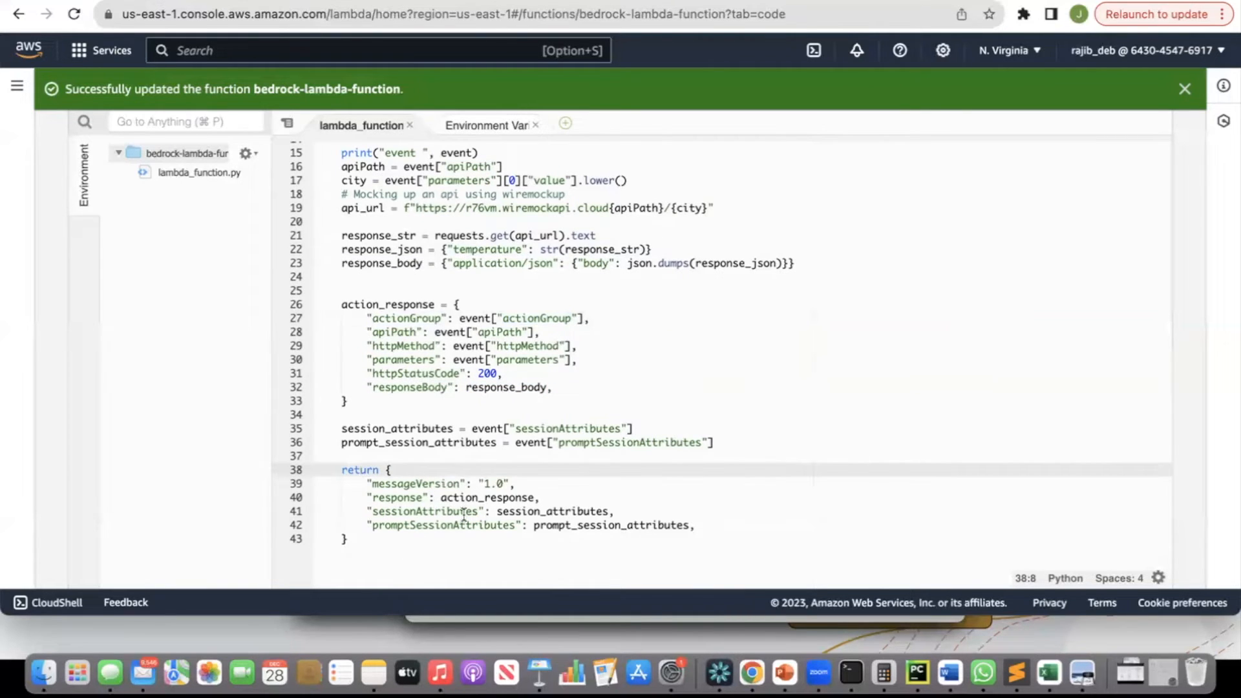
Highlight the fields of the returned dictionary: messageVersion, response, sessionAttributes and promptSessionAttributes.
left_click(423, 485)
double_click(423, 485)
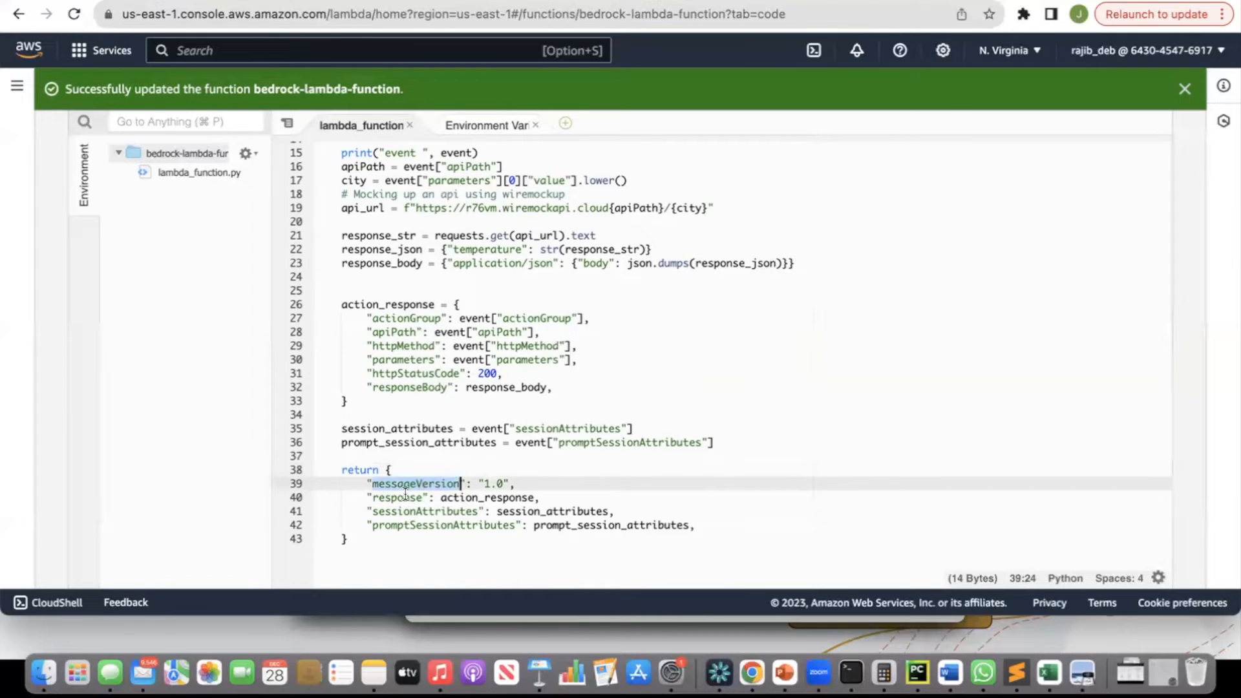
double_click(405, 497)
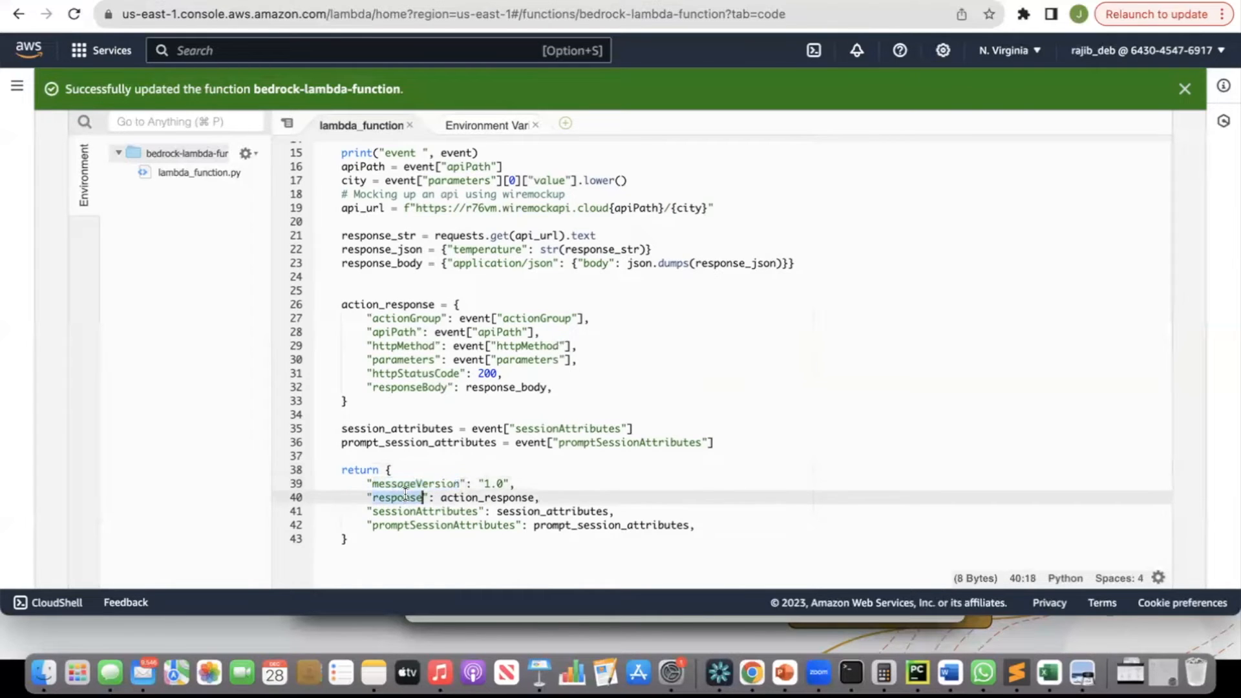
left_click(397, 305)
double_click(396, 305)
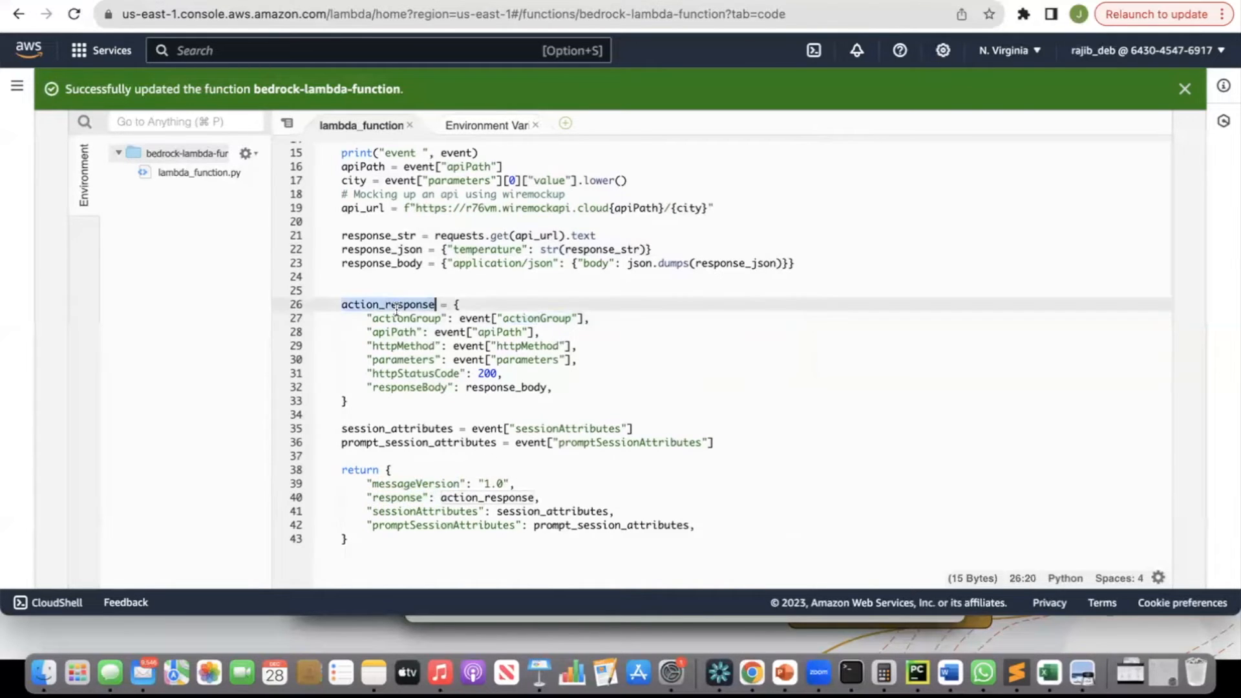
double_click(421, 511)
double_click(418, 525)
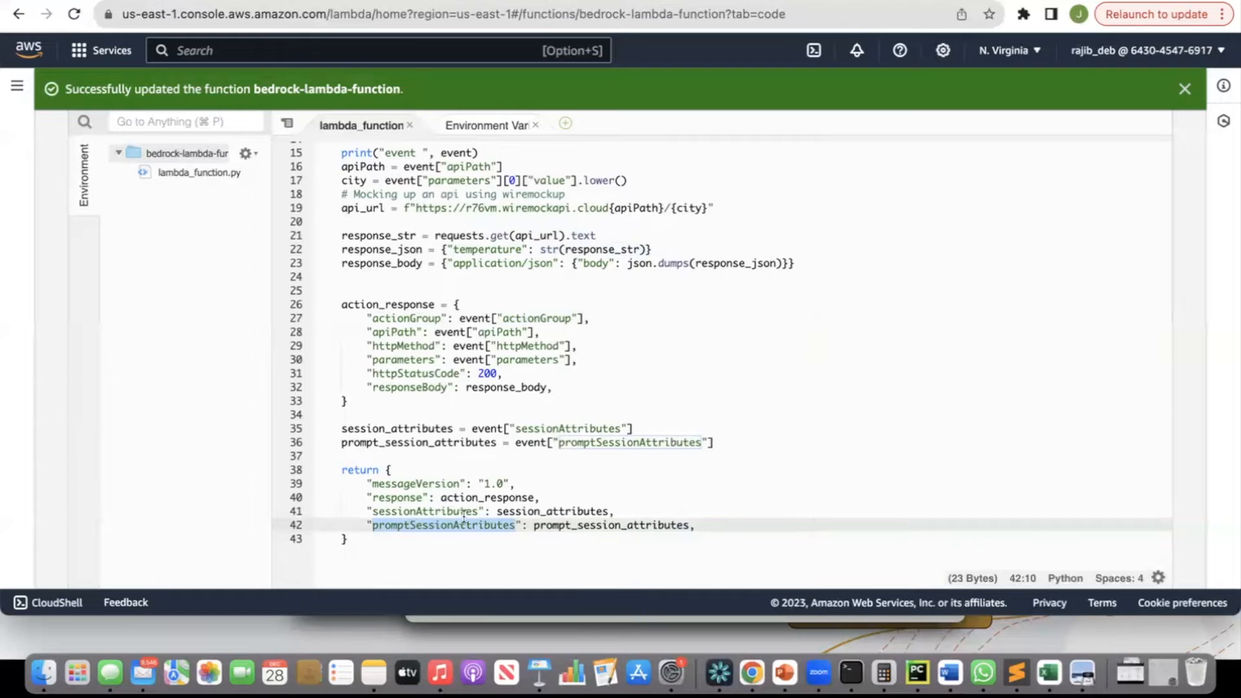
double_click(512, 497)
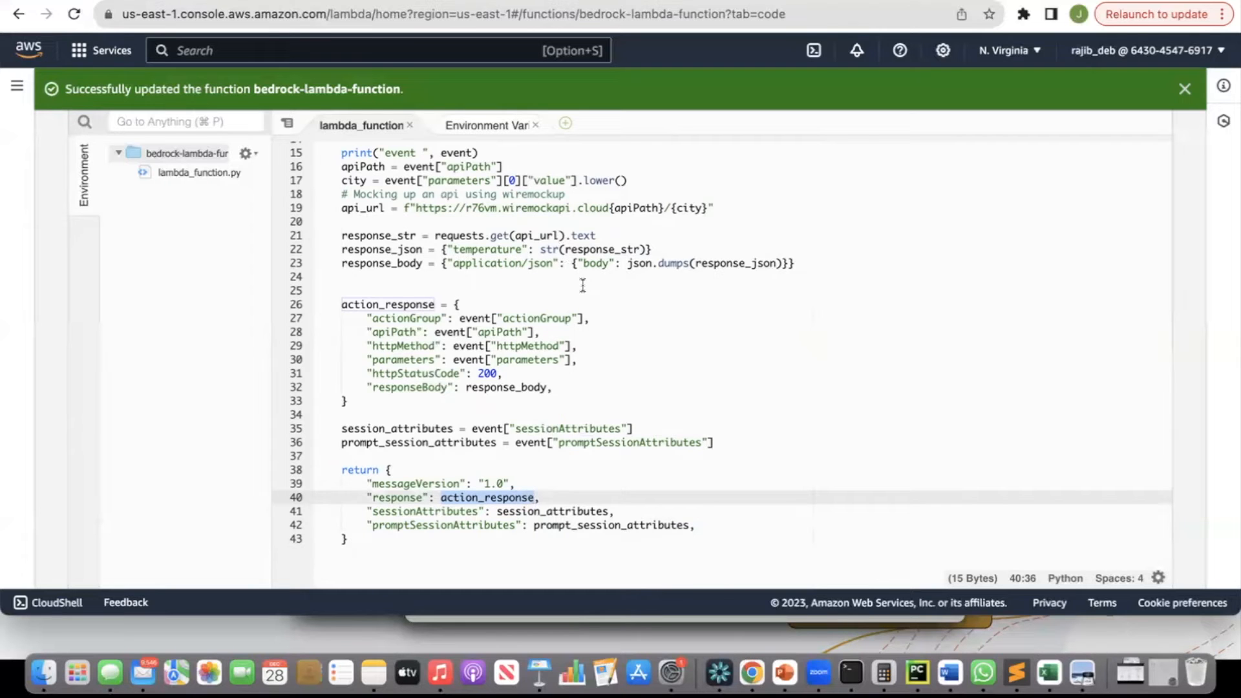
scroll(582, 285, "up", 15)
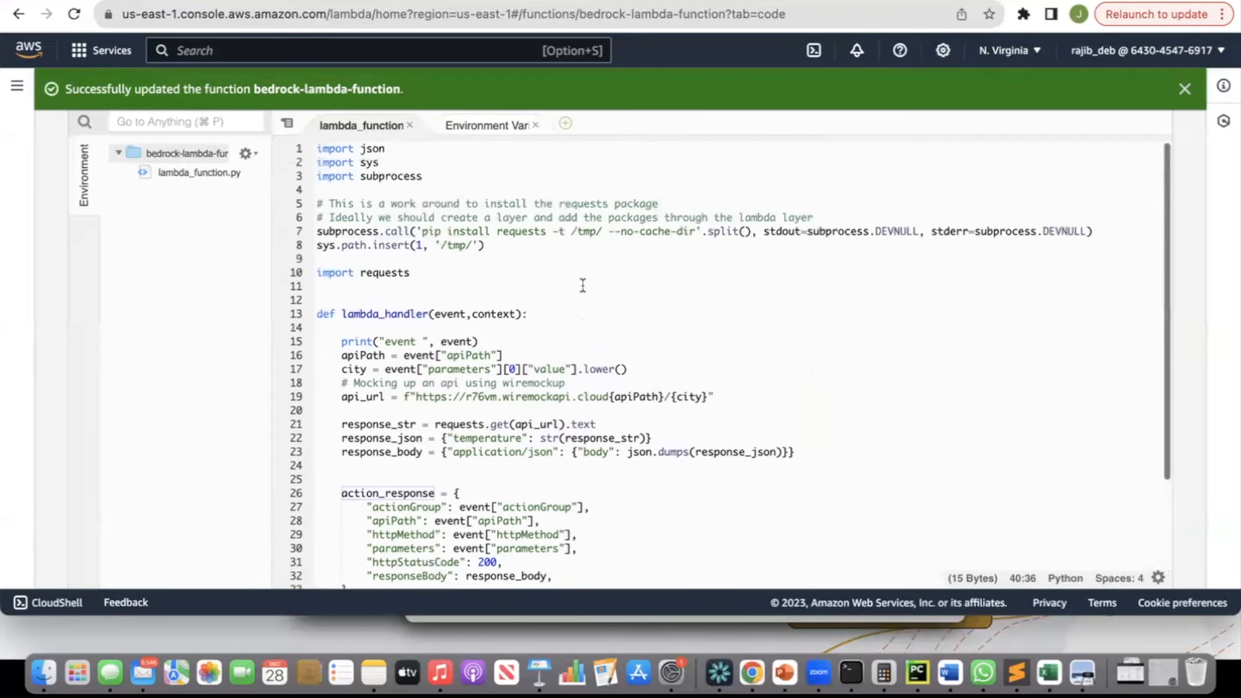
scroll(576, 289, "down", 5)
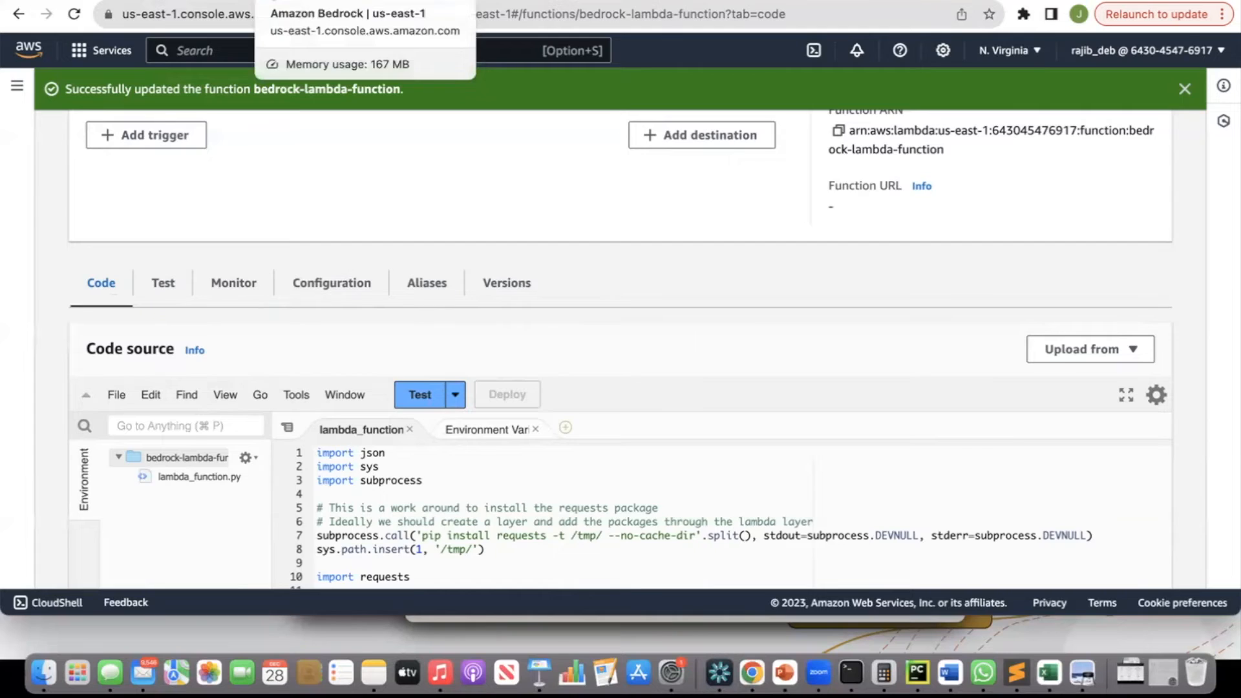
Switch to the Bedrock Agents page, start creating an agent, and name it bedrock-agent-ag-01.
left_click(366, 6)
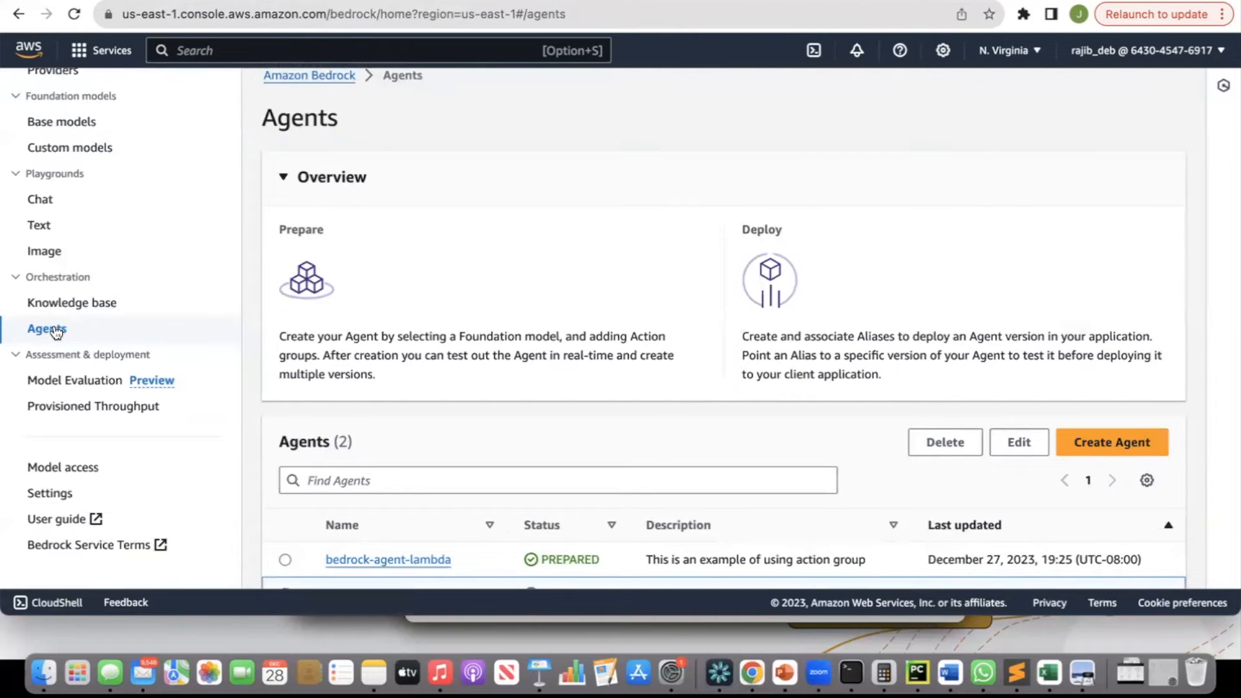
left_click(1094, 444)
left_click(595, 296)
type("bedrock-")
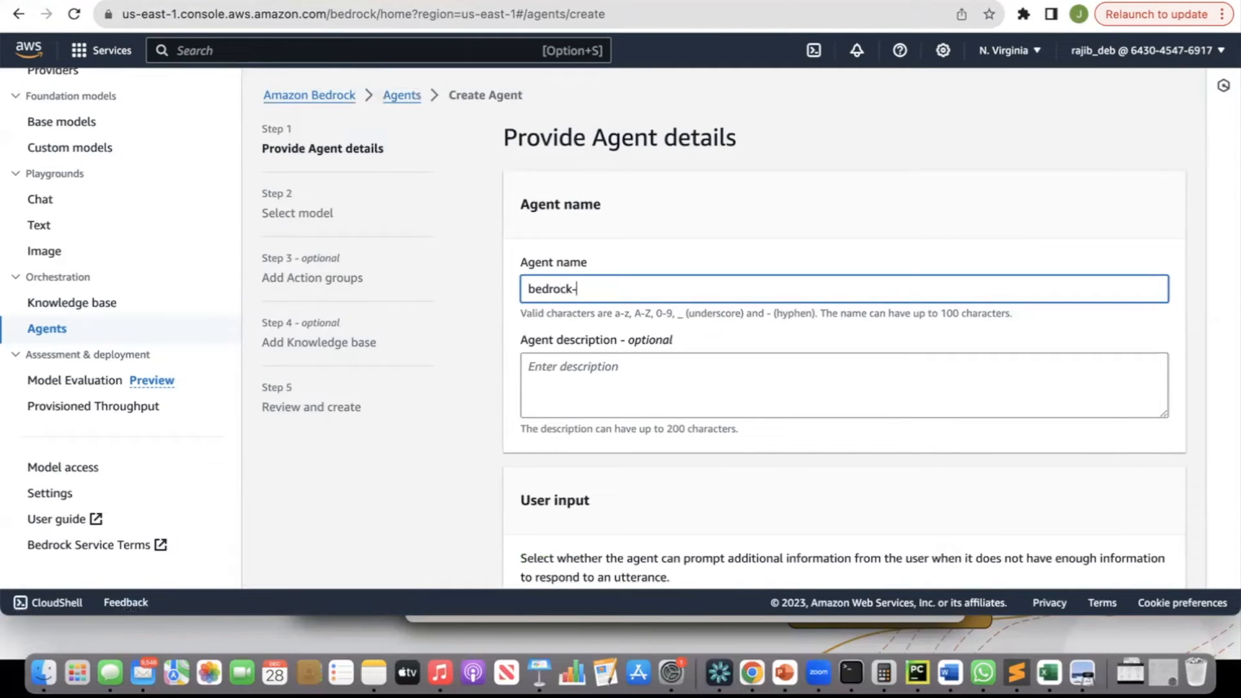
type("agent-ag-01")
Enter the agent description "This agent uses an Action Group" and scroll to the user input and IAM settings.
left_click(587, 390)
type("This agent uses an aCTION")
key("BackSpace")
key("BackSpace")
key("BackSpace")
key("BackSpace")
key("BackSpace")
key("BackSpace")
type("Action")
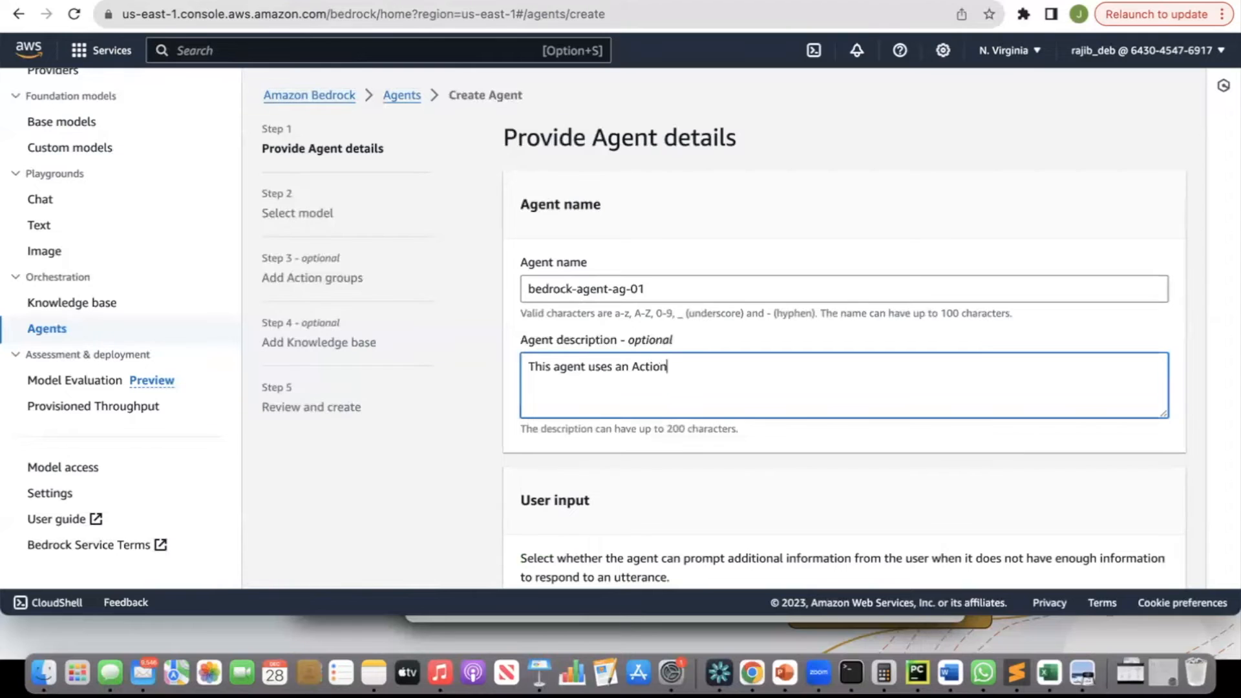
type(" Group")
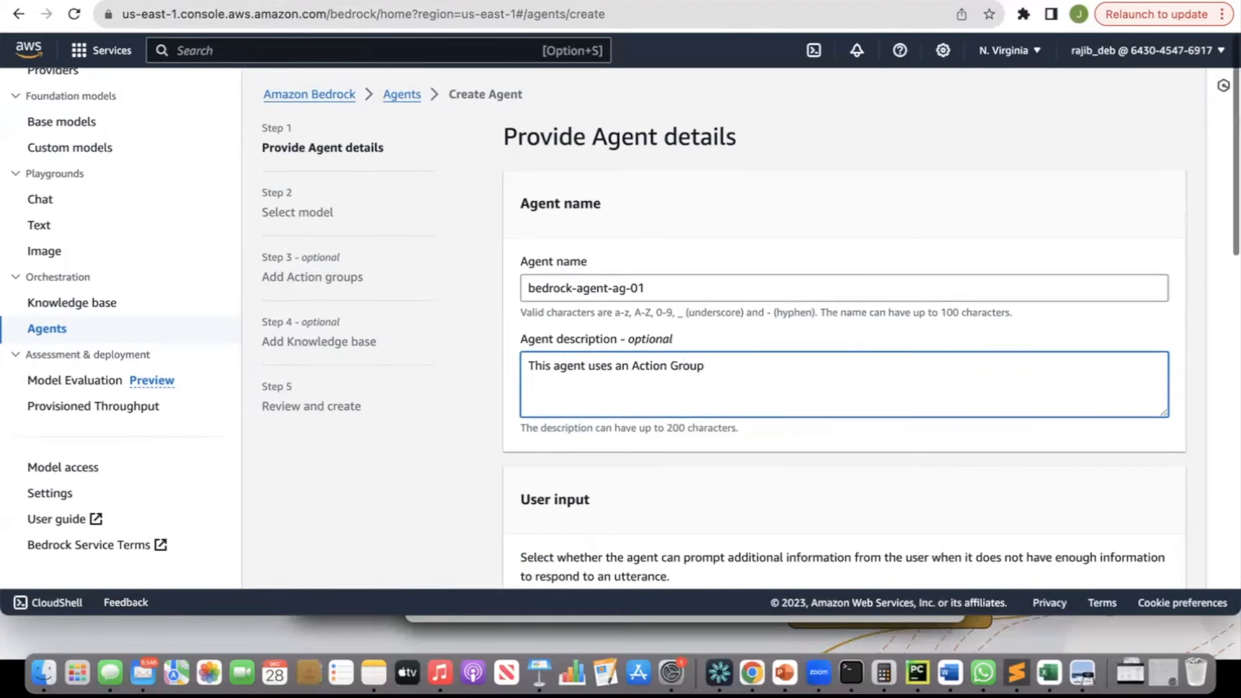
scroll(613, 385, "down", 5)
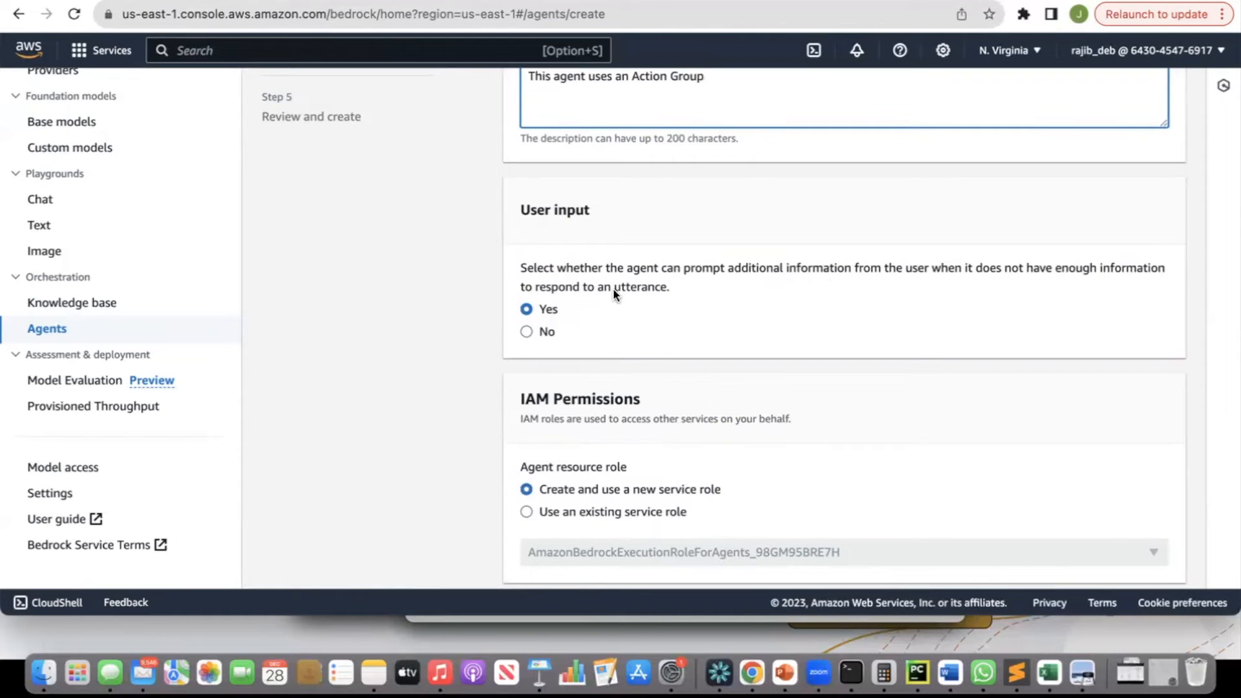
scroll(613, 288, "down", 3)
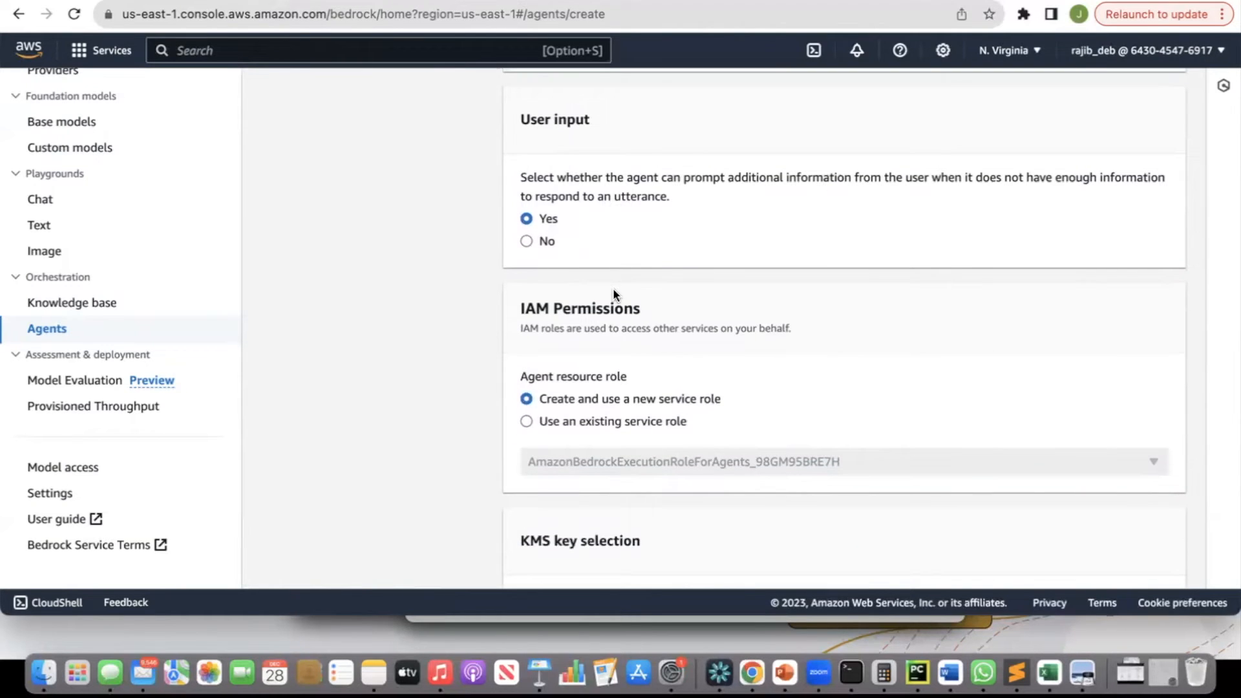
Leave the remaining agent settings at their defaults and continue to the model selection page.
scroll(613, 289, "down", 2)
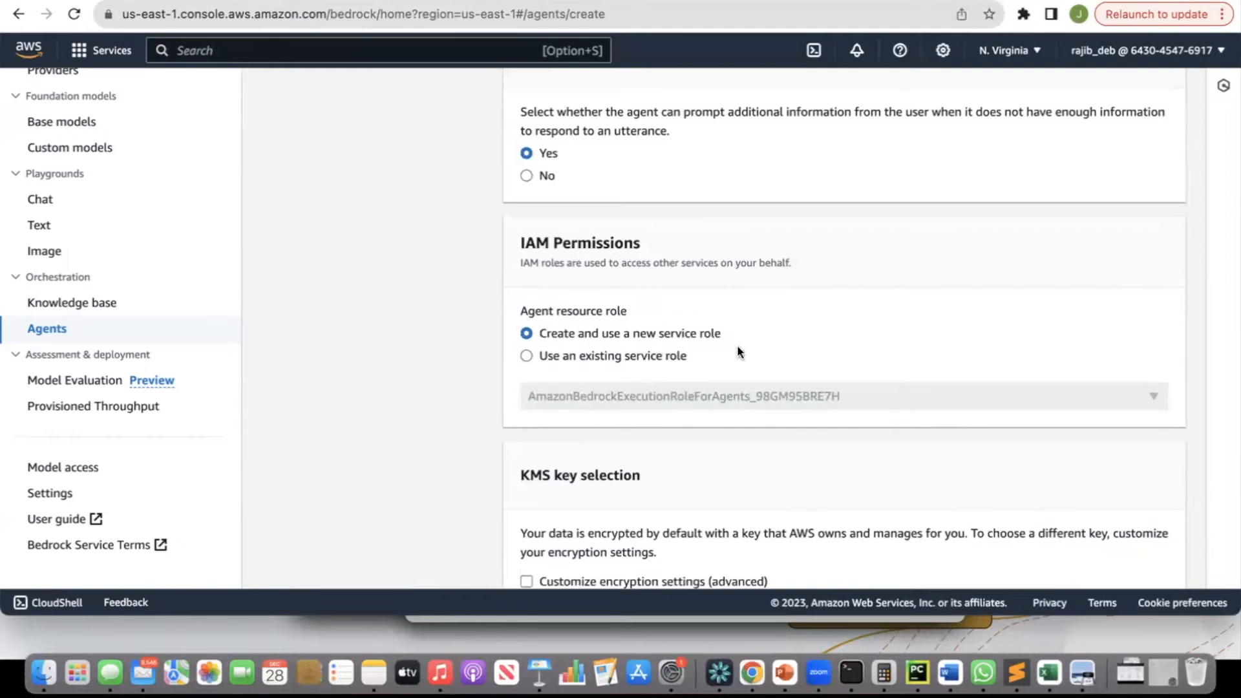
scroll(721, 353, "down", 1)
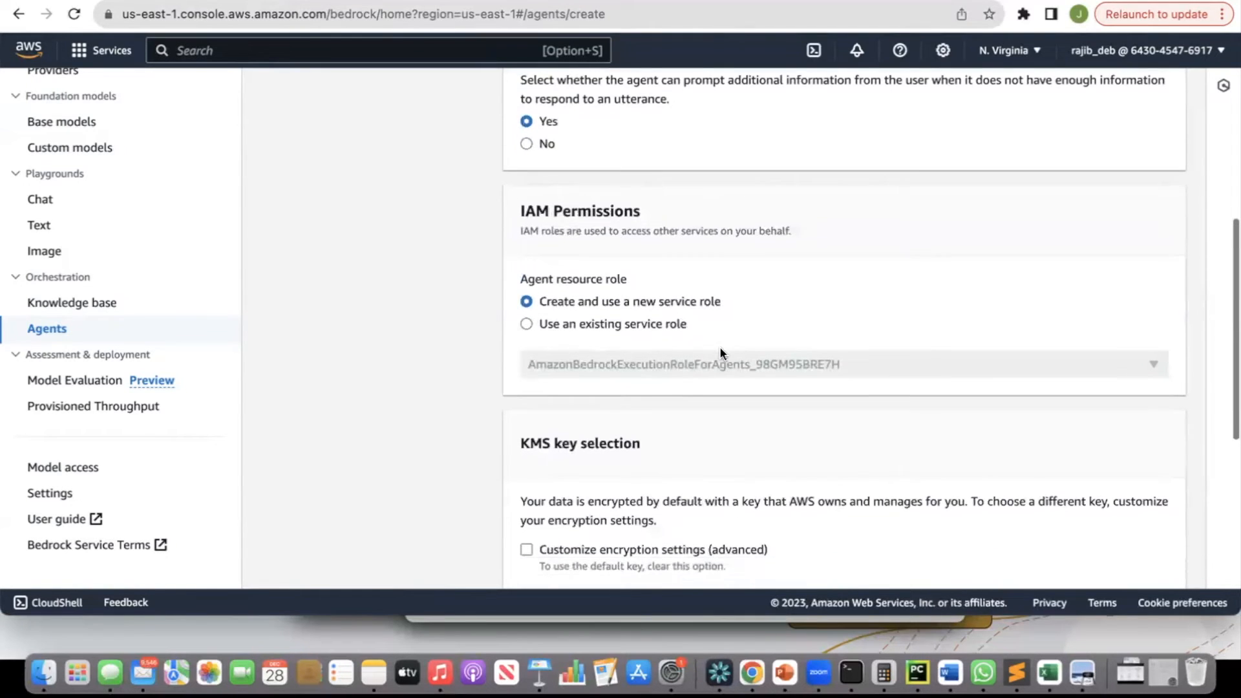
scroll(721, 353, "down", 2)
scroll(719, 346, "down", 6)
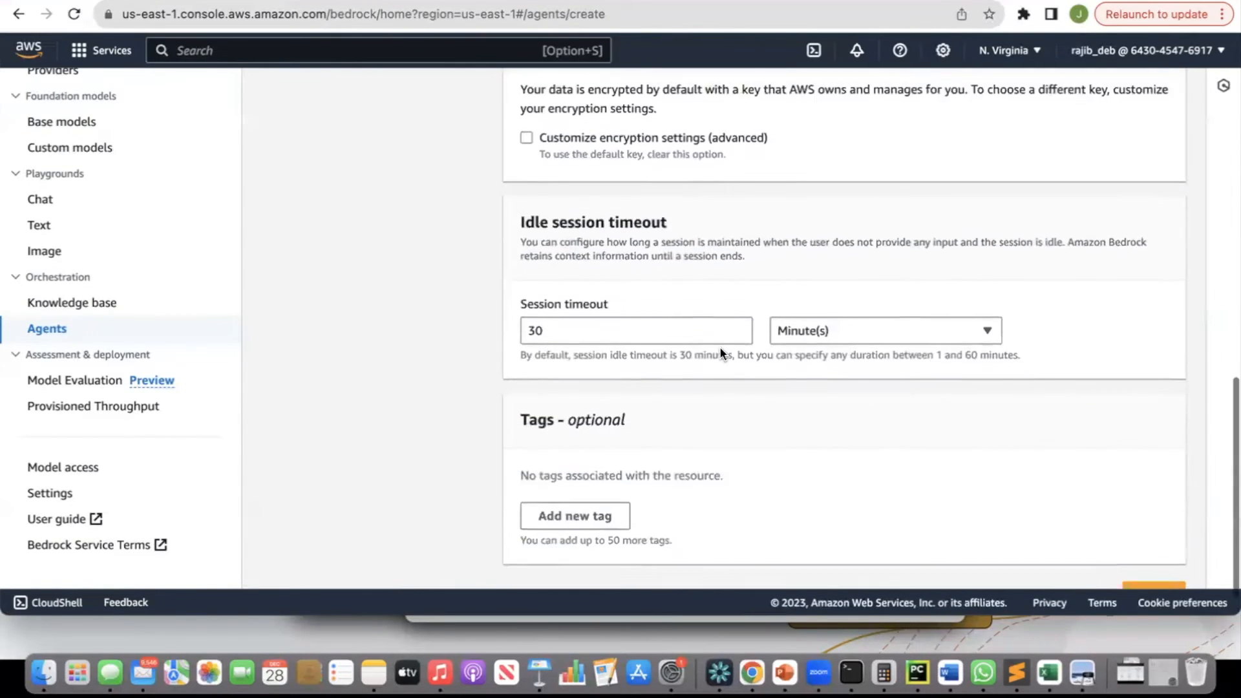
left_click(1155, 557)
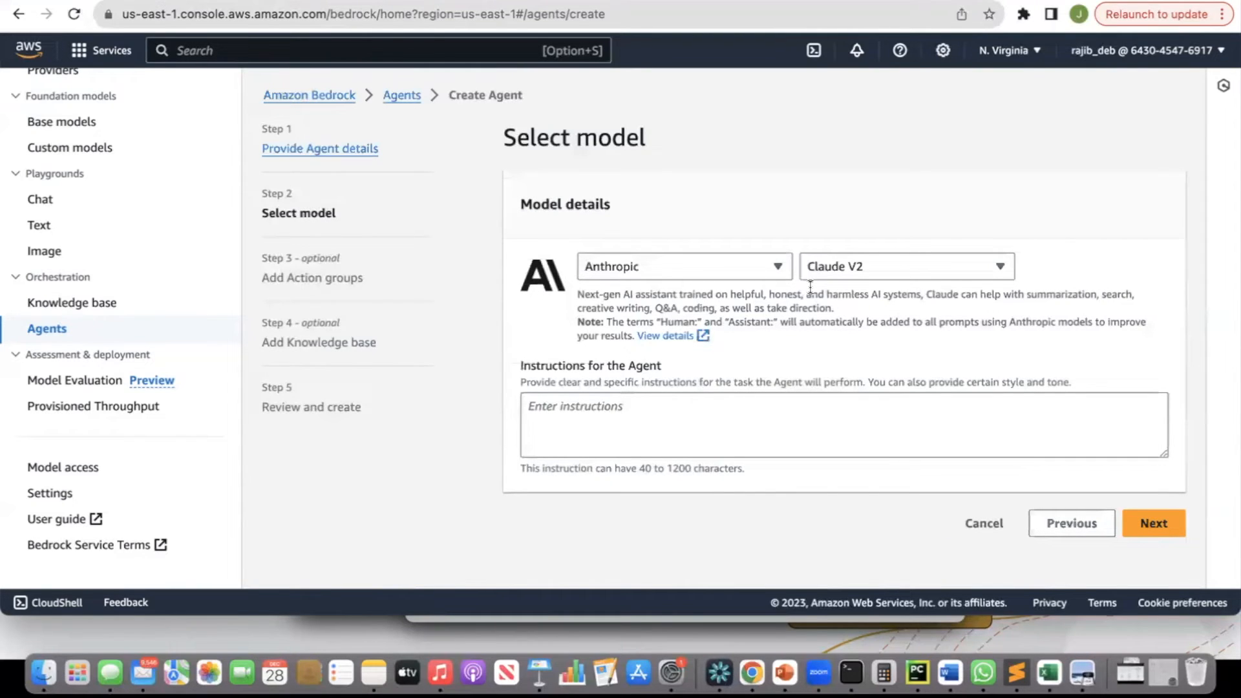
Keep Claude V2 as the model and enter the agent instructions "You are a helpful chat assistant. You answer user queries based on the provided functions".
left_click(859, 270)
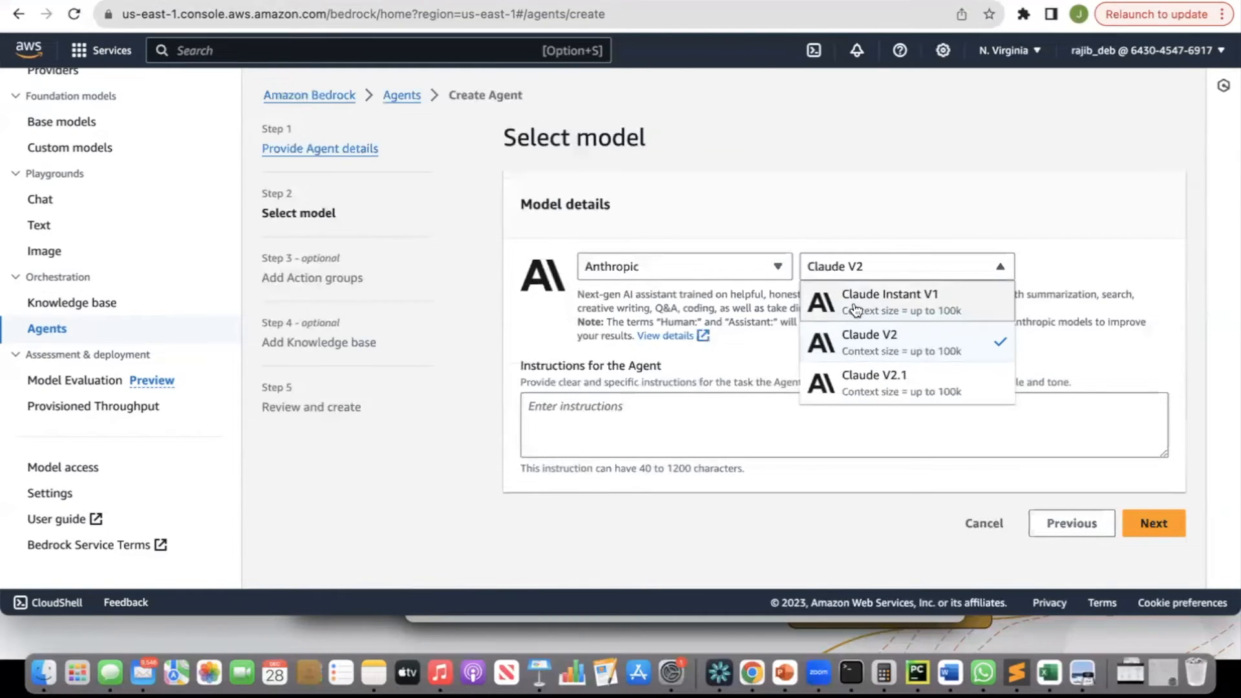
left_click(834, 218)
left_click(614, 406)
type("You are a helpful c")
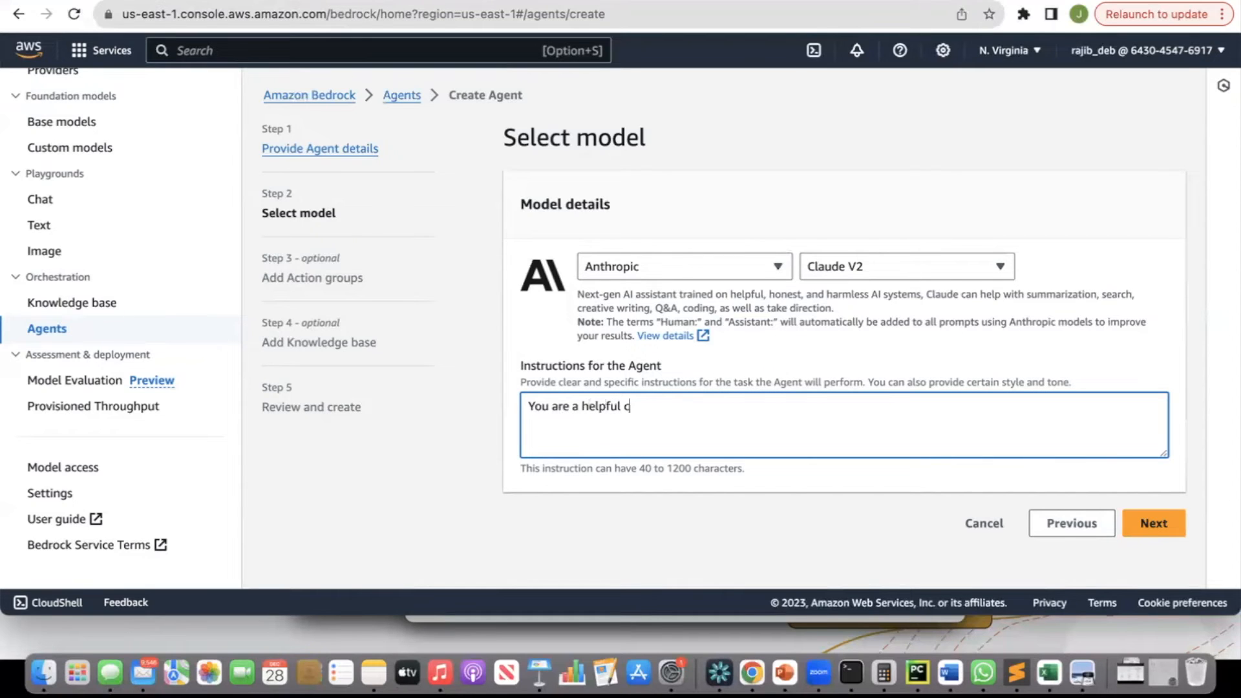
type("hat assisatnt")
key("BackSpace")
key("BackSpace")
key("BackSpace")
type("tant. You answe")
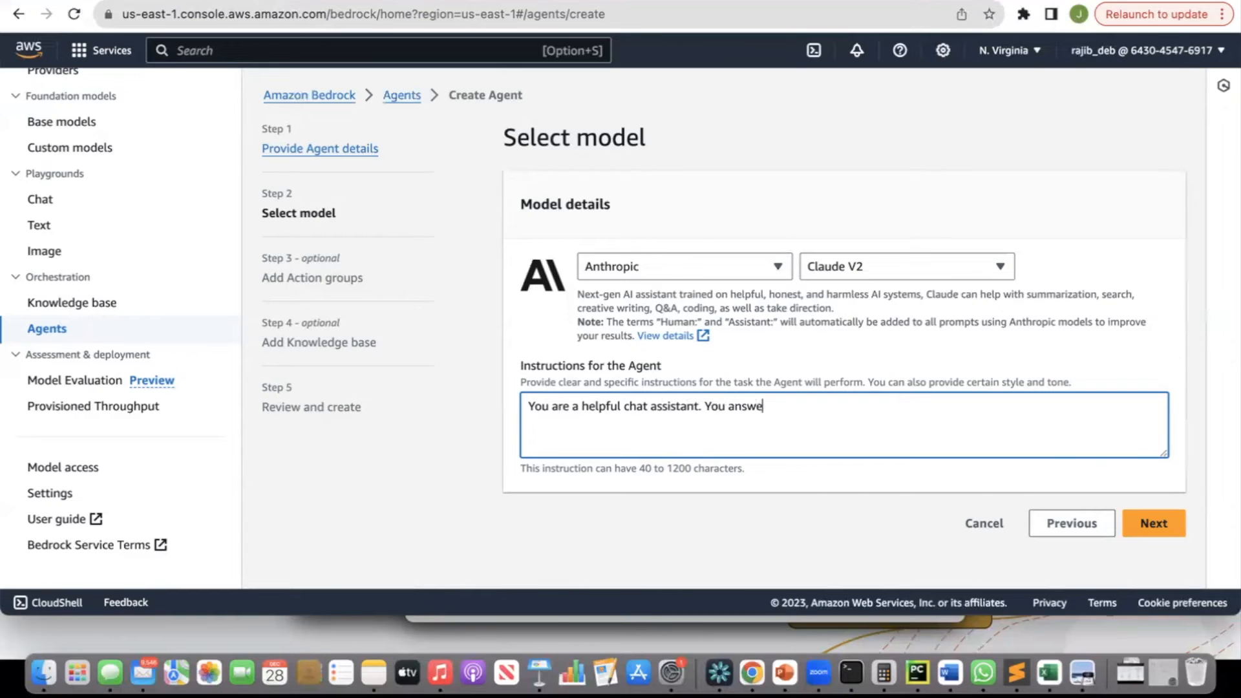
type("r user quesr")
key("BackSpace")
type("ries based on he")
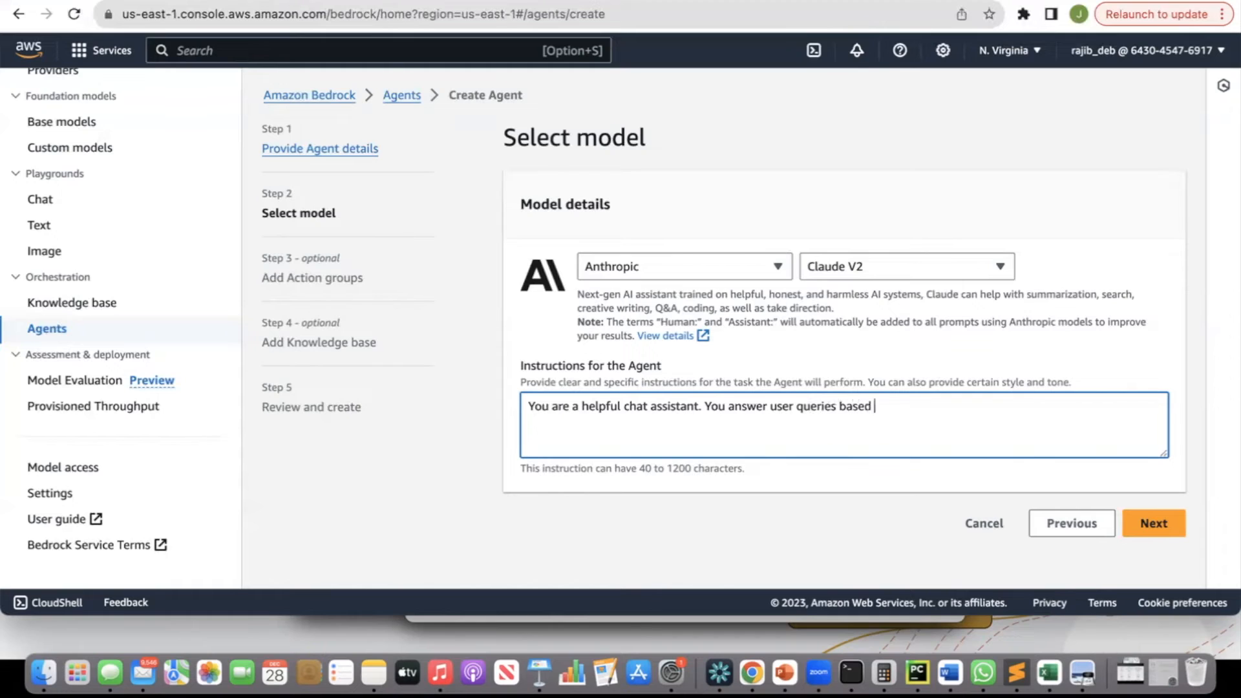
key("BackSpace")
key("BackSpace")
type("the provided functions")
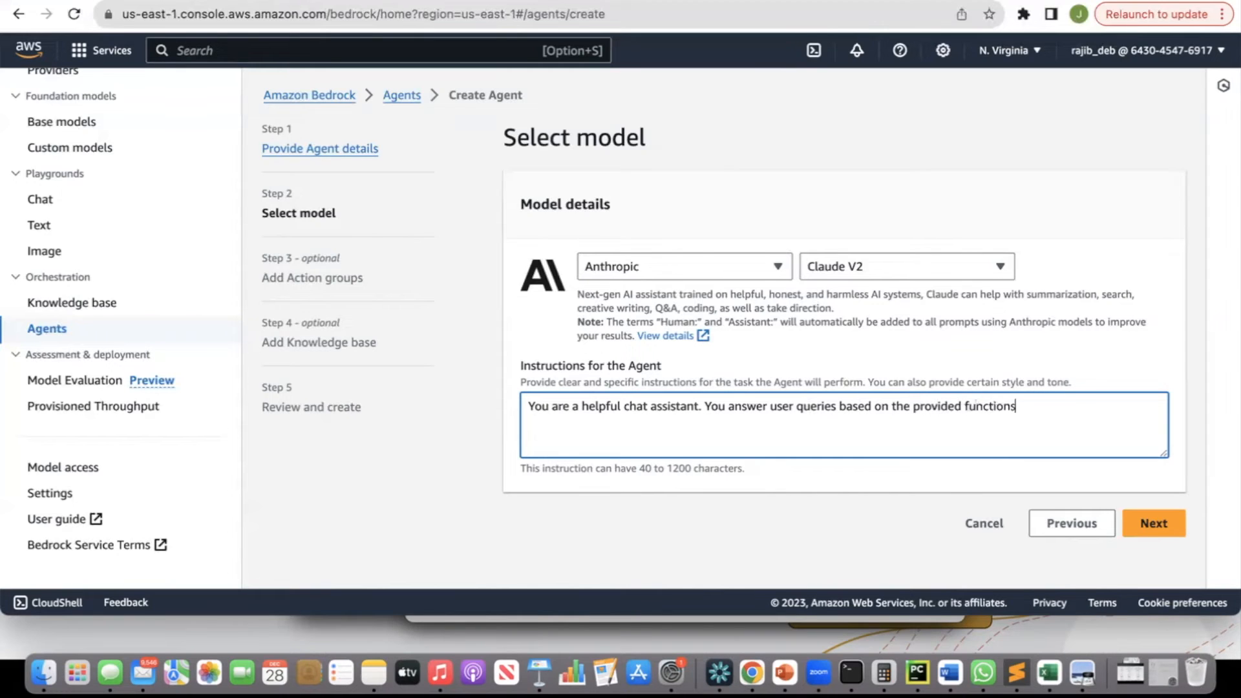
Reword the instructions to "You are a helpful chat assistant. You answer user queries by using the provided functions only." and continue.
double_click(852, 405)
type("by using")
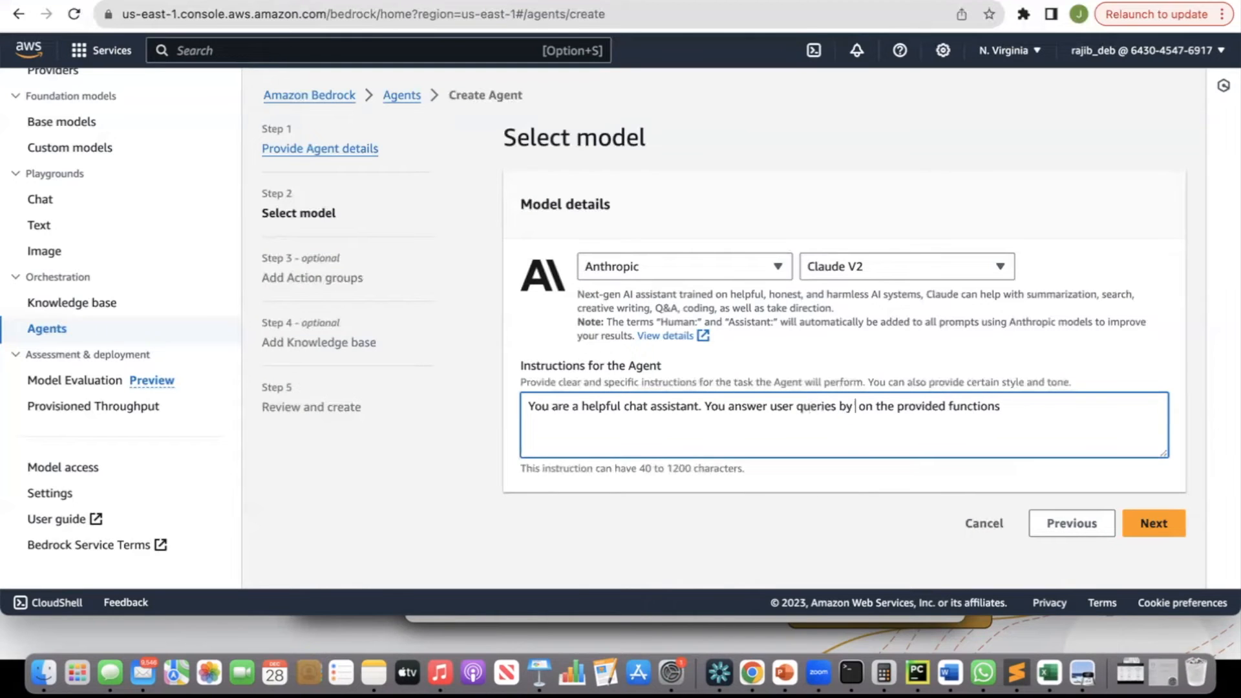
key("shift+Right")
key("shift+Right")
key("shift+Right")
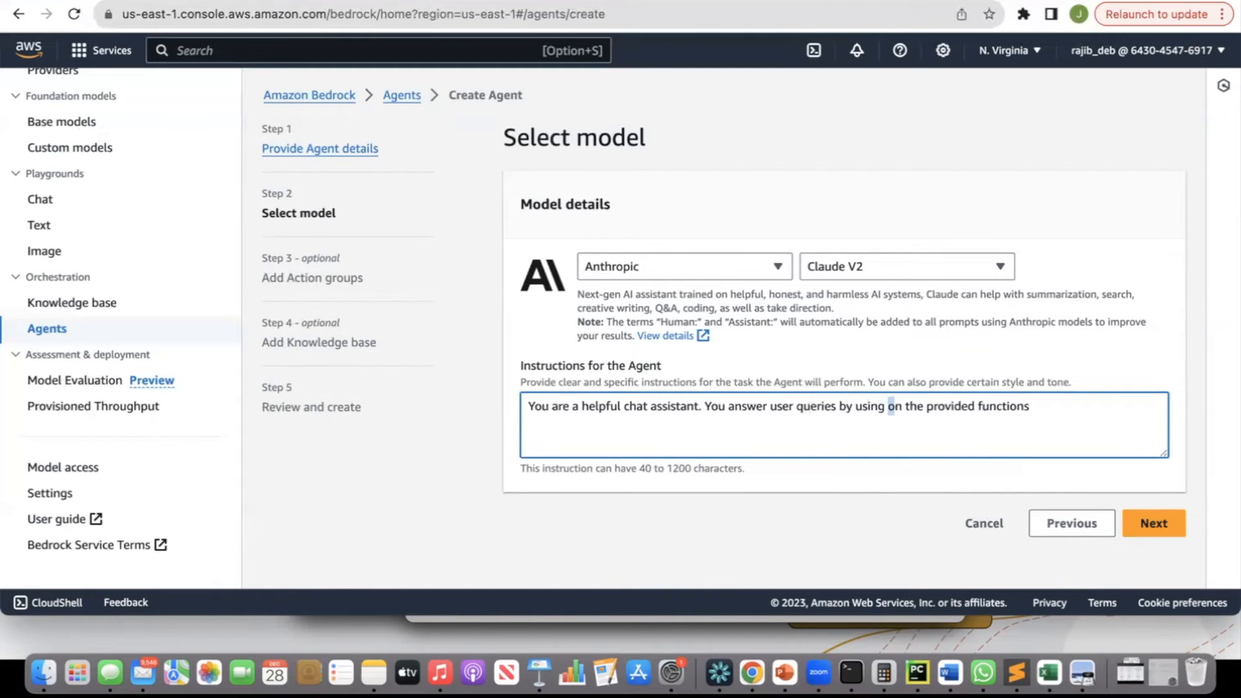
key("BackSpace")
left_click(1032, 407)
type("only.")
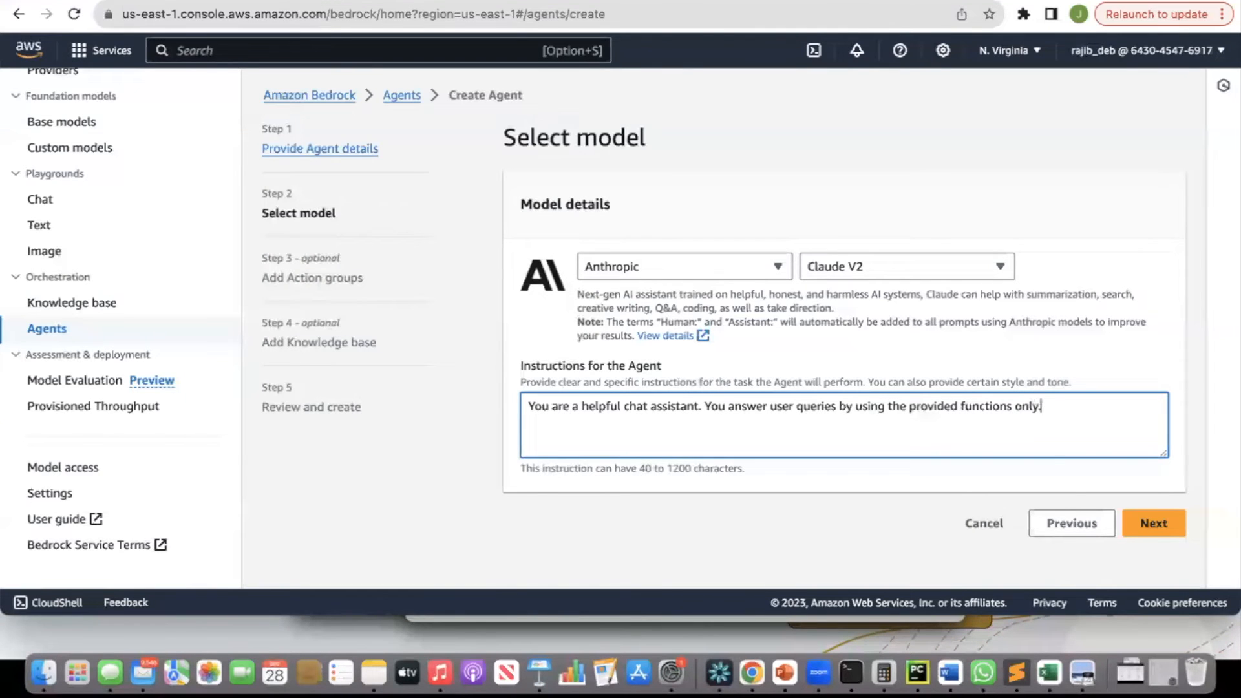
left_click(1154, 525)
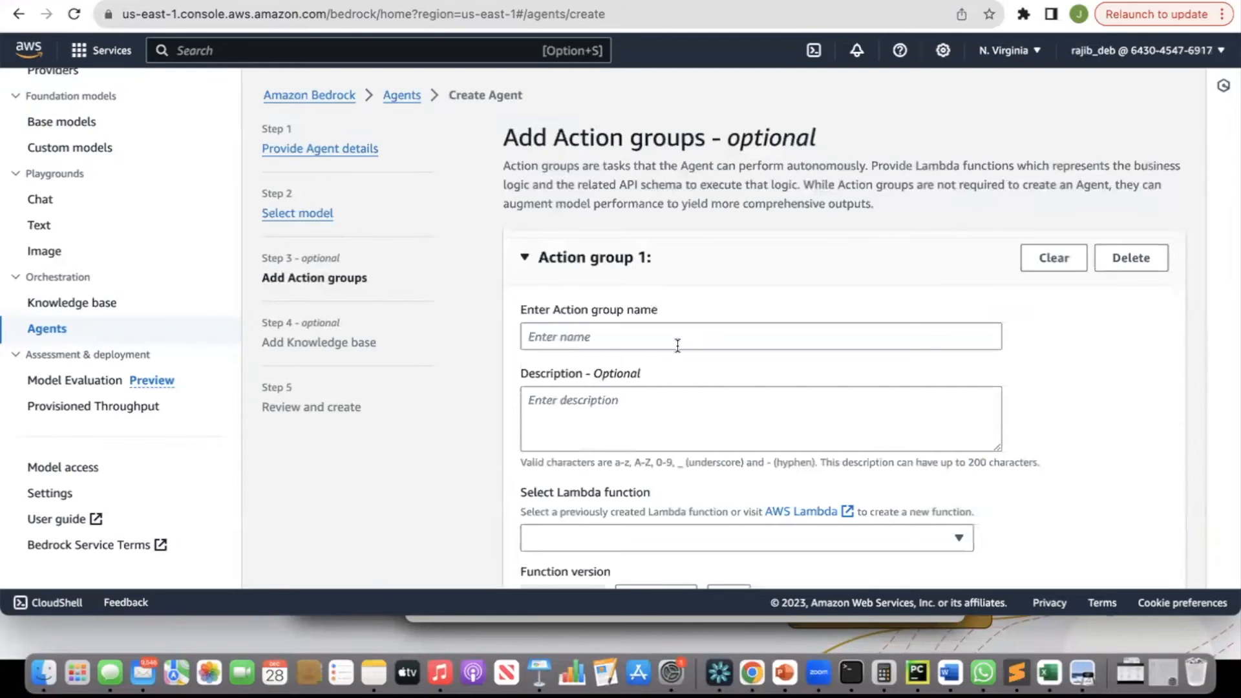
Switch to the slides to show the action group architecture diagram, then return to the console.
key("super+Tab")
key("super+Tab")
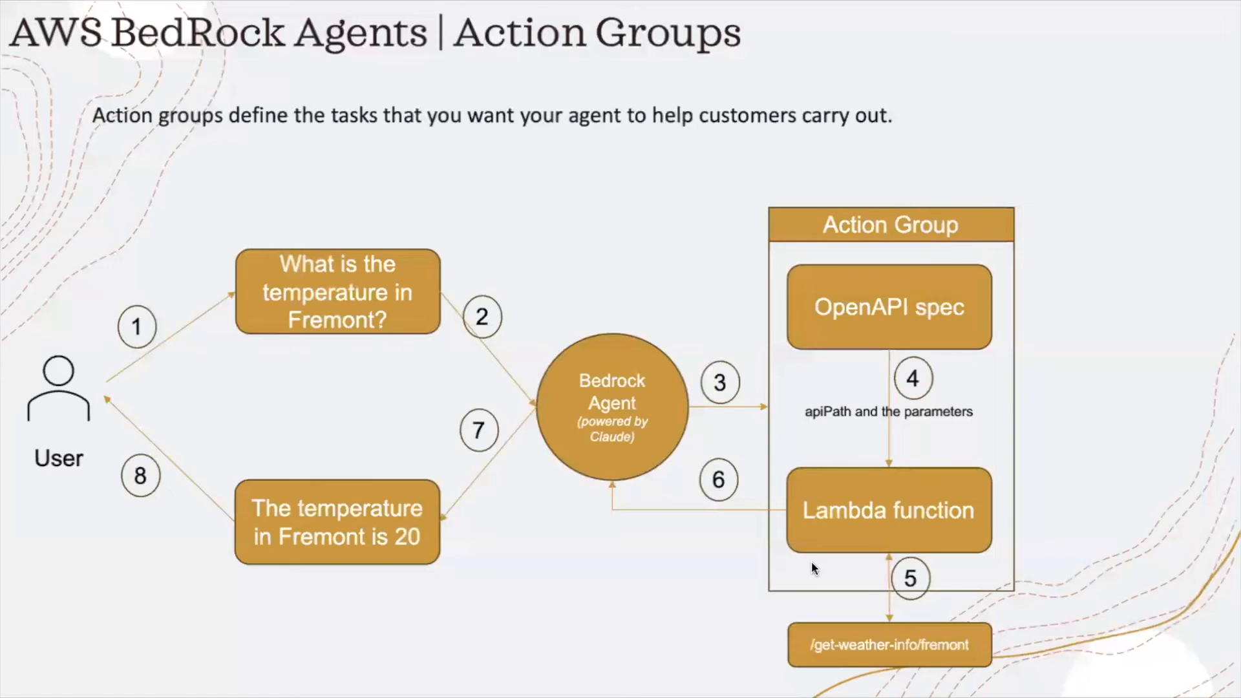
key("super+Tab")
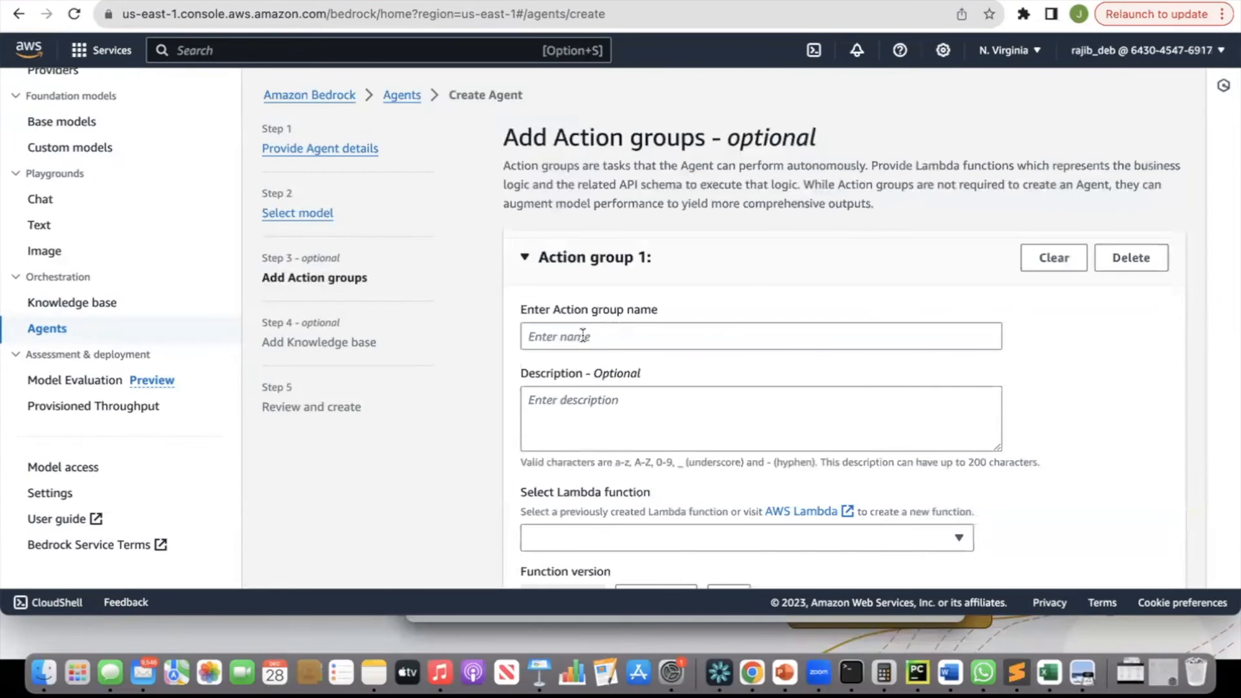
Name the first action group current_weather.
left_click(583, 335)
type("current_")
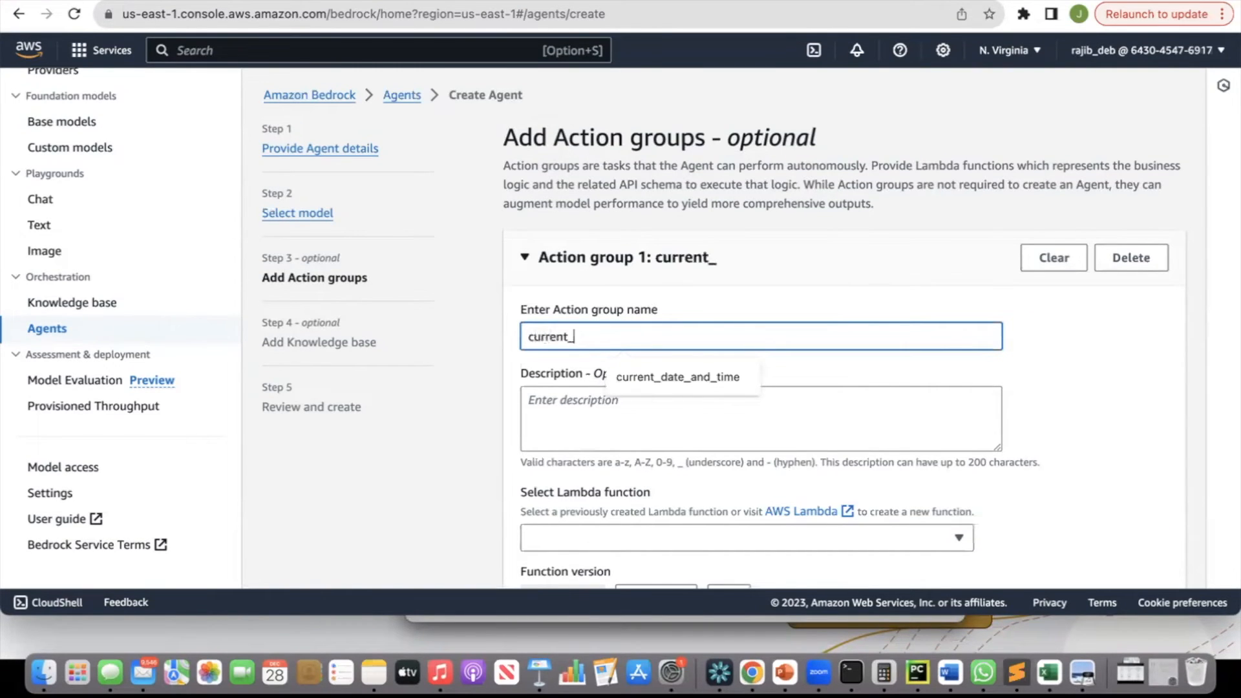
type("weather")
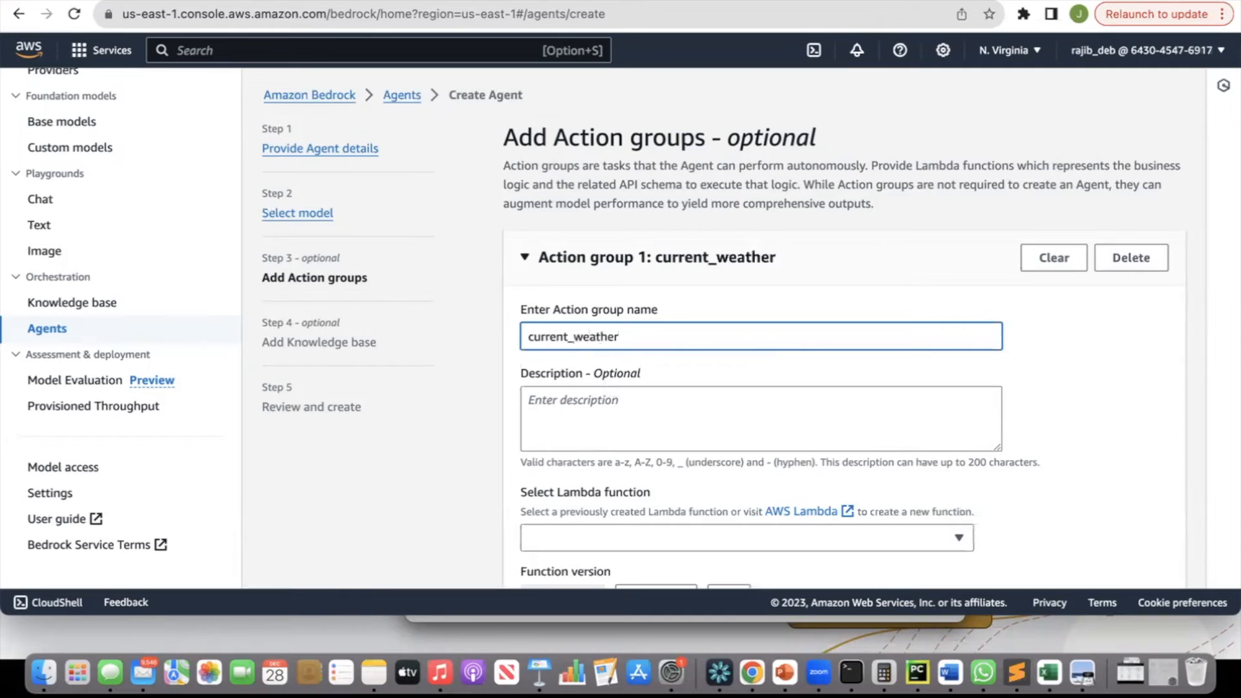
Describe the action group as "This action group specifies a task which retrieves the temperature of a given city".
left_click(567, 429)
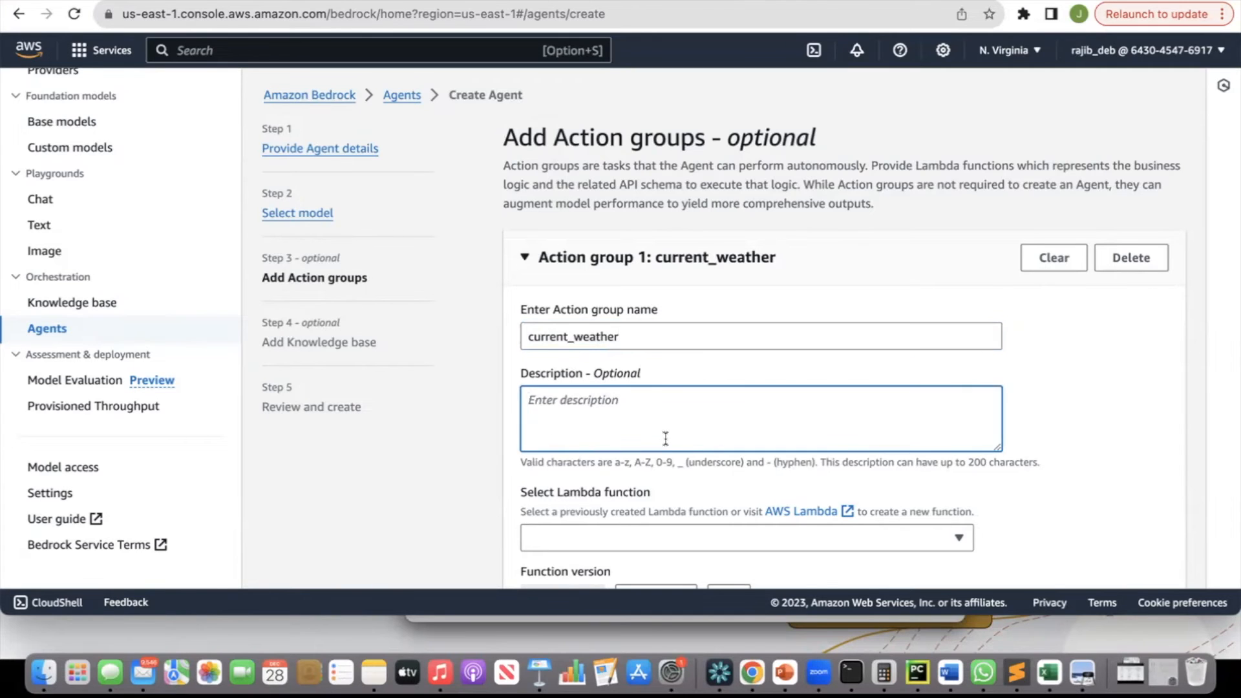
type("This action group specifies a task which retrieves the temper")
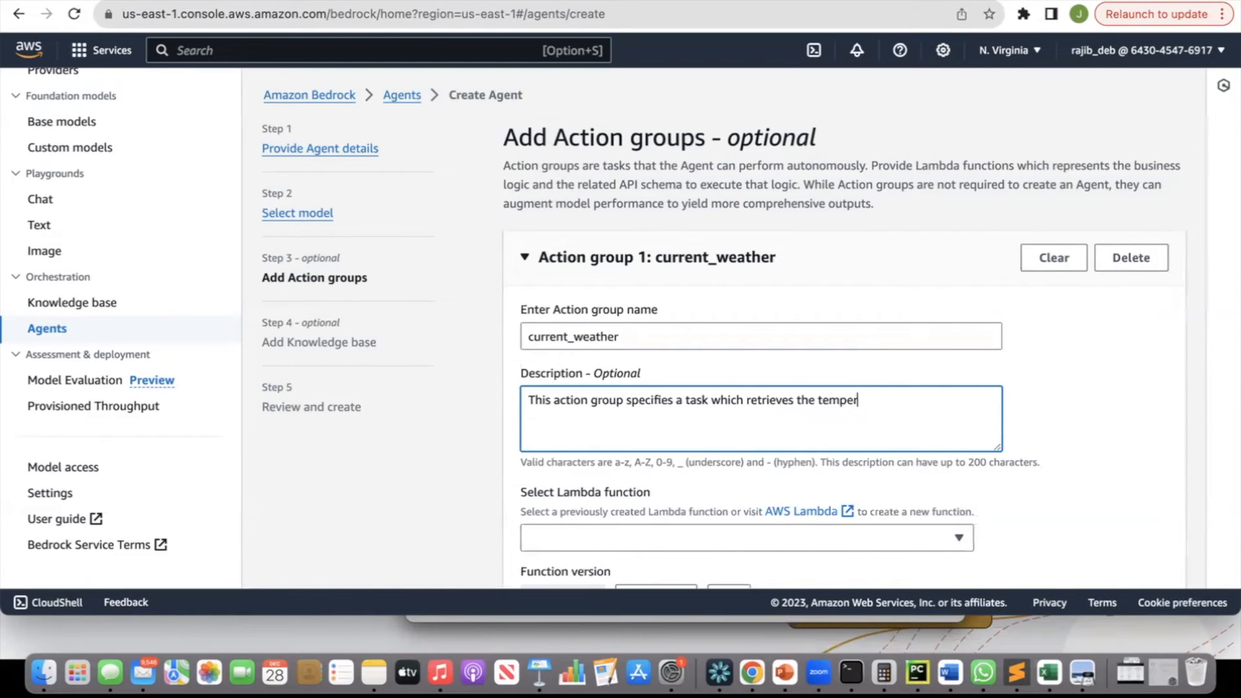
type("ature of a given city")
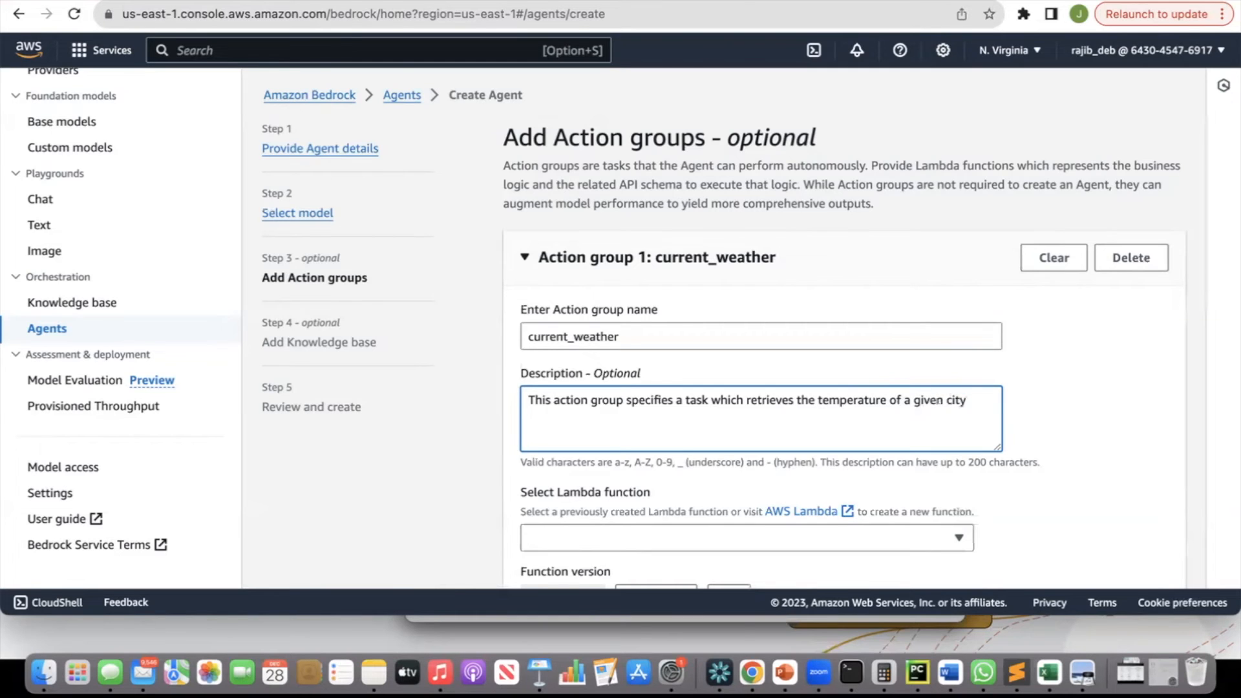
Select bedrock-lambda-function as the action group's Lambda function.
scroll(657, 458, "down", 5)
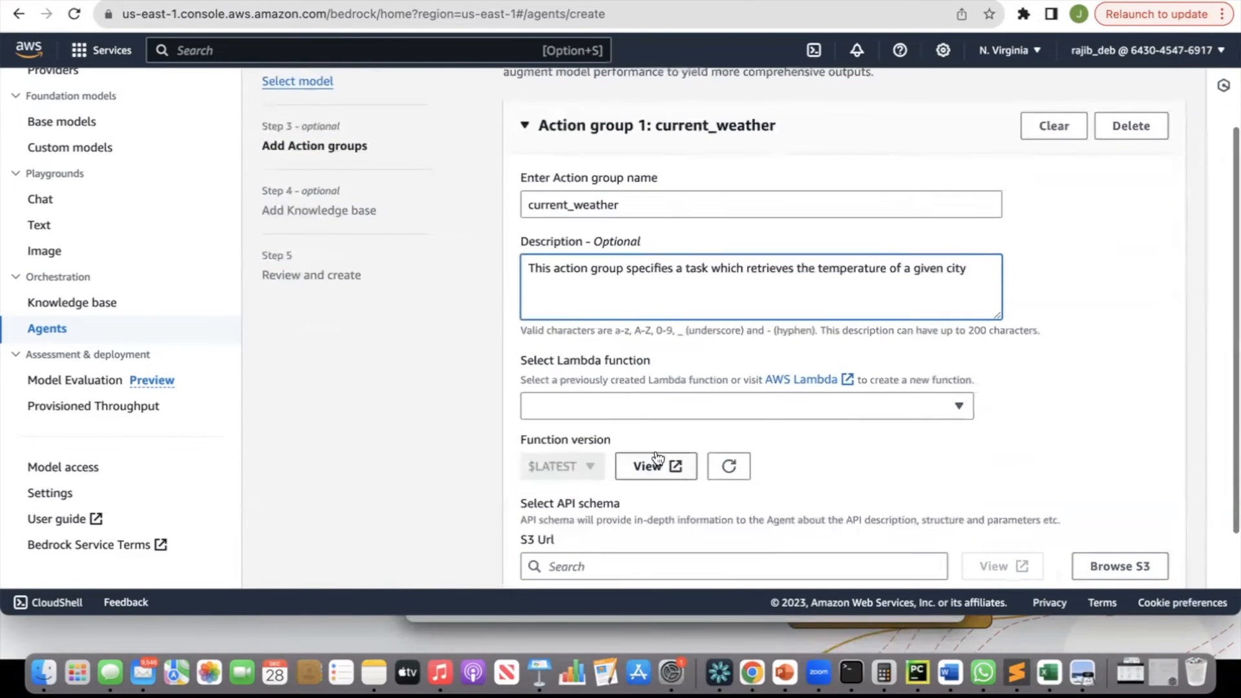
left_click(657, 414)
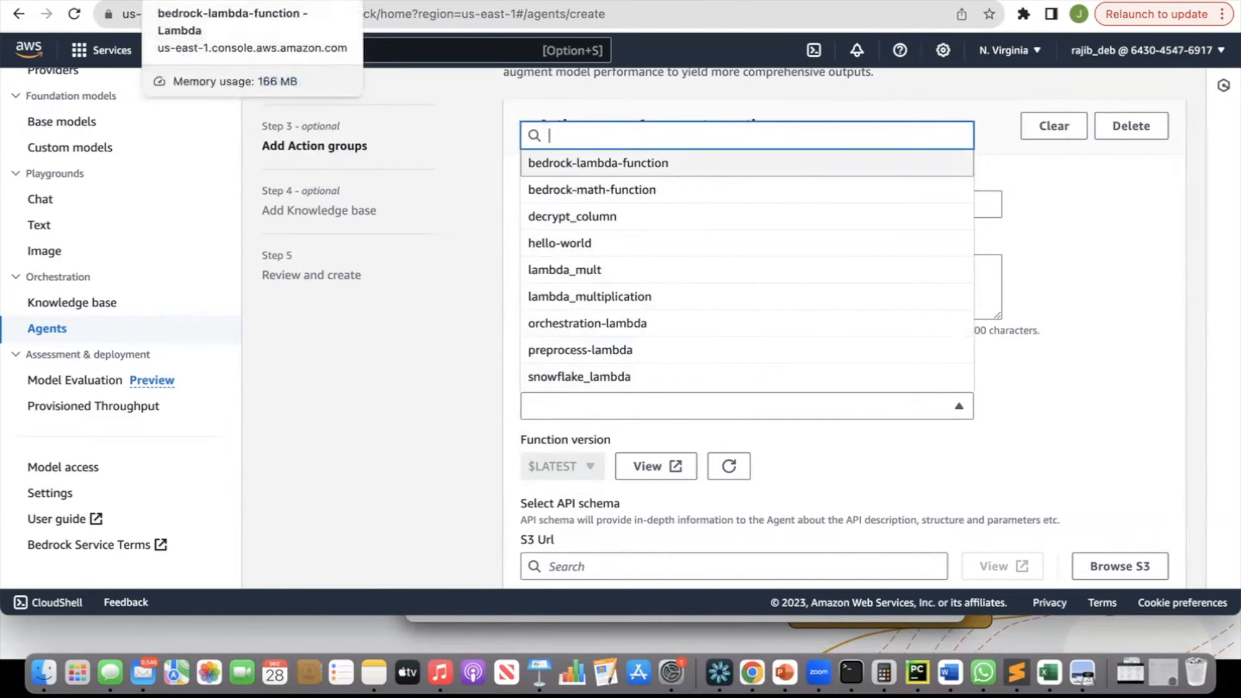
left_click(162, 1)
scroll(296, 321, "up", 1)
scroll(296, 322, "up", 2)
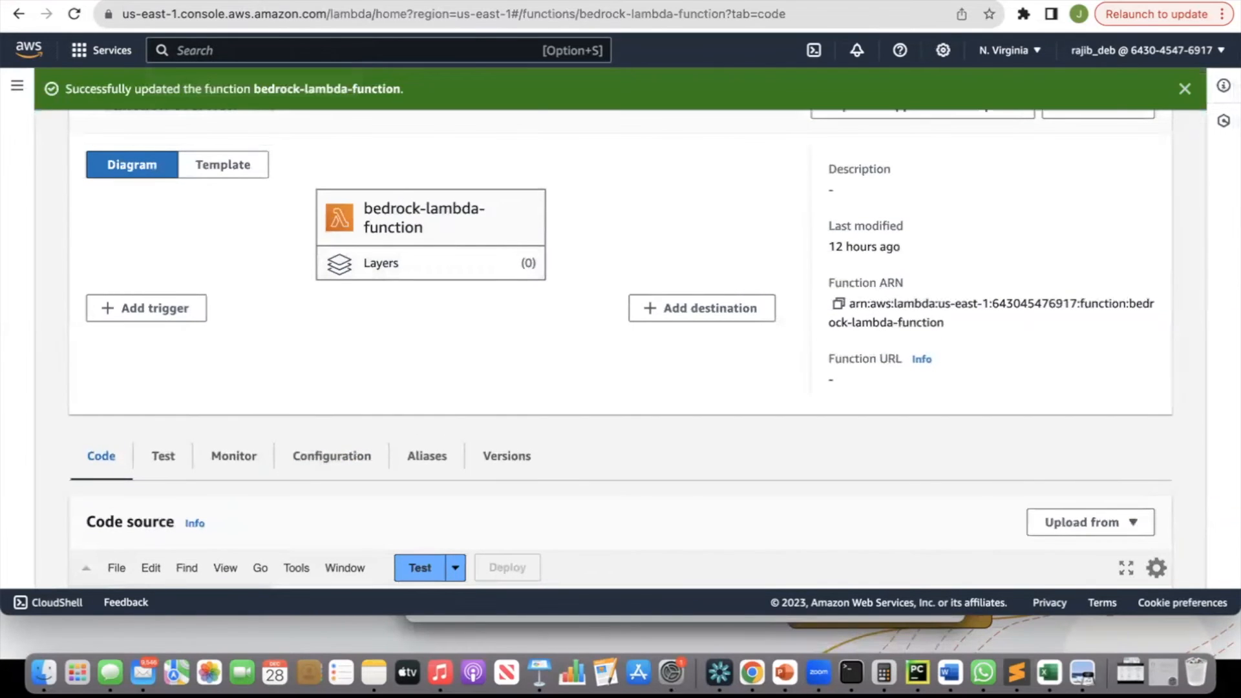
left_click(270, 4)
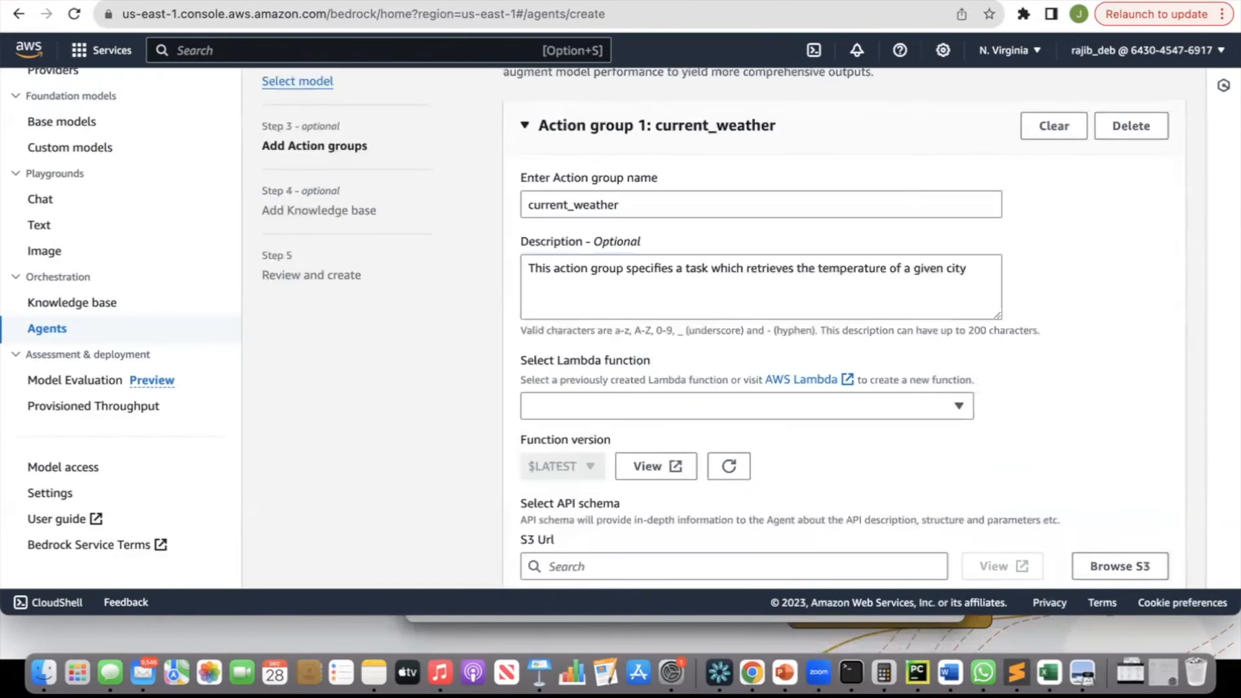
left_click(708, 410)
left_click(619, 166)
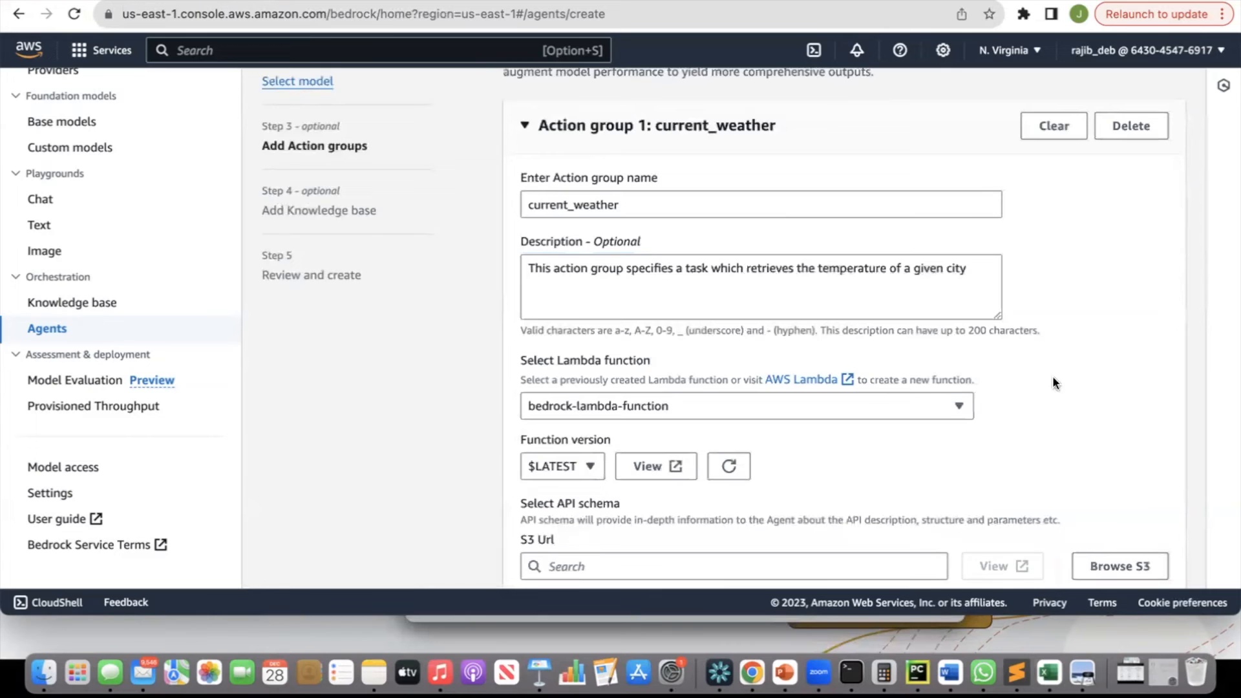
Choose weatherschema.yaml from the bedrock-api-schema-01 S3 bucket as the action group's API schema.
key("super+Tab")
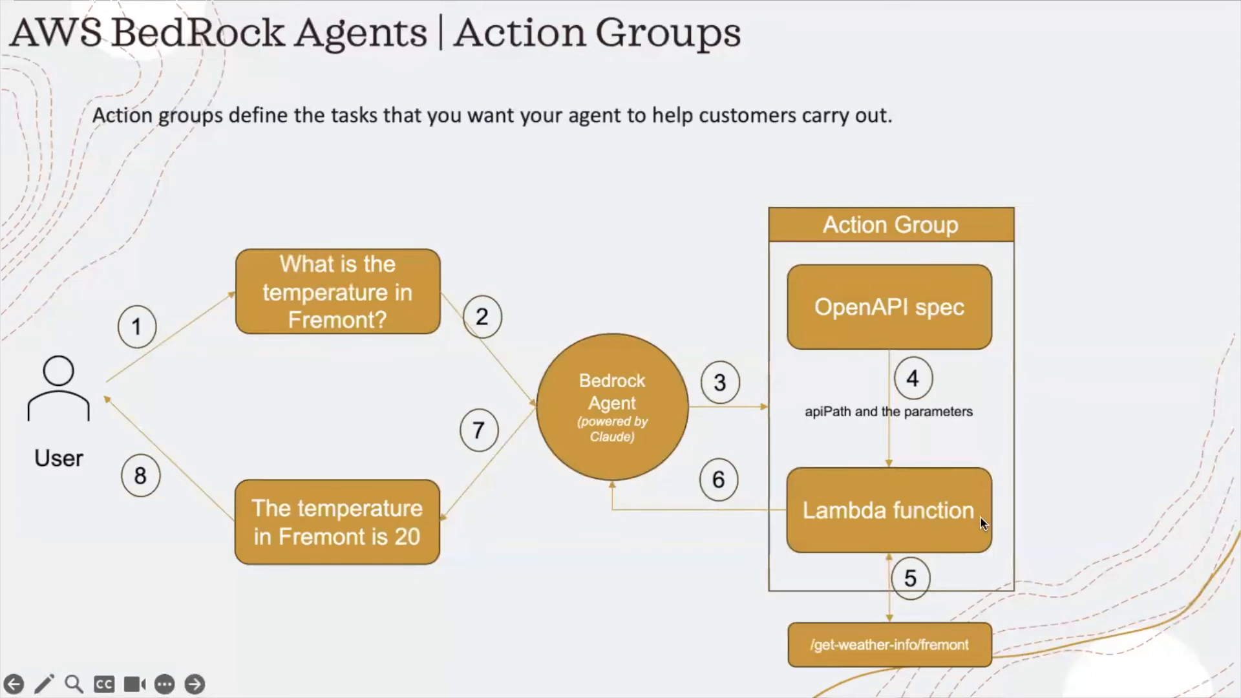
key("super+Tab")
scroll(985, 415, "down", 3)
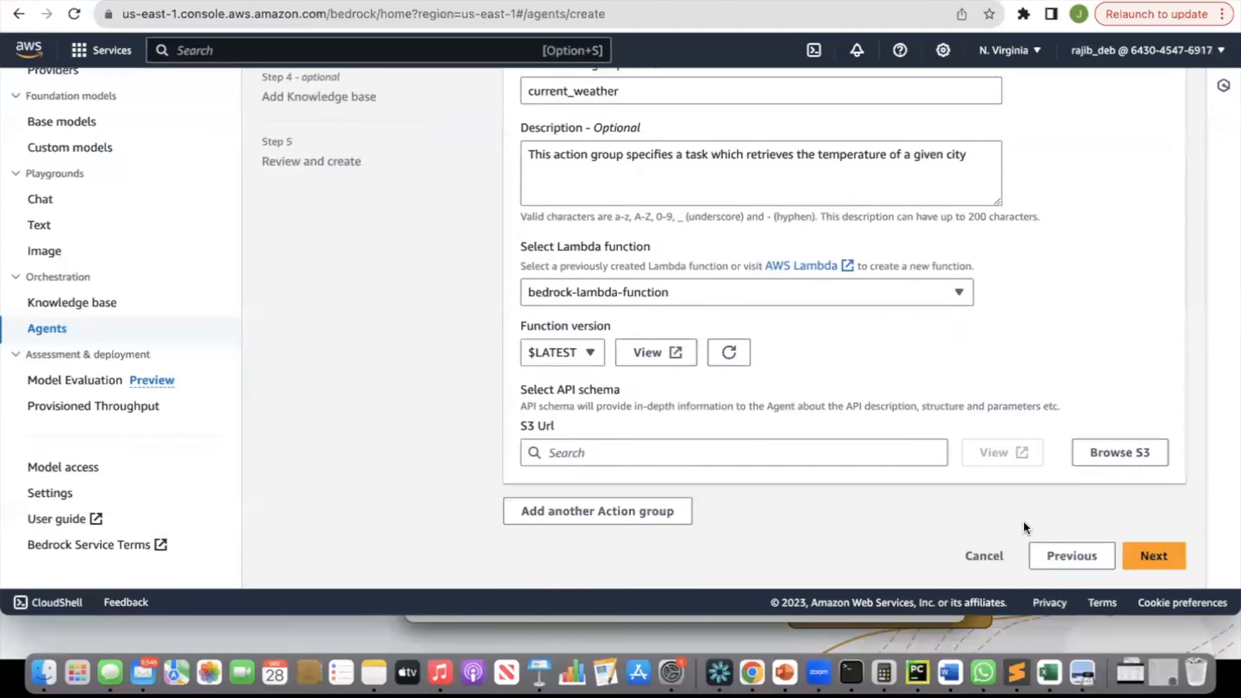
left_click(1122, 454)
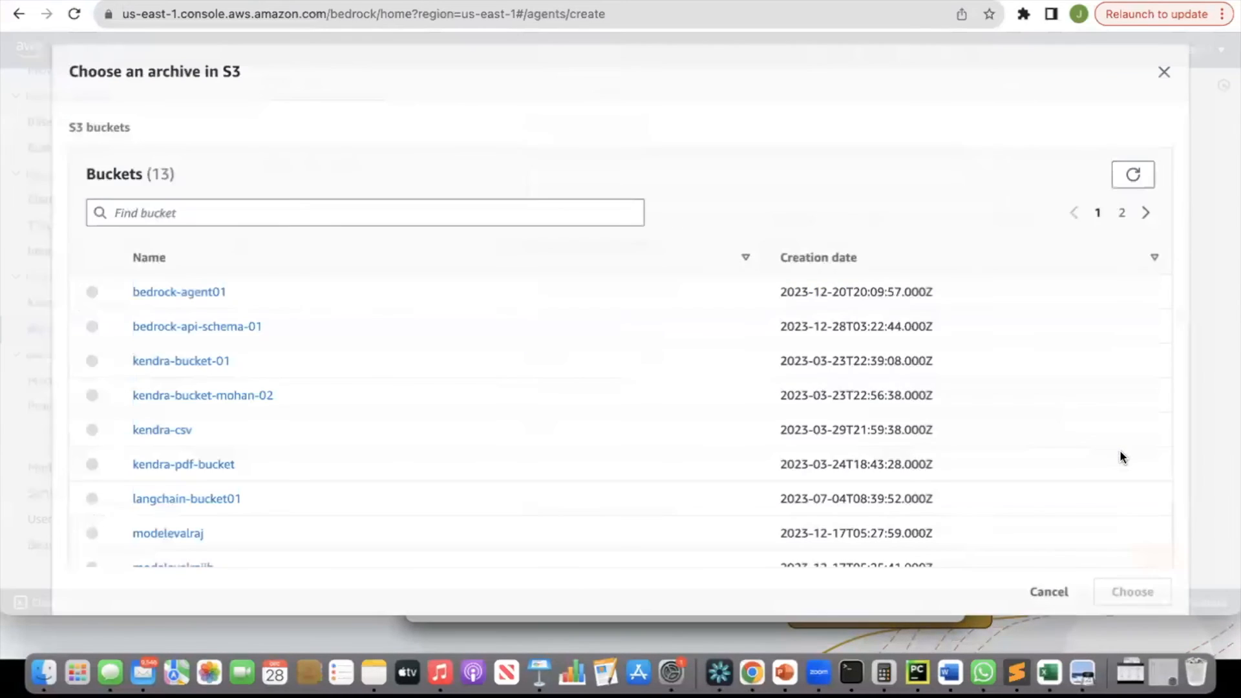
left_click(208, 328)
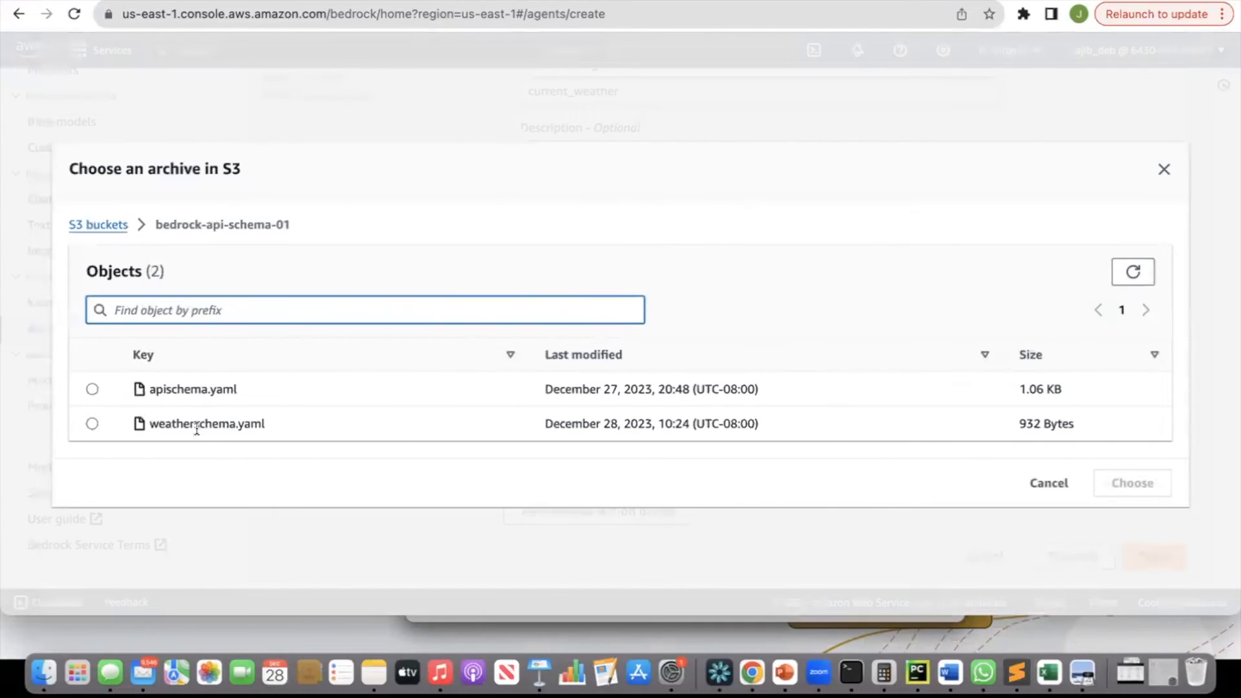
left_click(92, 423)
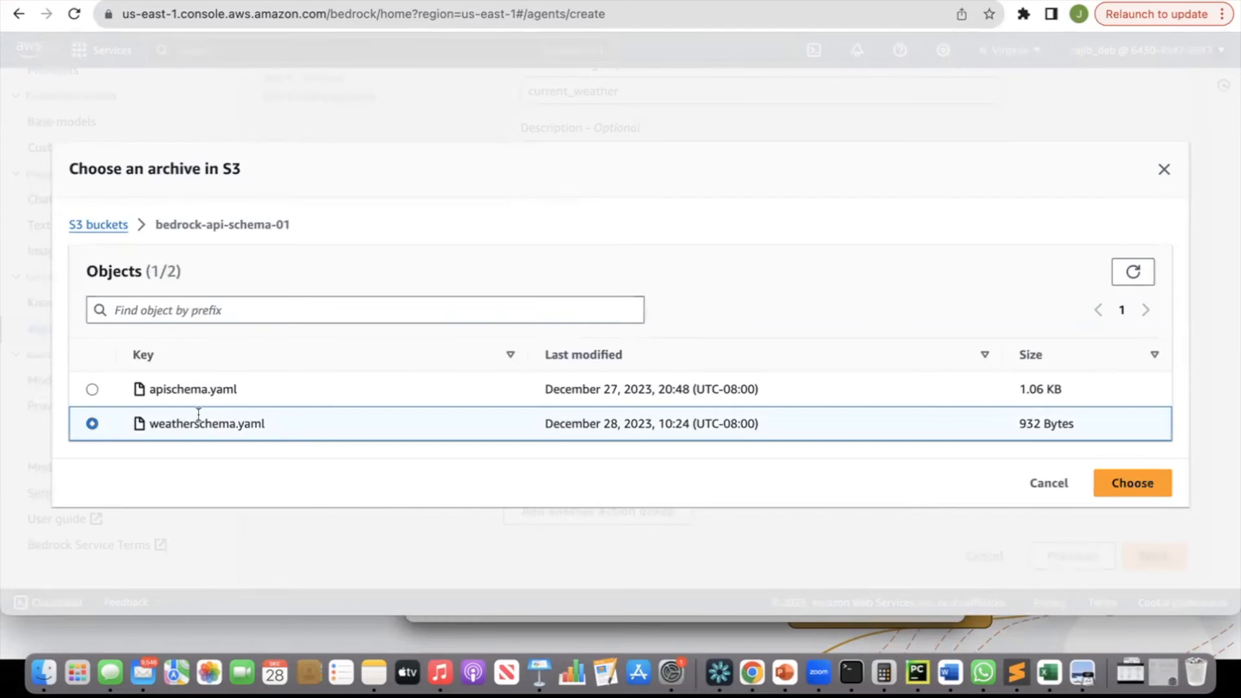
left_click(1110, 478)
Skip the knowledge base, review the agent settings and create the agent.
left_click(1141, 557)
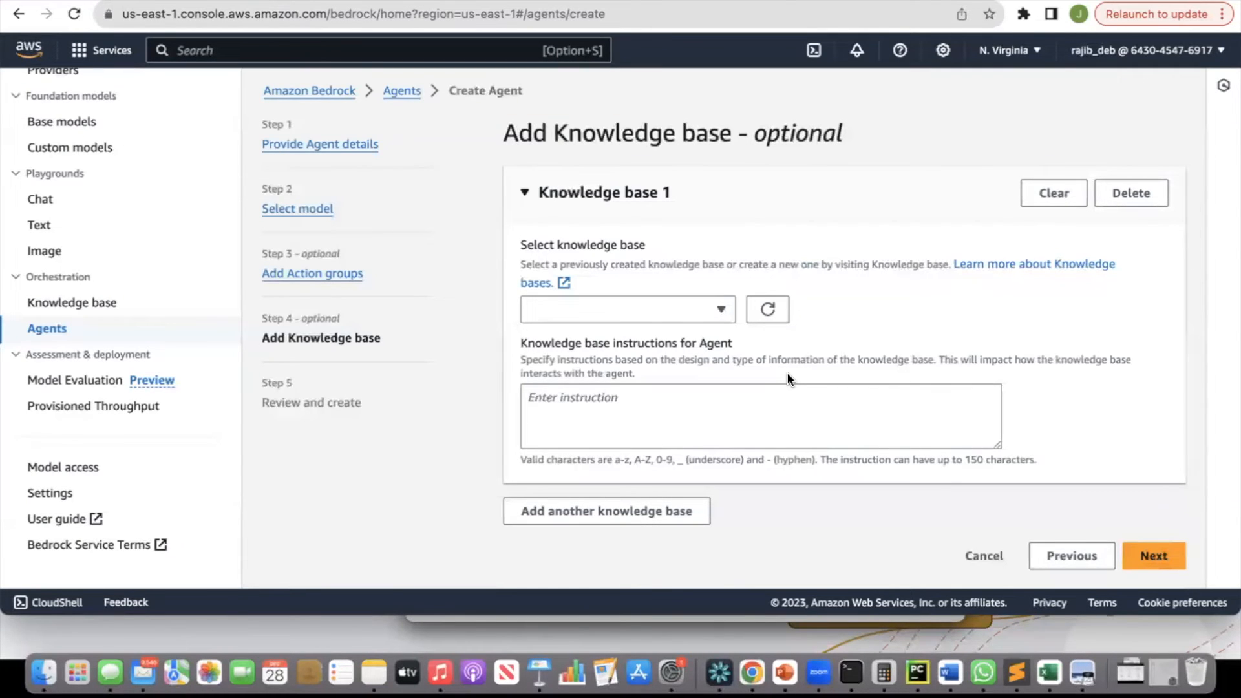
left_click(1166, 552)
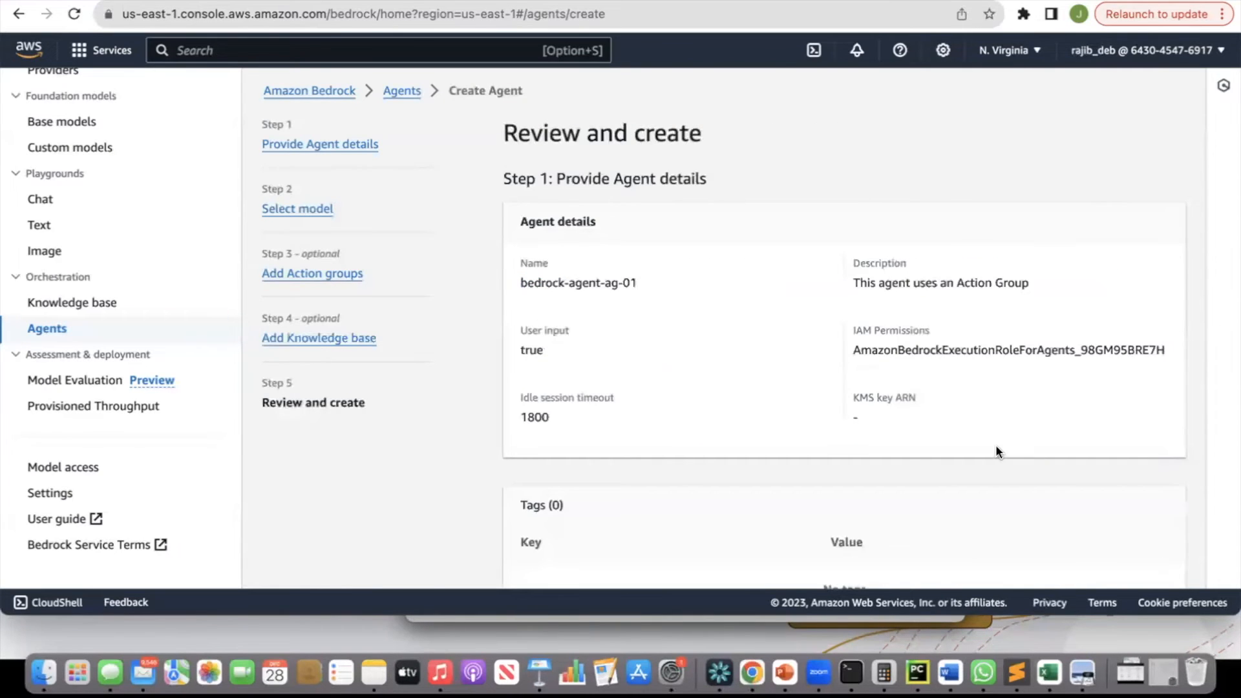
scroll(996, 447, "down", 5)
scroll(996, 445, "down", 12)
left_click(1112, 562)
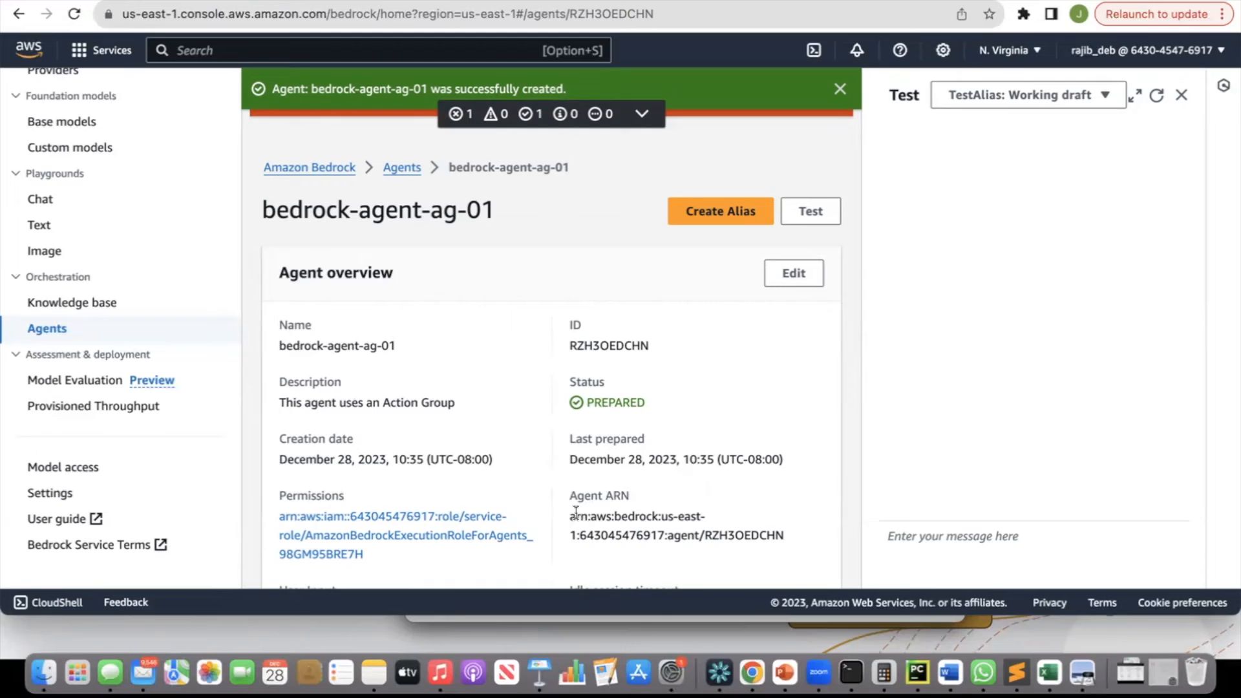
Highlight the new agent's ARN and dismiss the creation notification.
left_click_drag(571, 517, 783, 530)
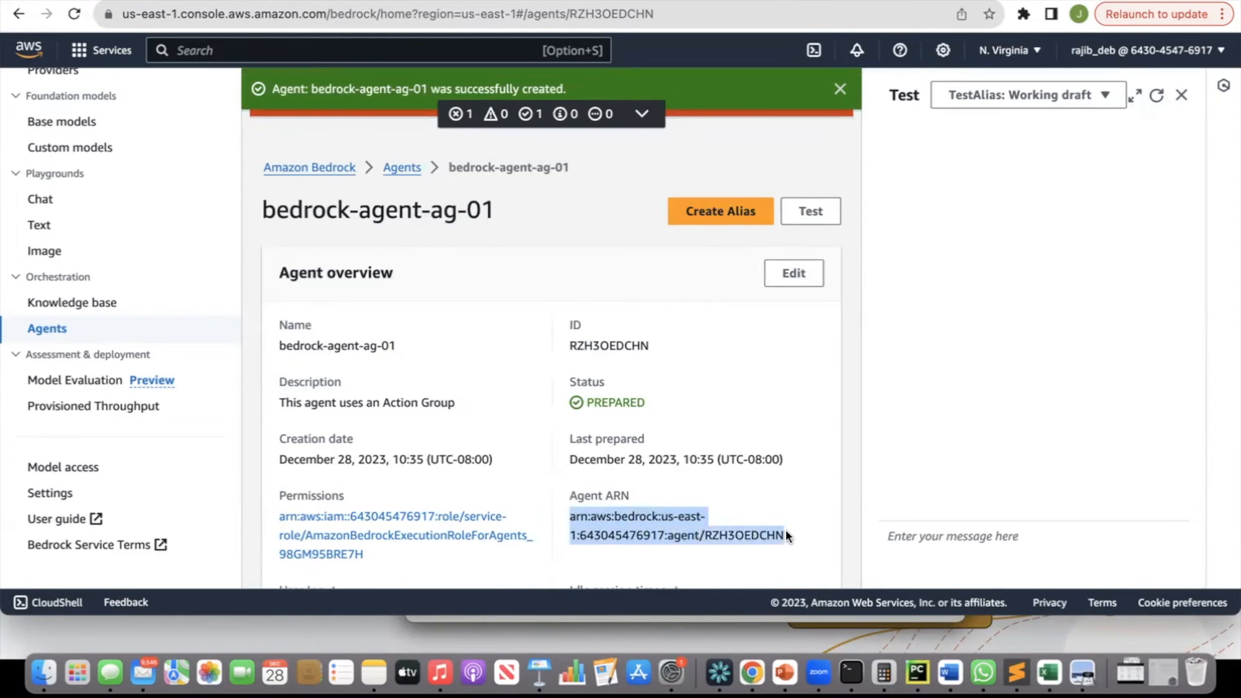
left_click(840, 88)
left_click(840, 90)
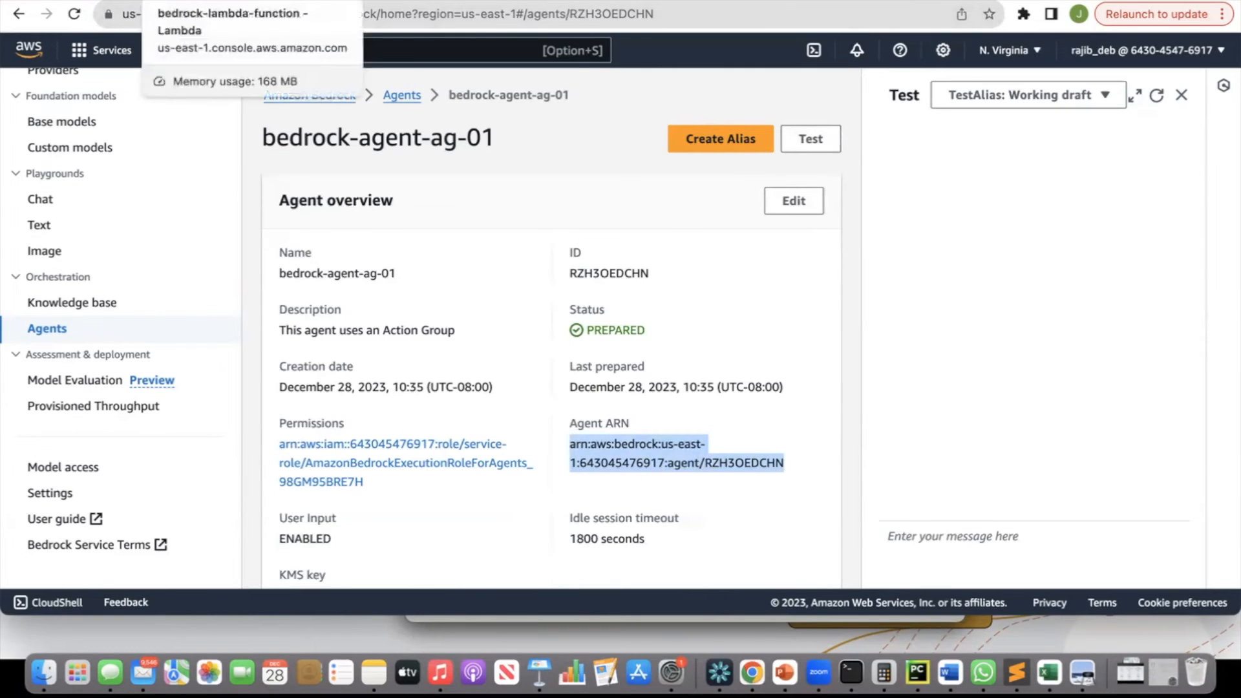
Switch to bedrock-lambda-function's configuration permissions and start adding a resource-based permission for an AWS service.
left_click(194, 4)
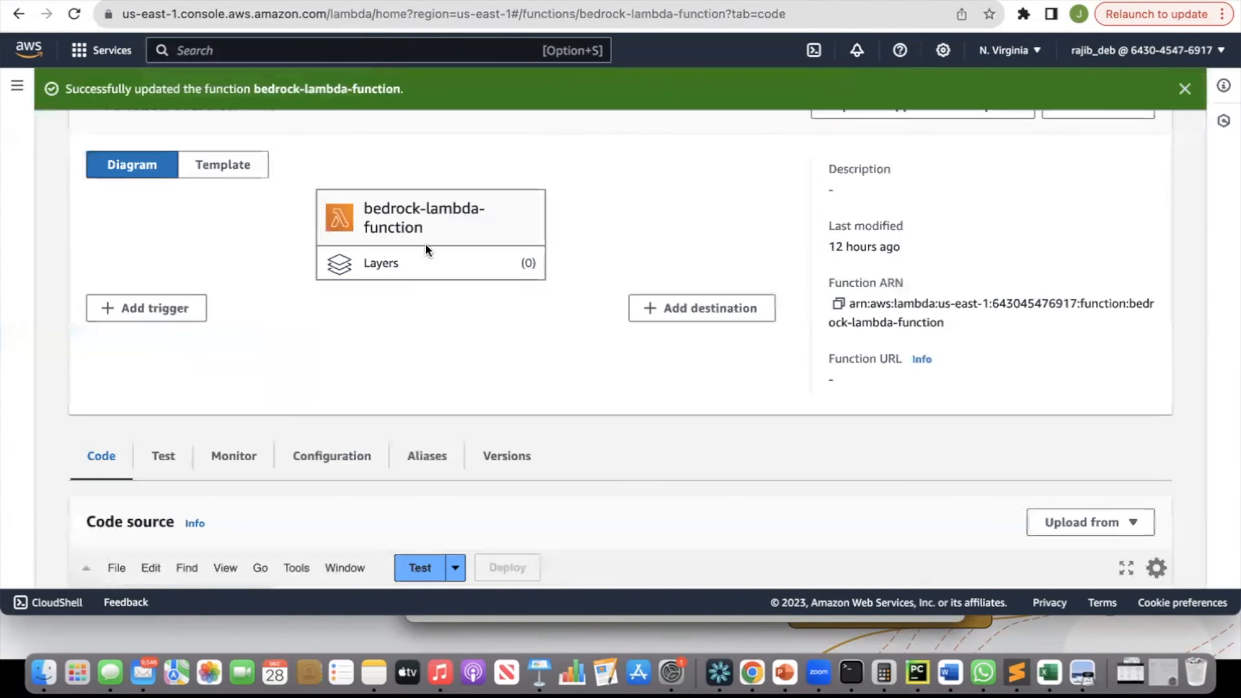
scroll(425, 250, "down", 3)
left_click(345, 295)
scroll(610, 335, "down", 10)
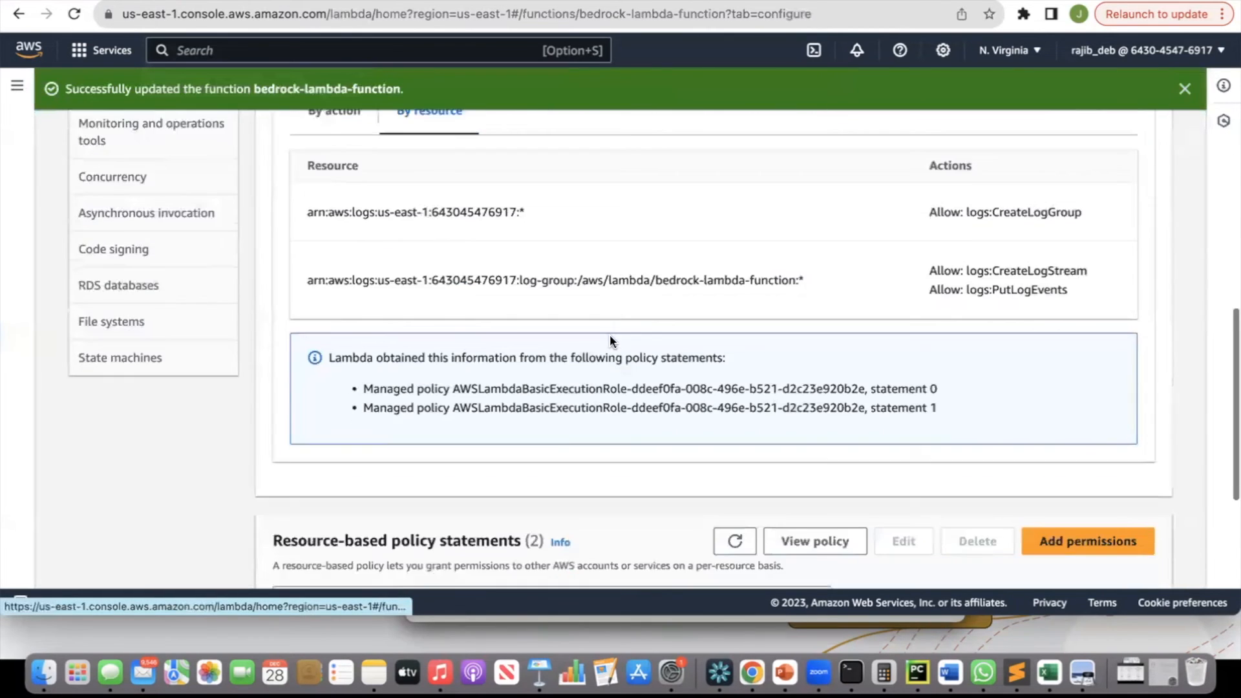
scroll(610, 341, "down", 1)
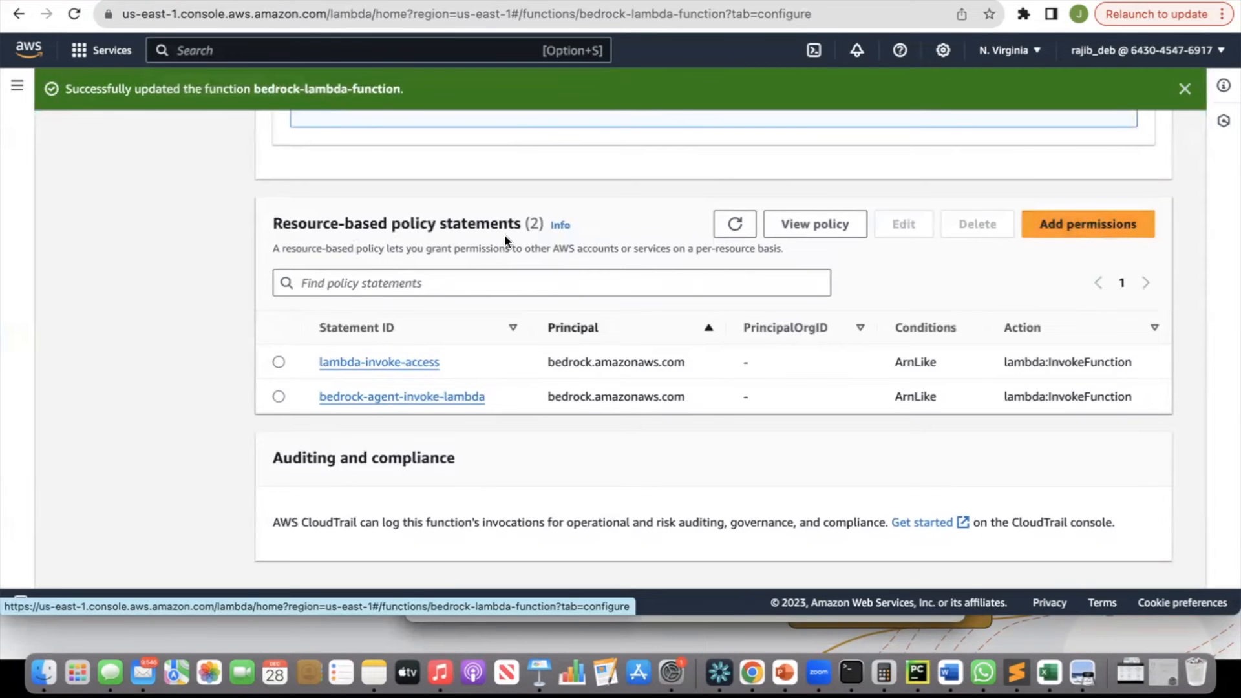
left_click(1072, 232)
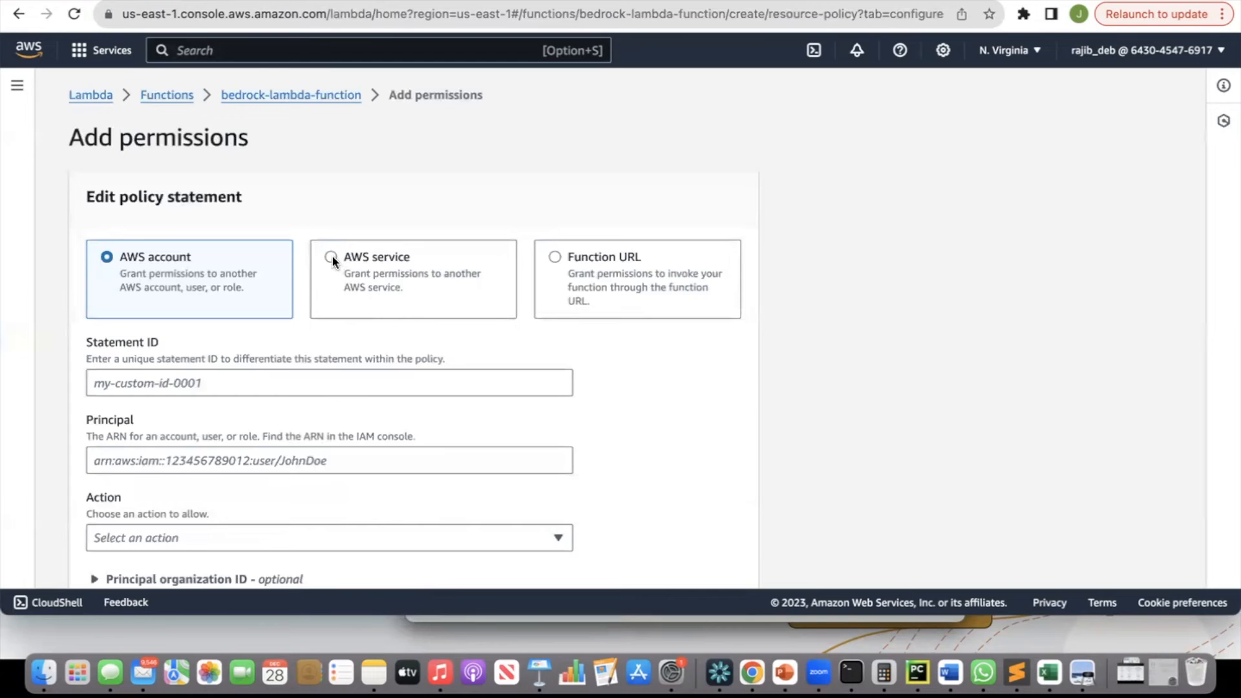
left_click(332, 258)
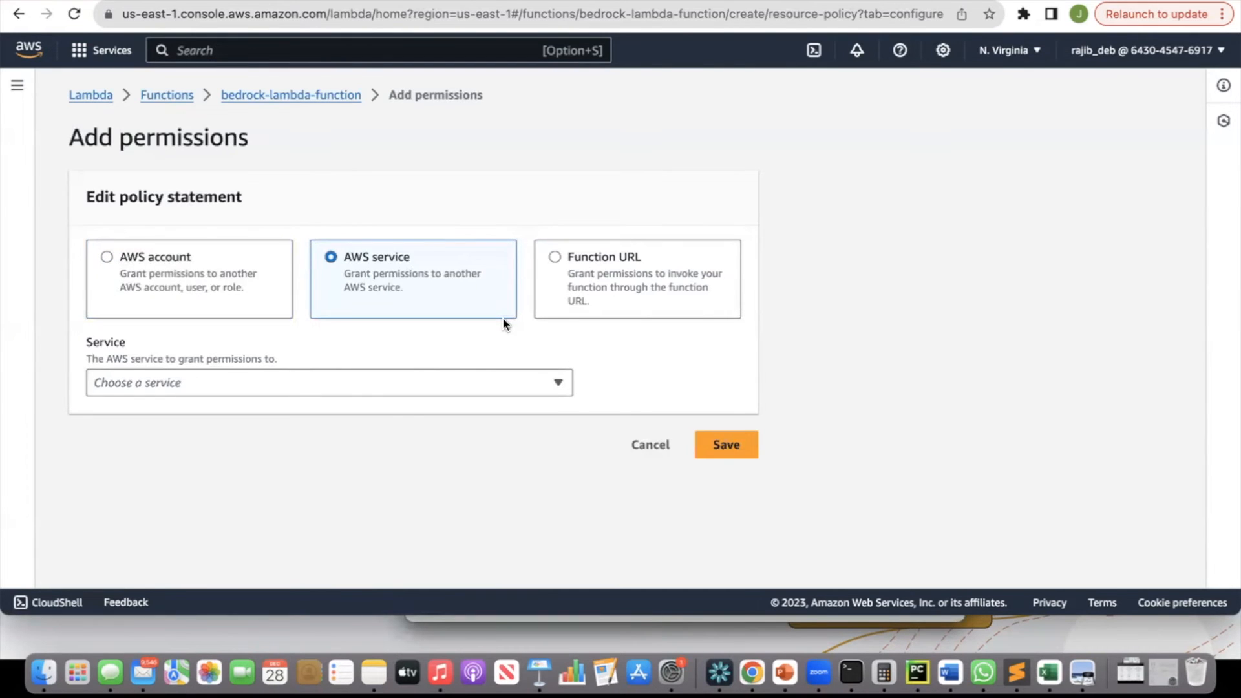
Set the permission's service to Other.
left_click(420, 382)
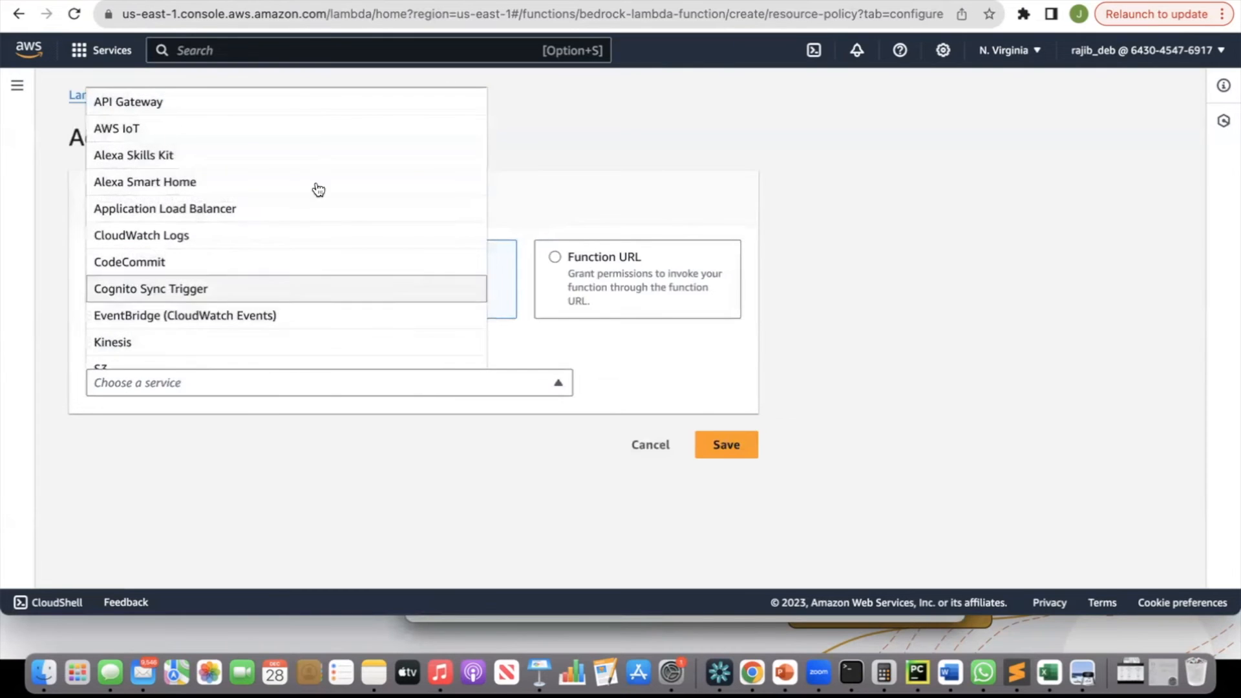
scroll(299, 256, "down", 3)
scroll(301, 256, "down", 2)
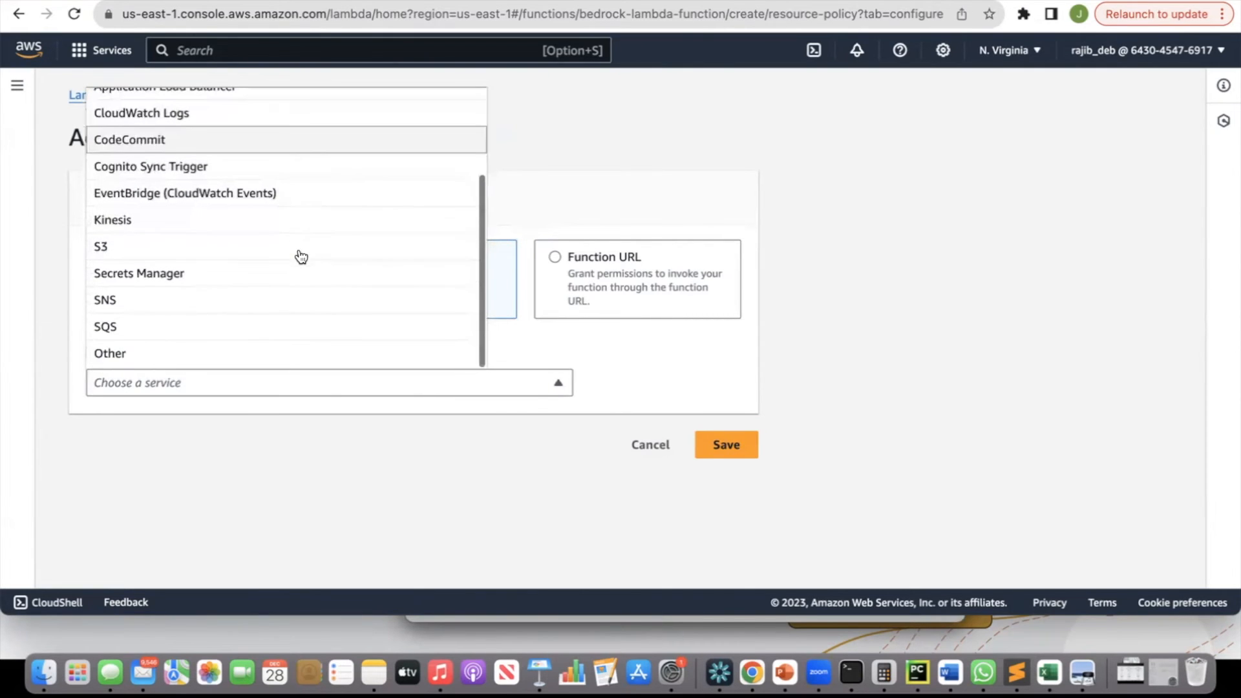
left_click(152, 354)
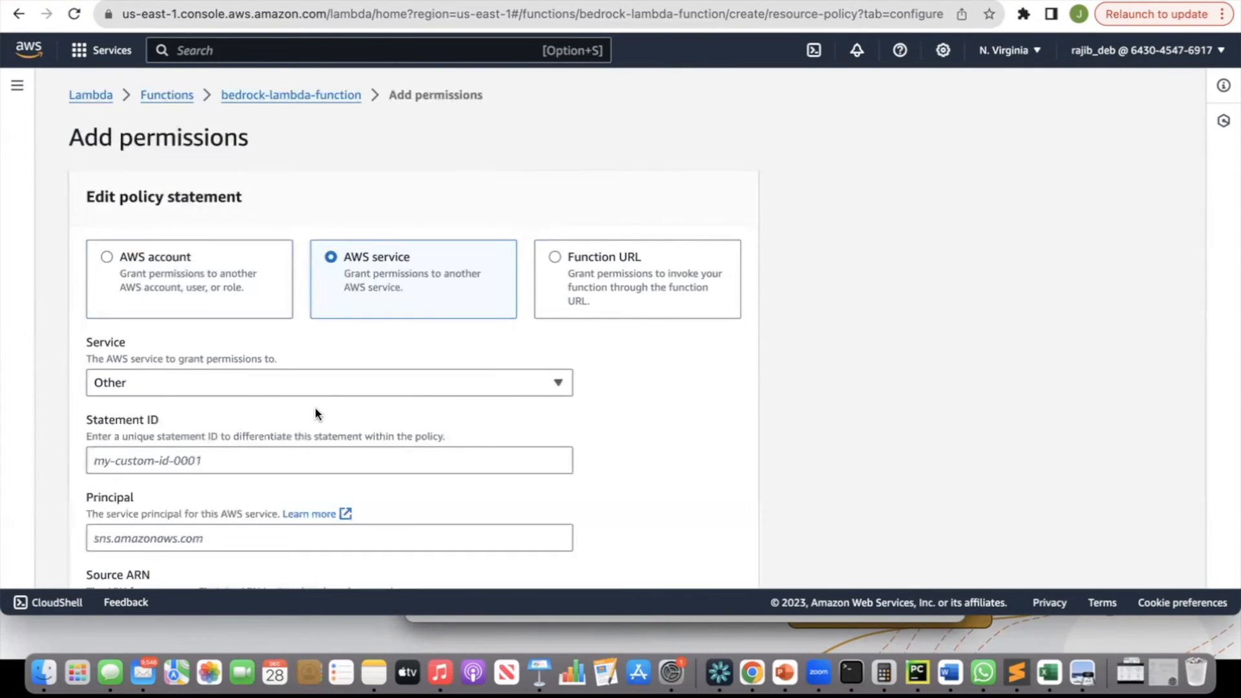
Enter bedrock-agent-invoke-lambda as the permission's statement ID.
left_click(202, 463)
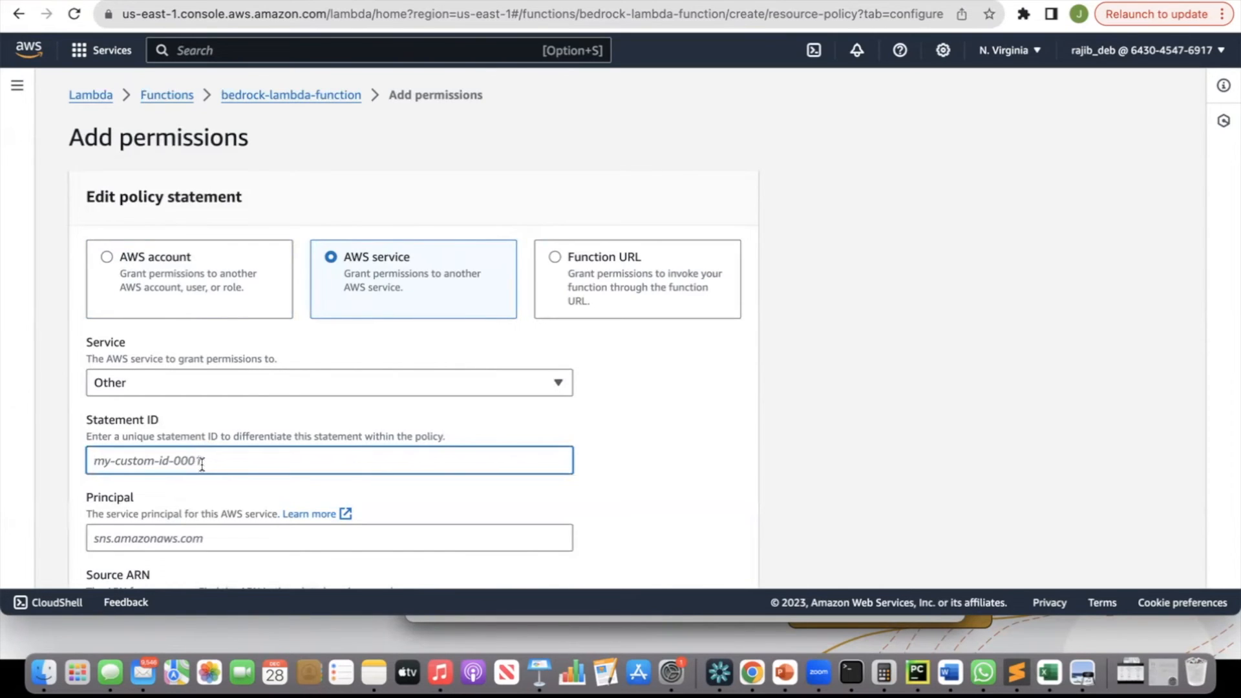
type("bedrock-agent-invoke-lambda")
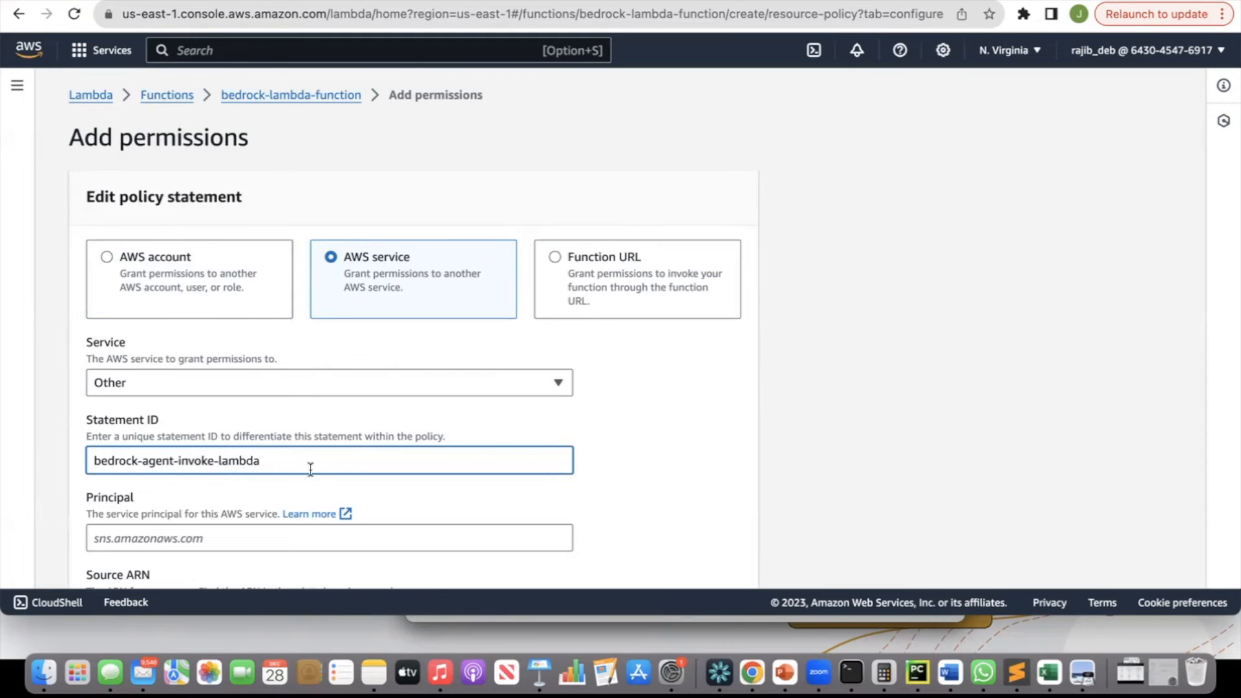
Set the principal to bedrock.amazonaws.com and paste the agent's ARN as the source ARN.
scroll(310, 469, "down", 3)
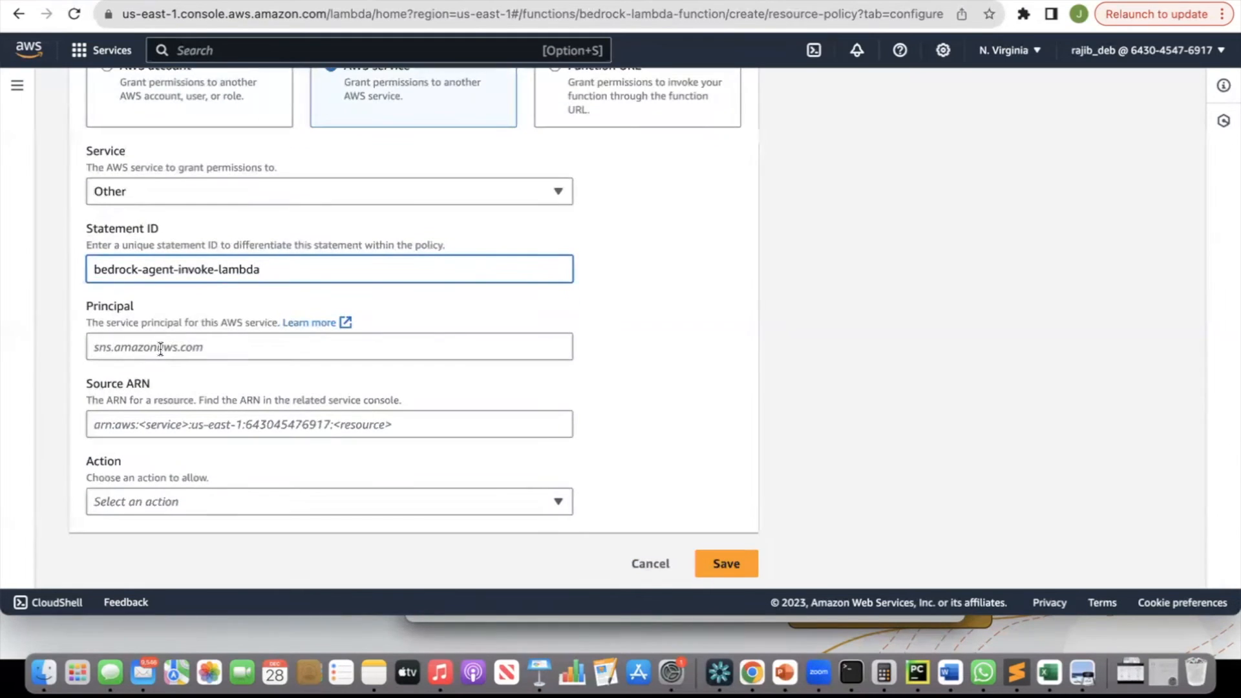
left_click(213, 347)
type("bedroc")
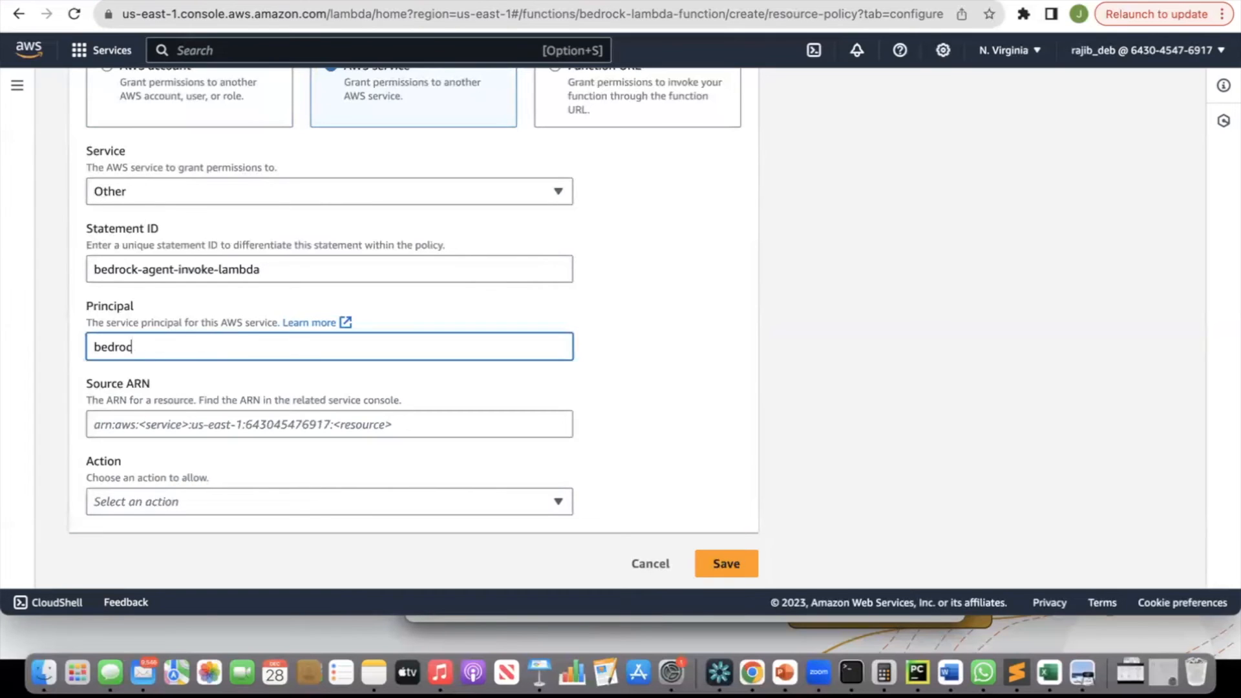
type("k.amazonaws.com")
left_click(232, 426)
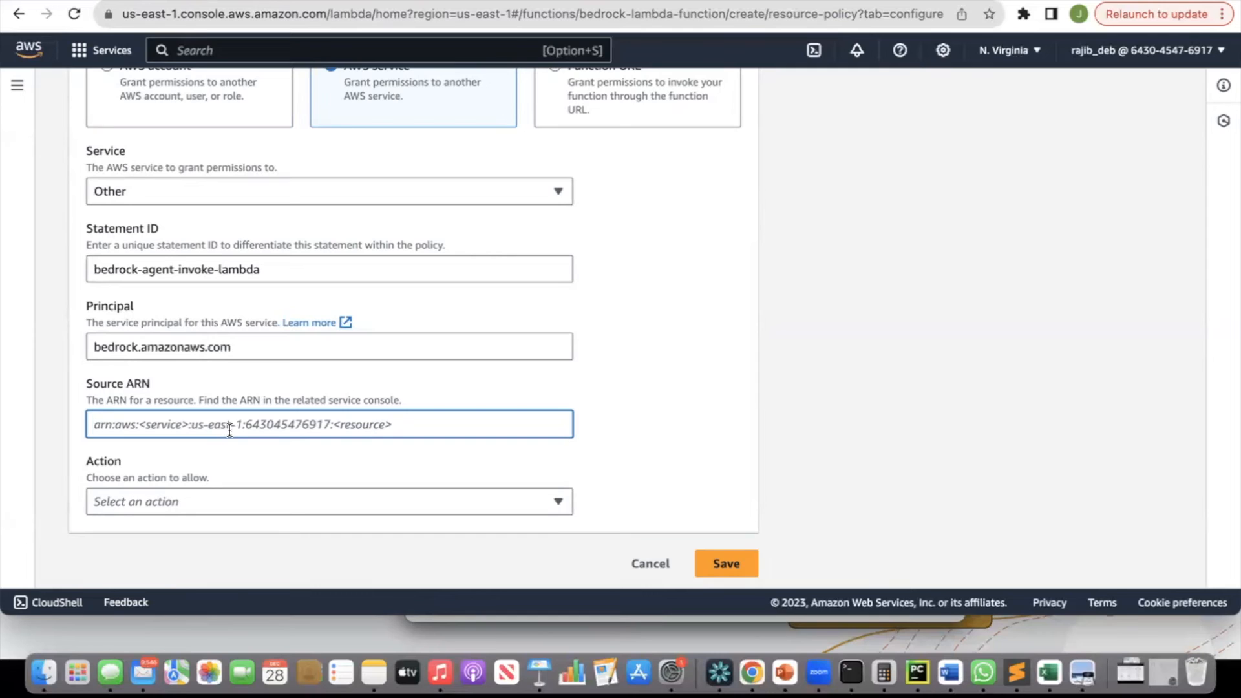
key("super+v")
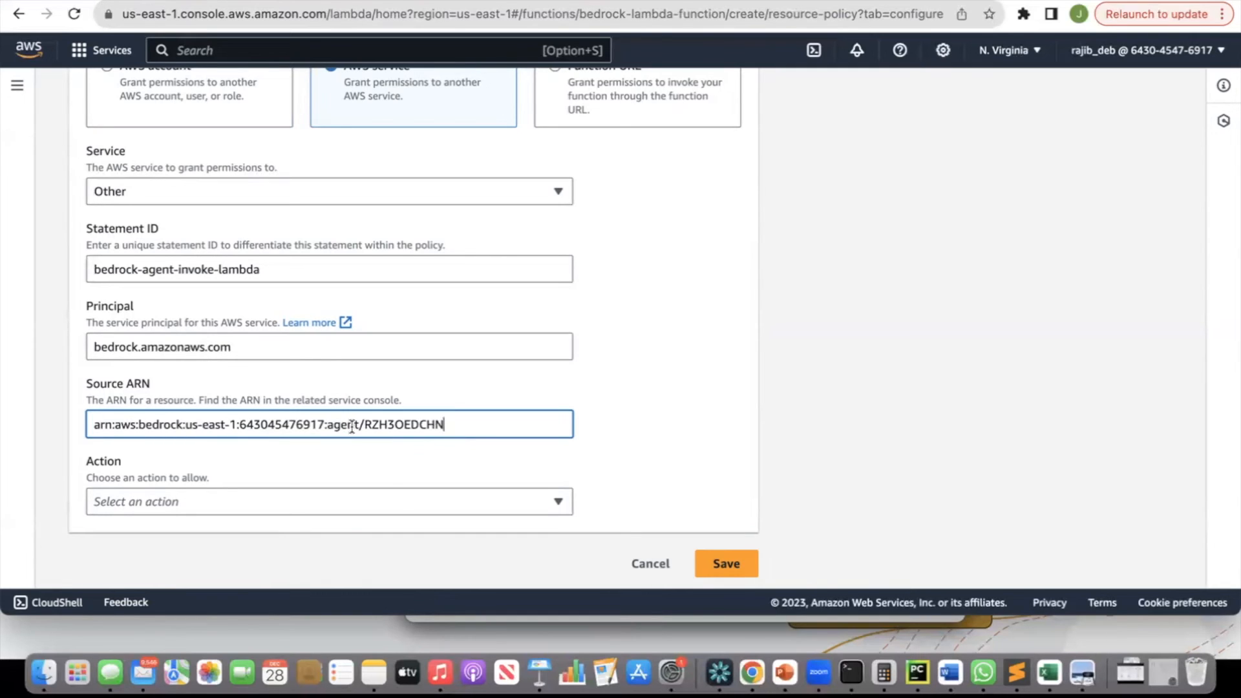
Choose lambda:InvokeFunction as the allowed action and try to save the permission.
left_click(377, 503)
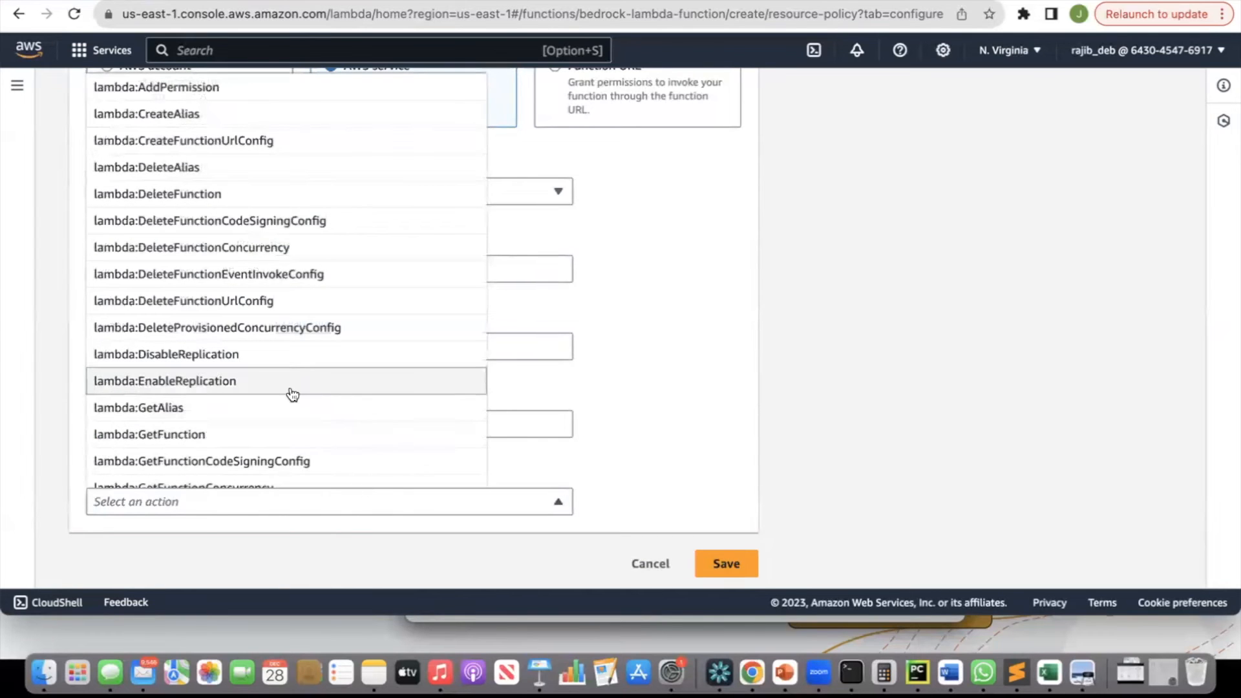
scroll(292, 395, "down", 5)
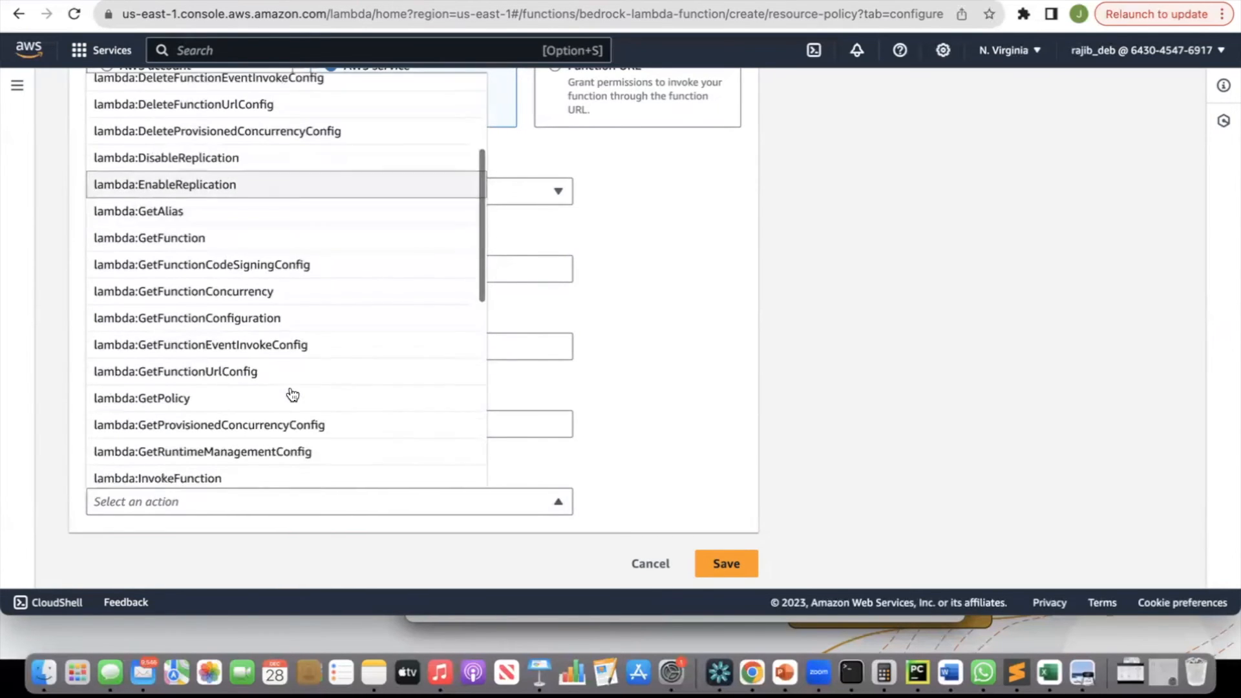
left_click(202, 407)
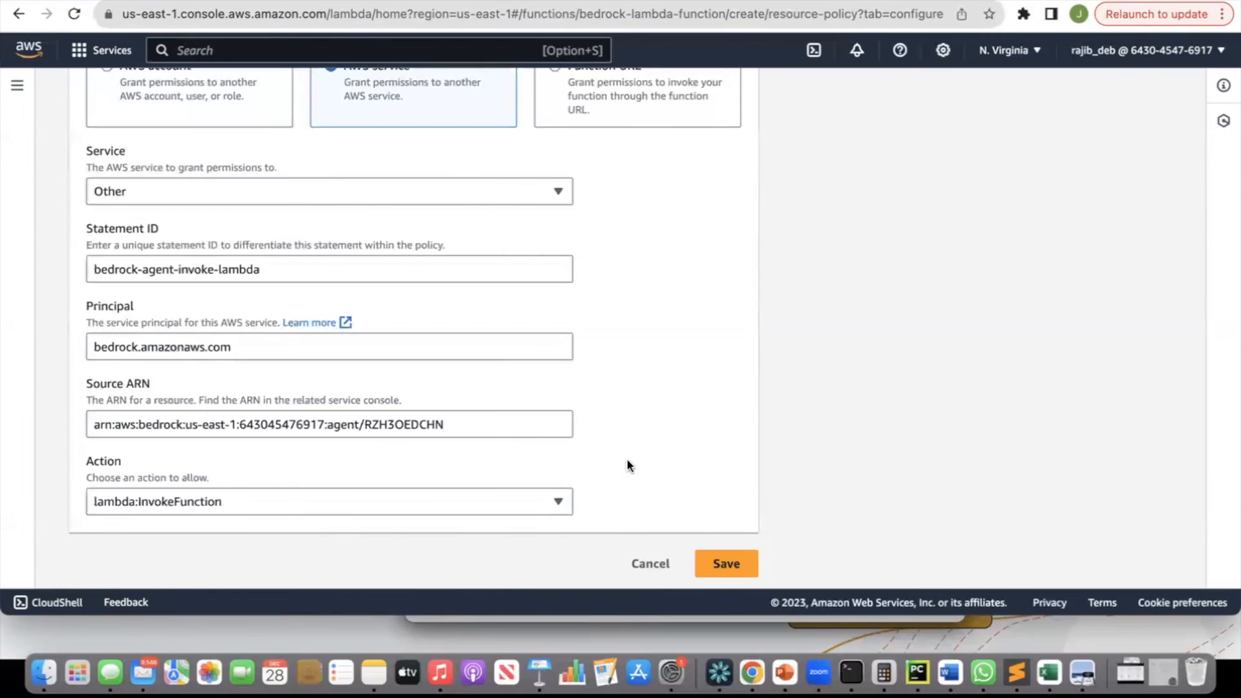
left_click(737, 560)
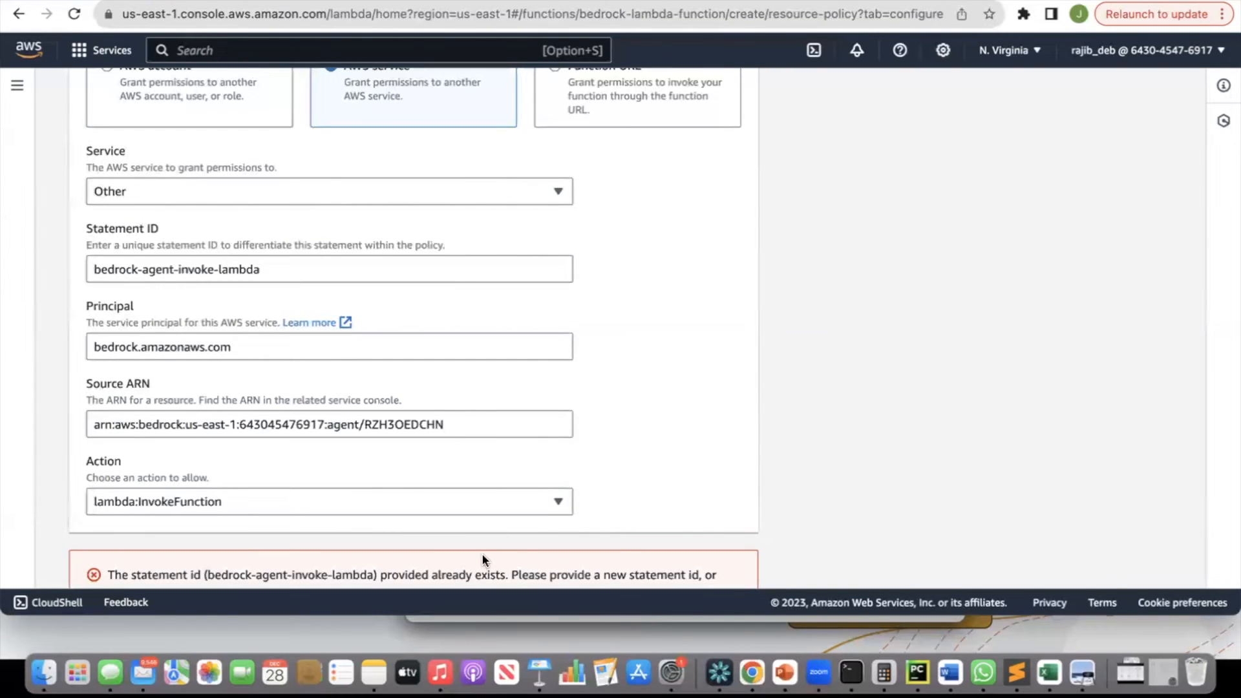
Change the statement ID to bedrock-agent-invoke-lambda-01, save the permission and review the resource-based policy statements.
left_click(264, 271)
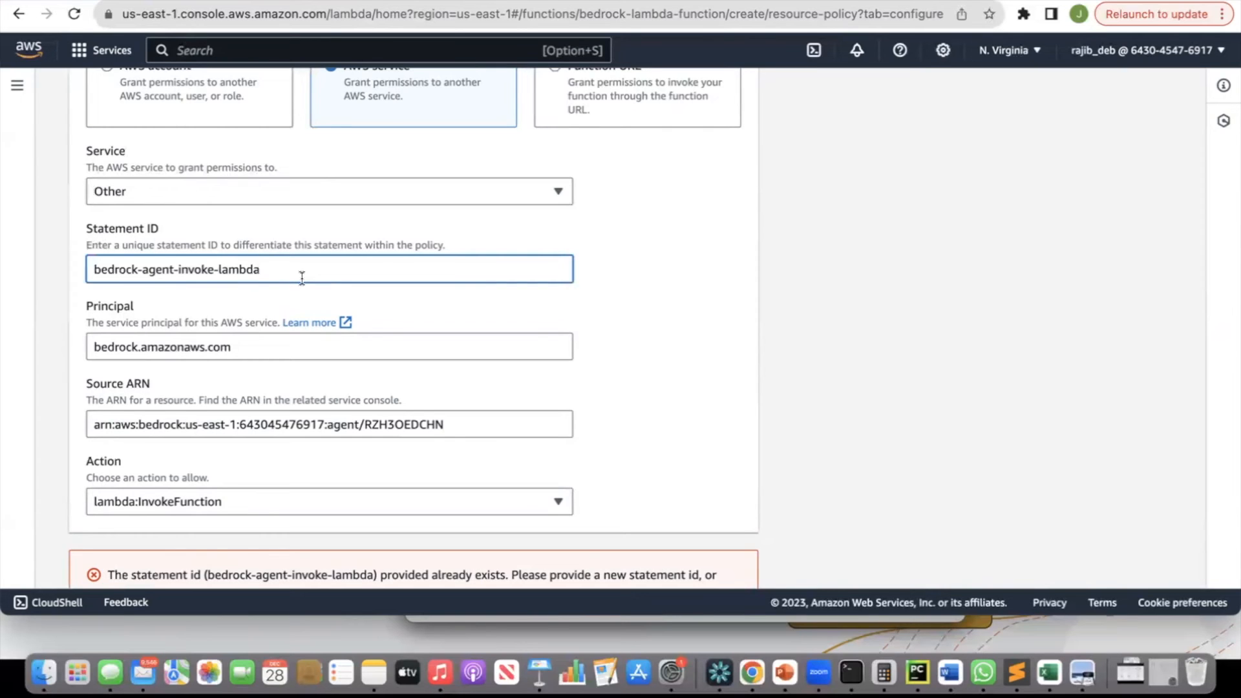
type("-01")
scroll(693, 315, "down", 2)
left_click(719, 560)
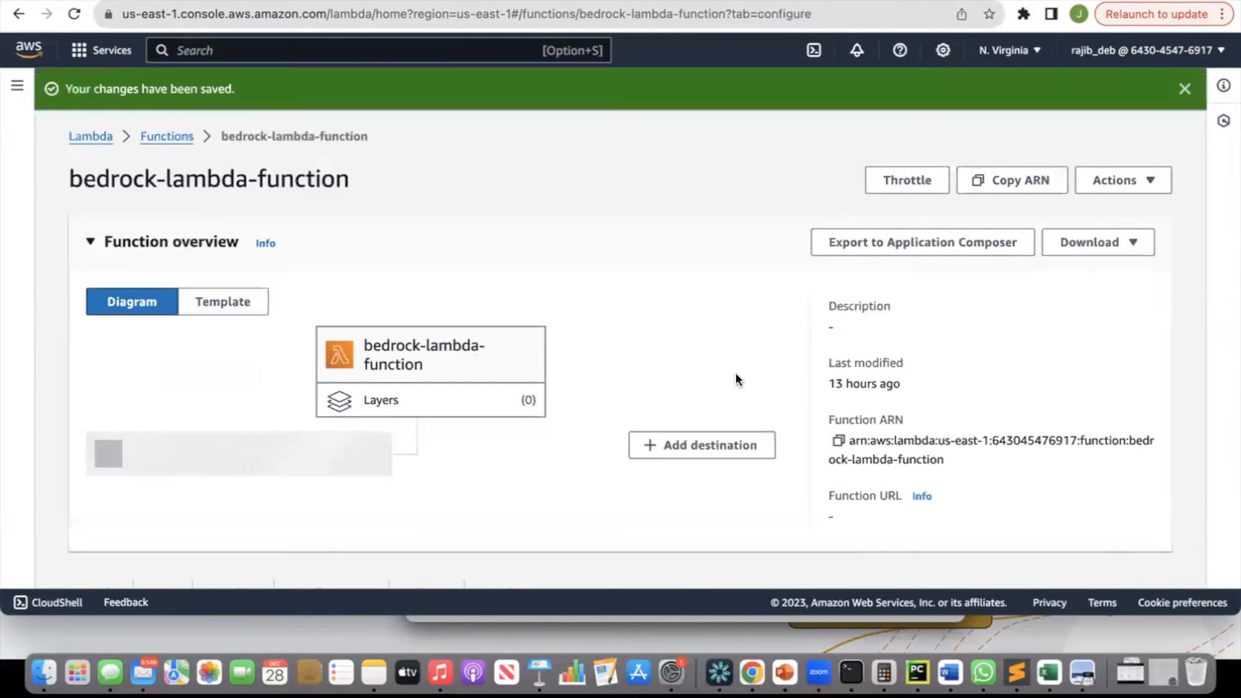
scroll(737, 380, "down", 8)
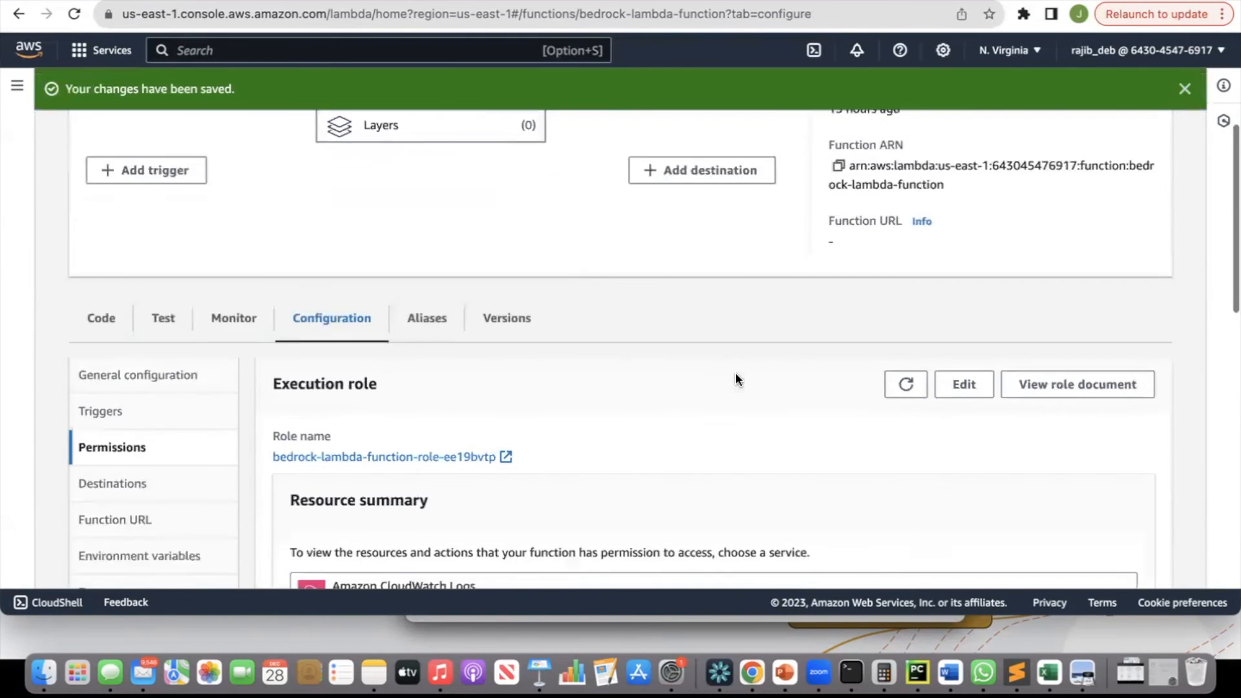
scroll(736, 379, "down", 9)
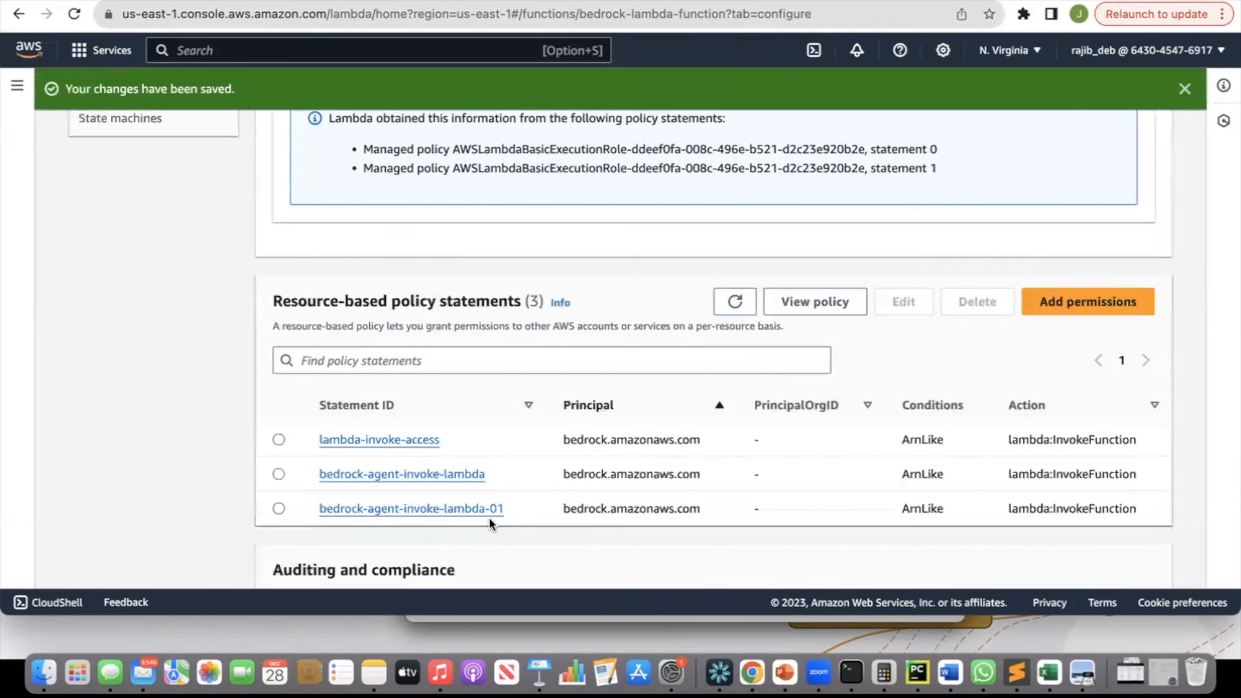
scroll(589, 475, "up", 11)
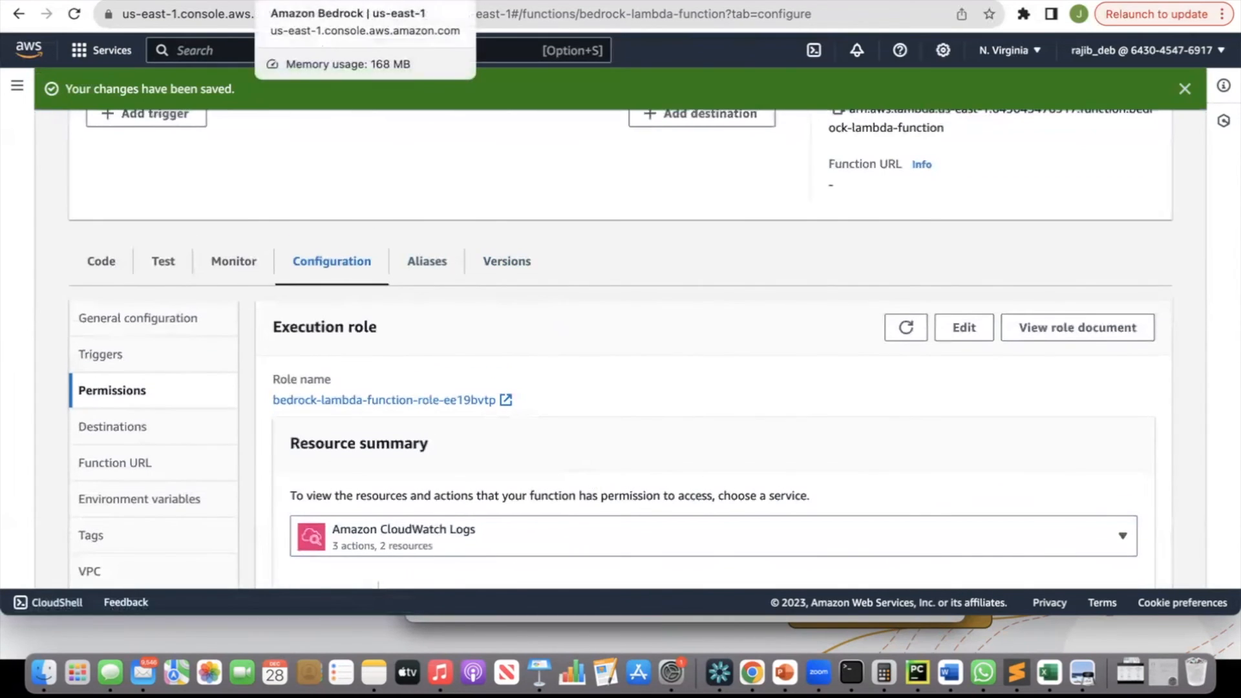
Return to the bedrock-agent-ag-01 agent and ask the test chat "What is the temperature of fremont?".
left_click(303, 2)
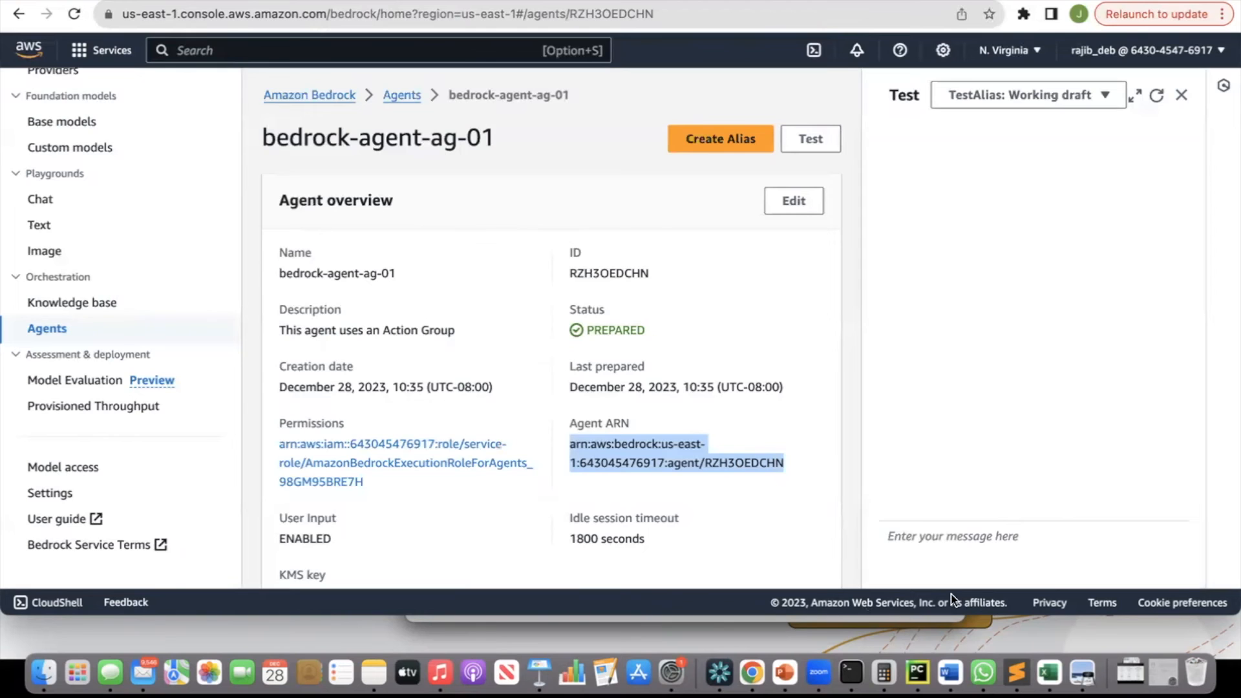
left_click(926, 542)
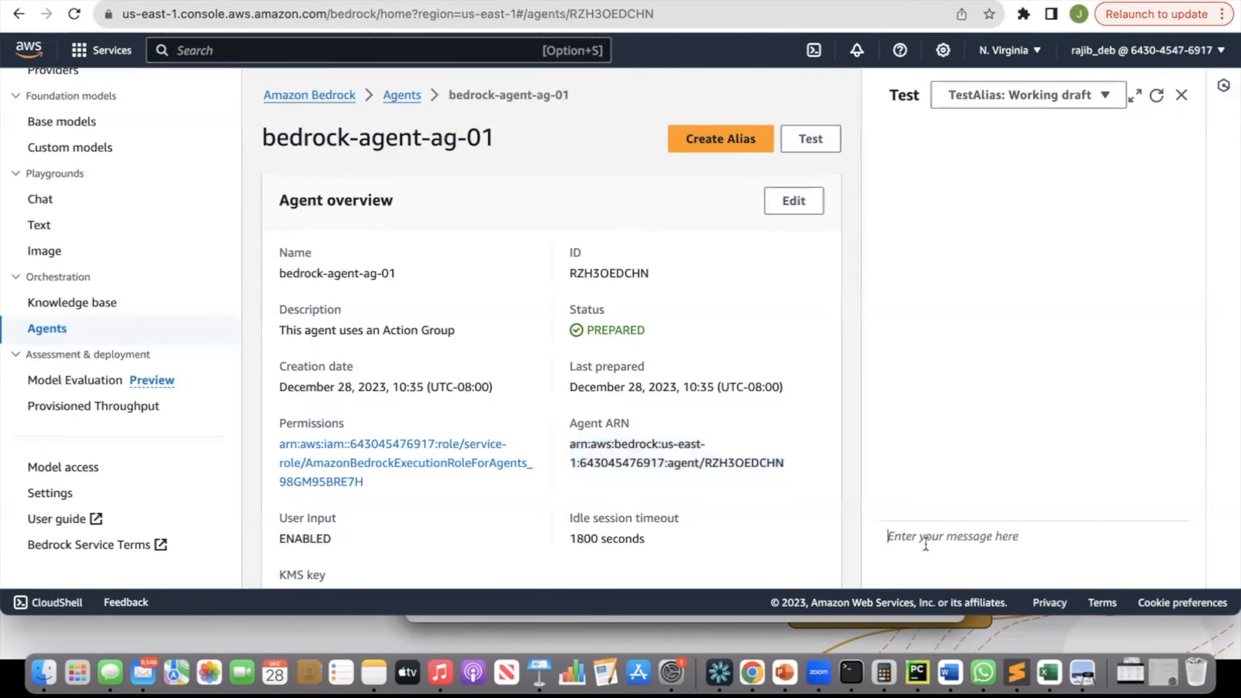
type("What is thje")
key("BackSpace")
key("BackSpace")
type("e temperature of fremont?")
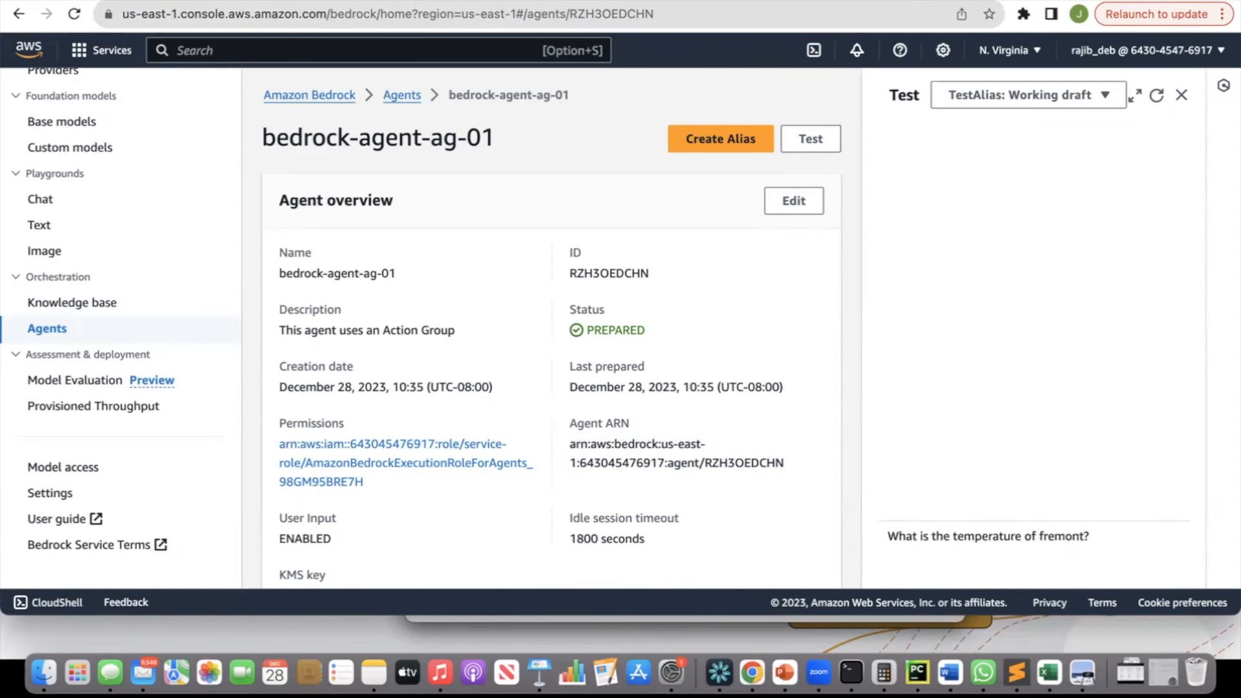
key("Return")
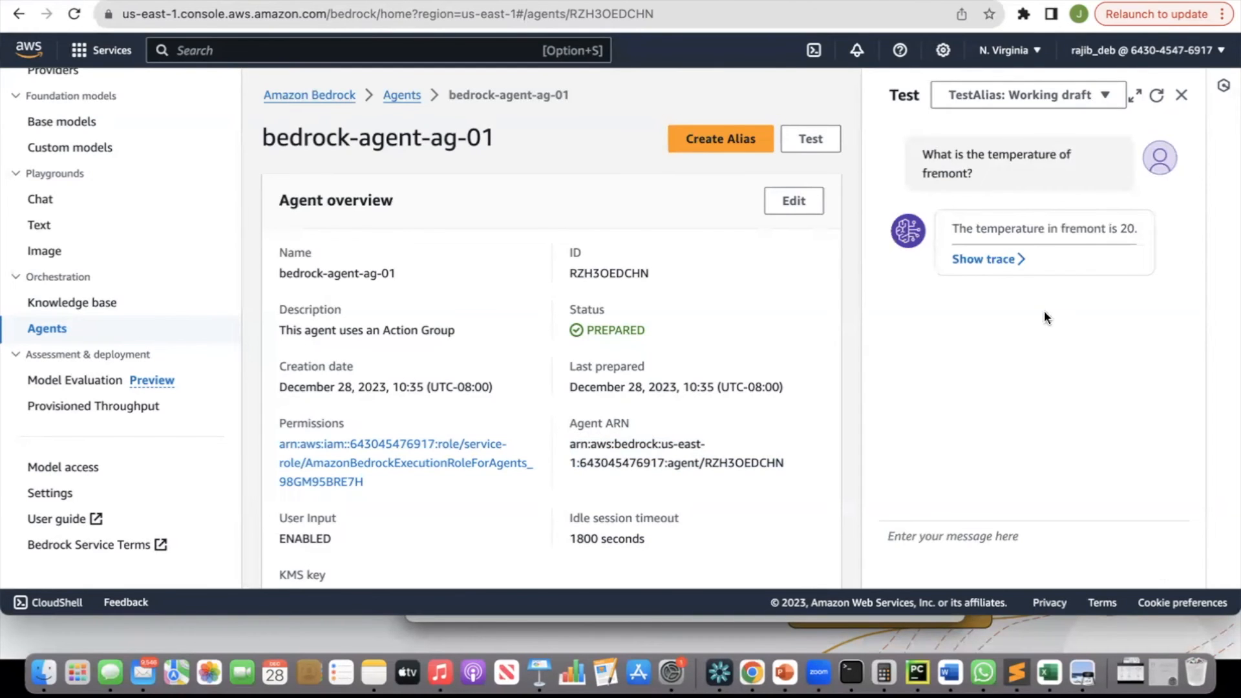
Open the response's trace and examine the pre-processing Step 0 details.
left_click(1006, 259)
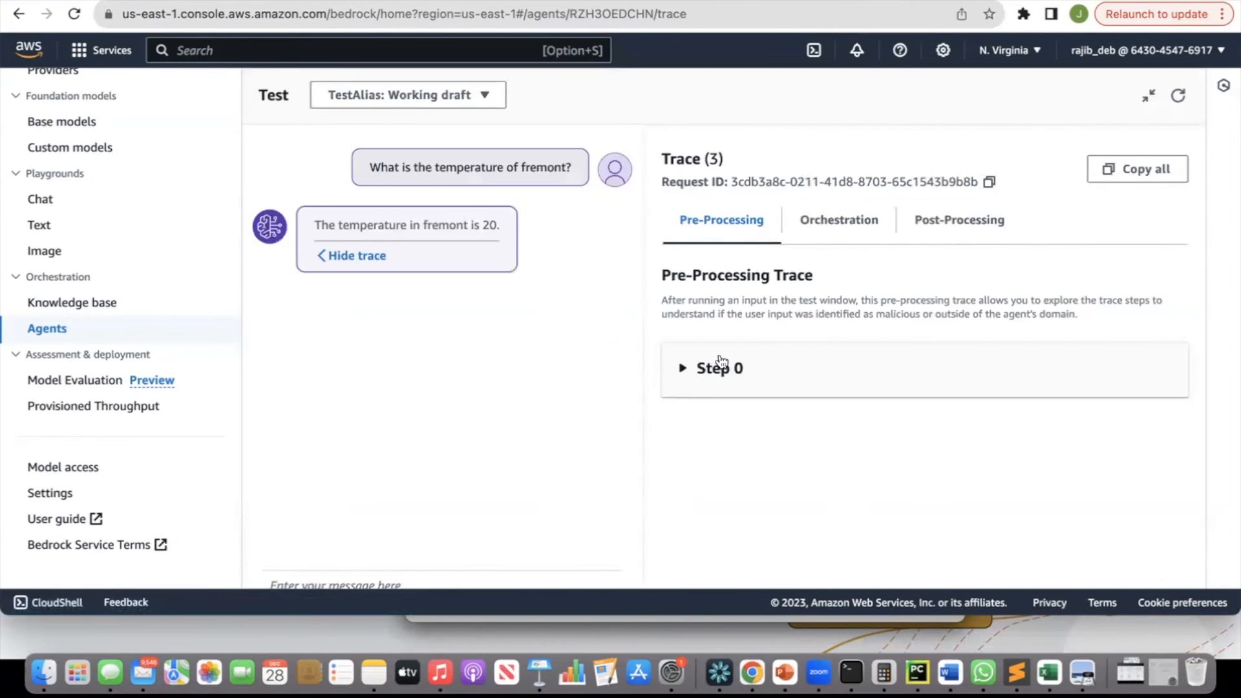
left_click(682, 374)
scroll(801, 445, "down", 3)
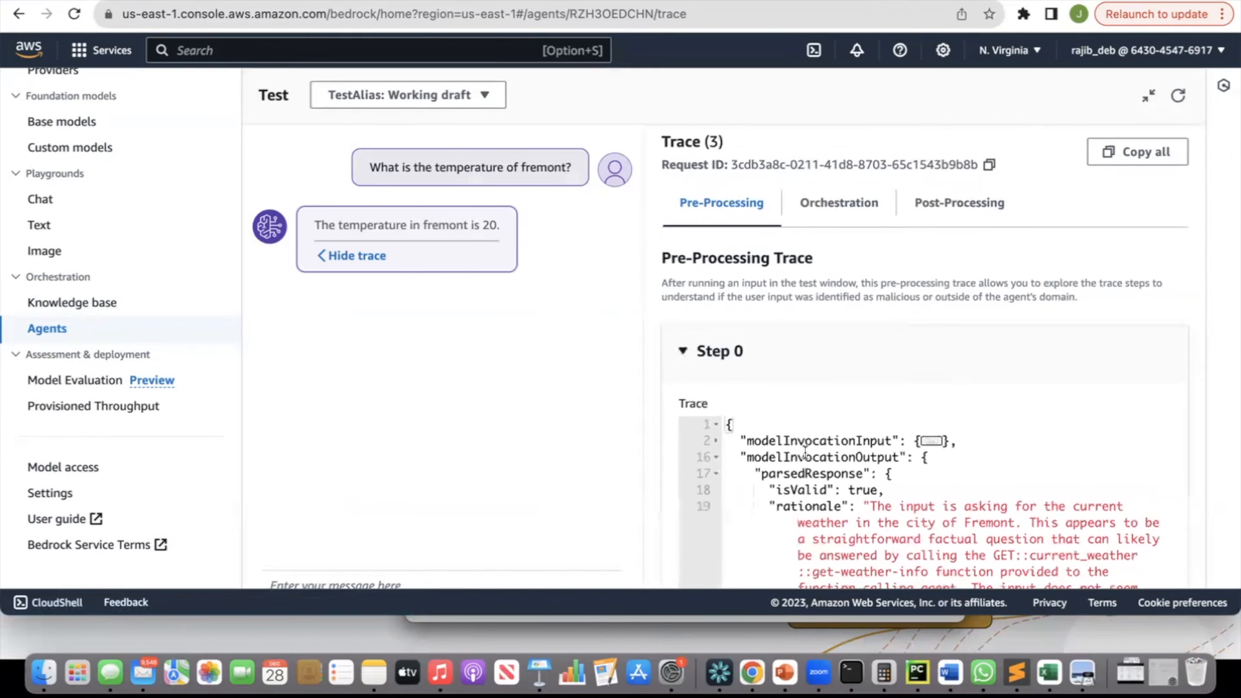
scroll(804, 451, "down", 1)
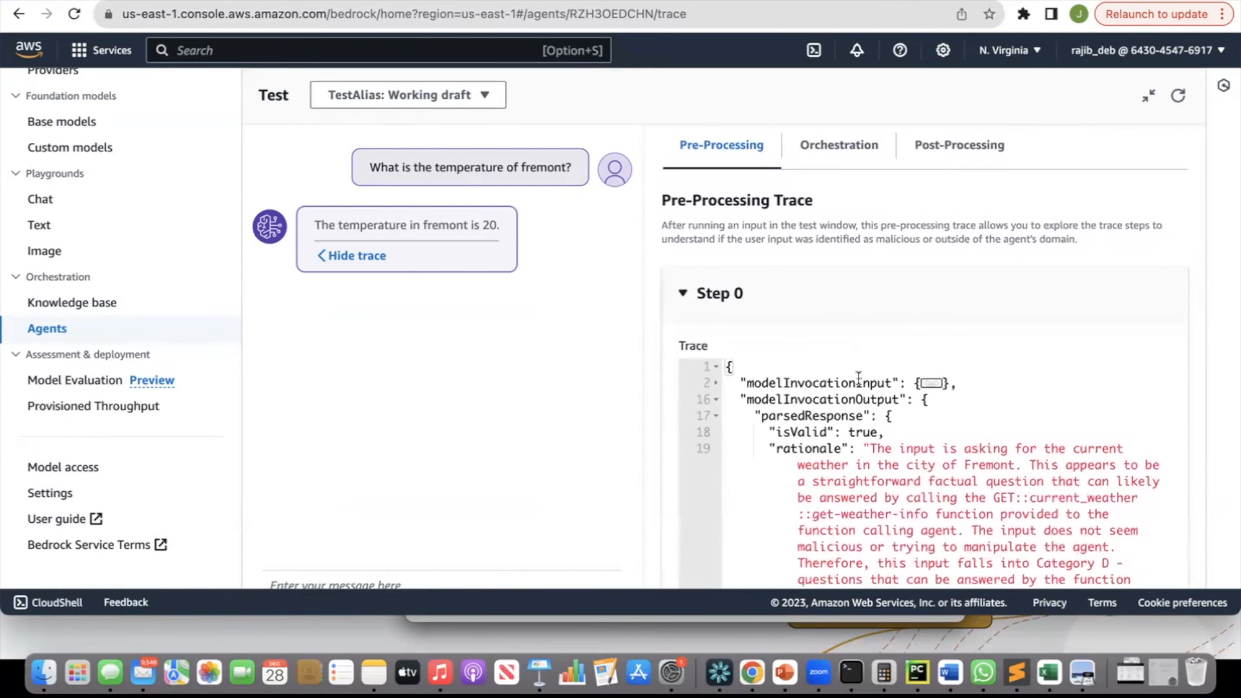
scroll(858, 378, "down", 1)
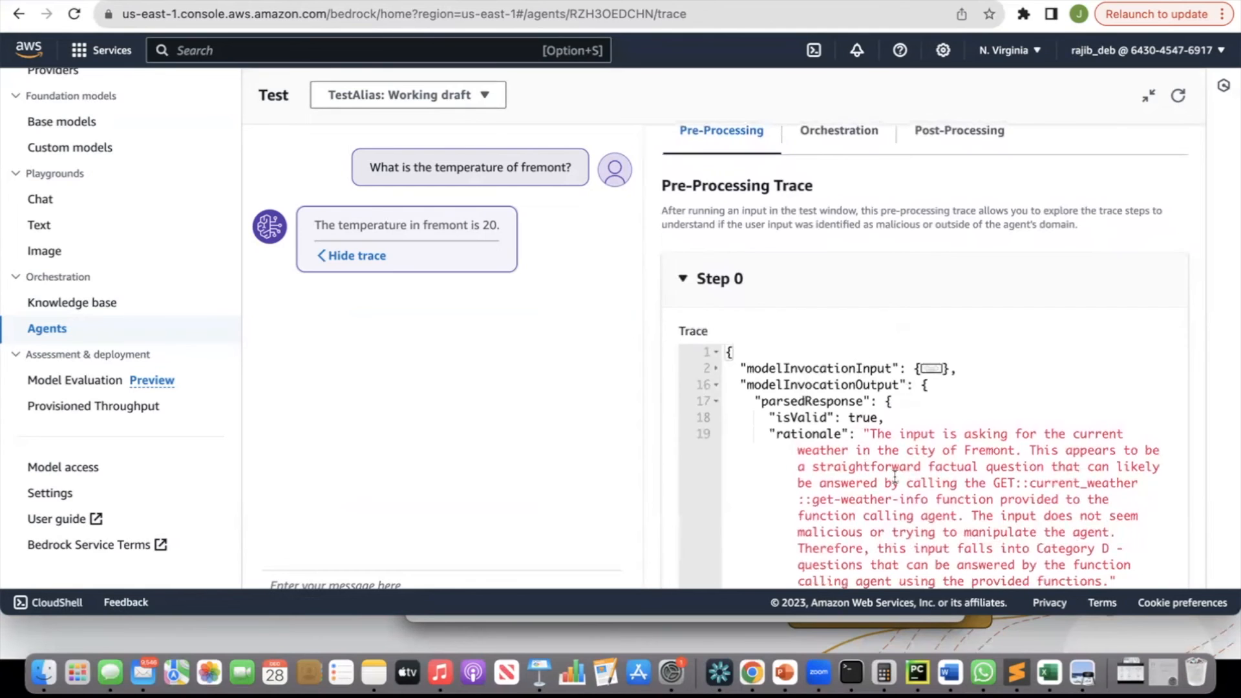
scroll(866, 362, "up", 2)
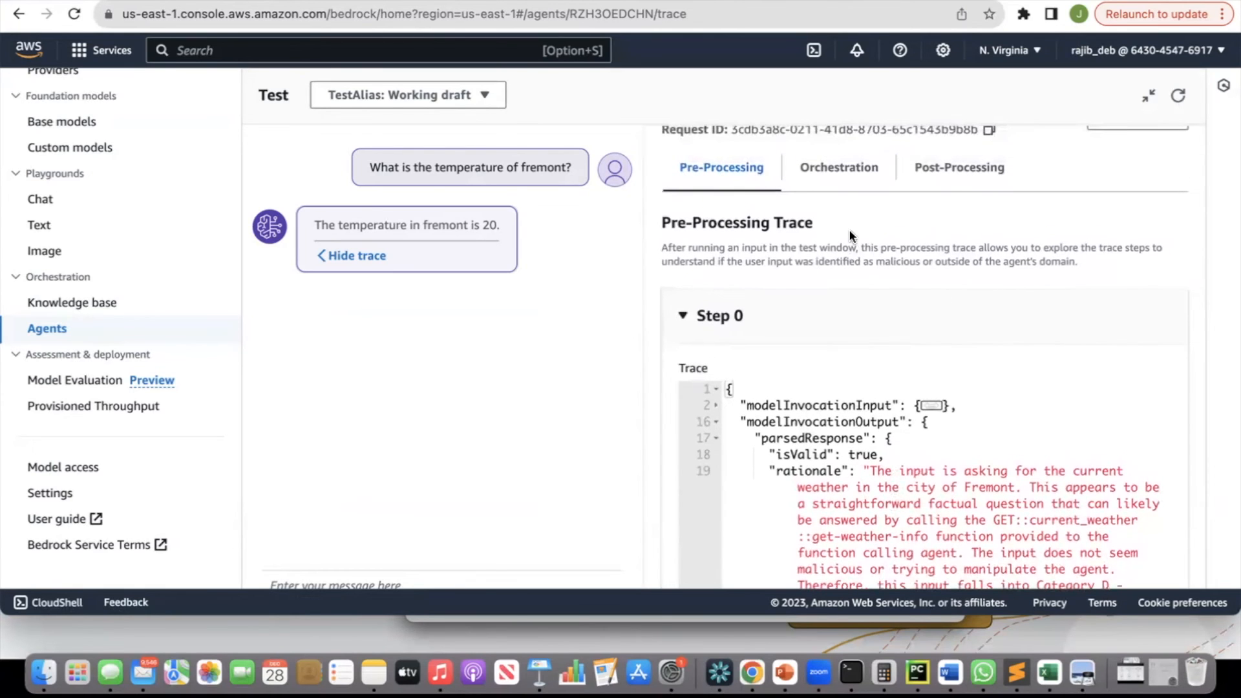
Examine the orchestration trace's Step 1, including the action group invocation input.
left_click(841, 168)
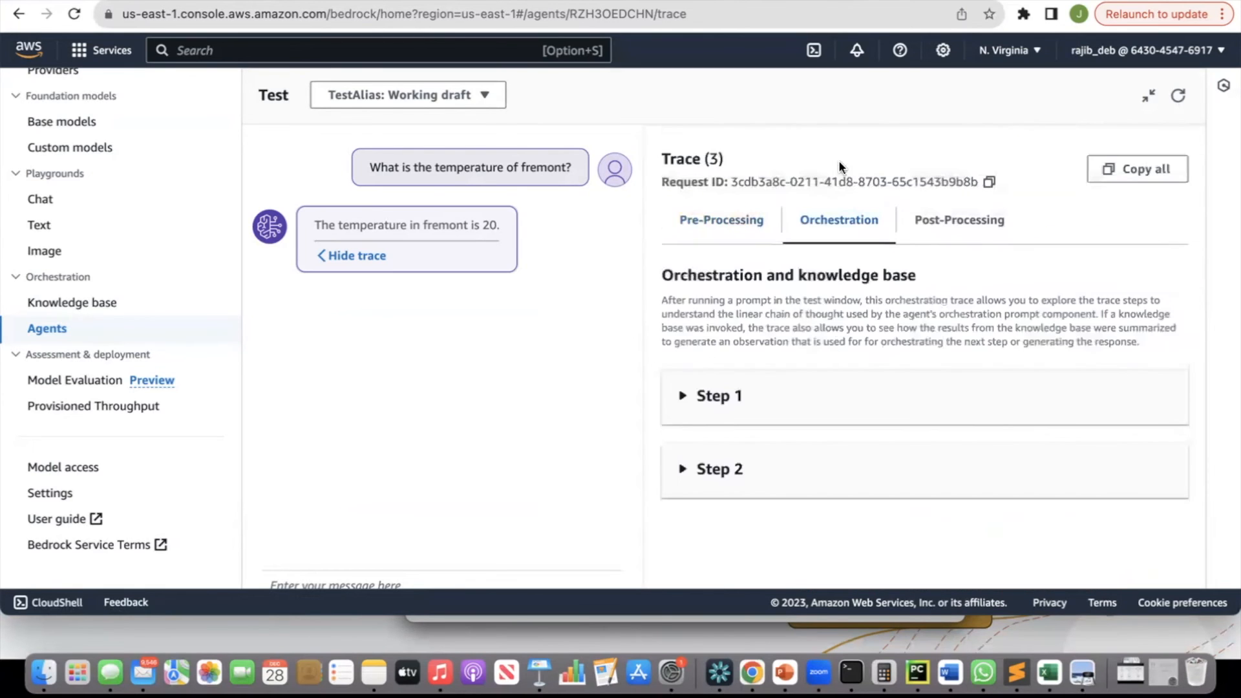
left_click(687, 397)
scroll(789, 429, "down", 8)
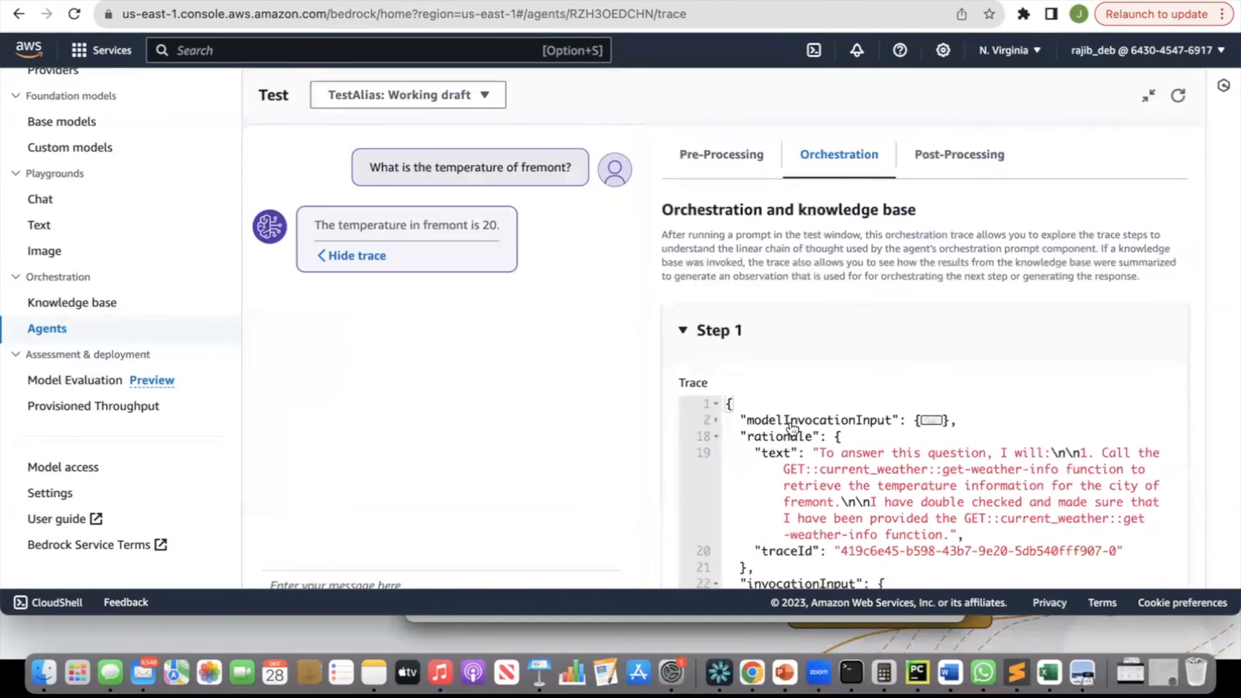
scroll(790, 427, "down", 5)
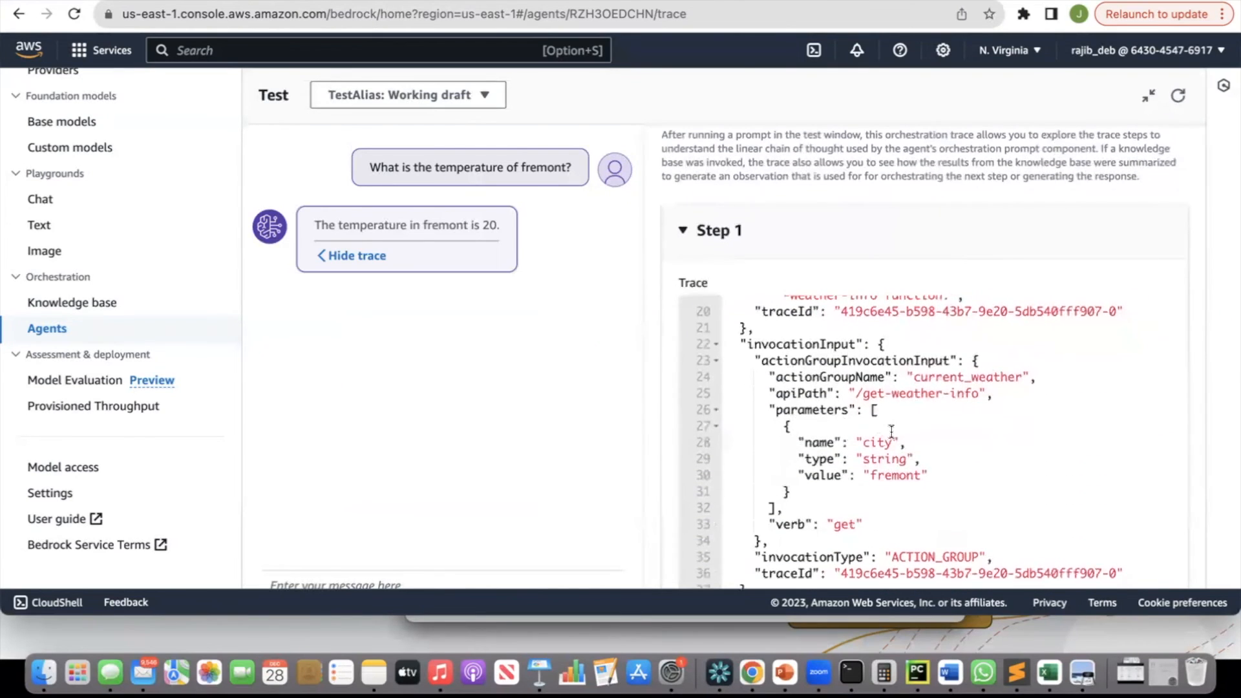
Examine the orchestration Step 1 invocation input and observation, then expand Step 2 of the trace.
left_click_drag(863, 394, 971, 391)
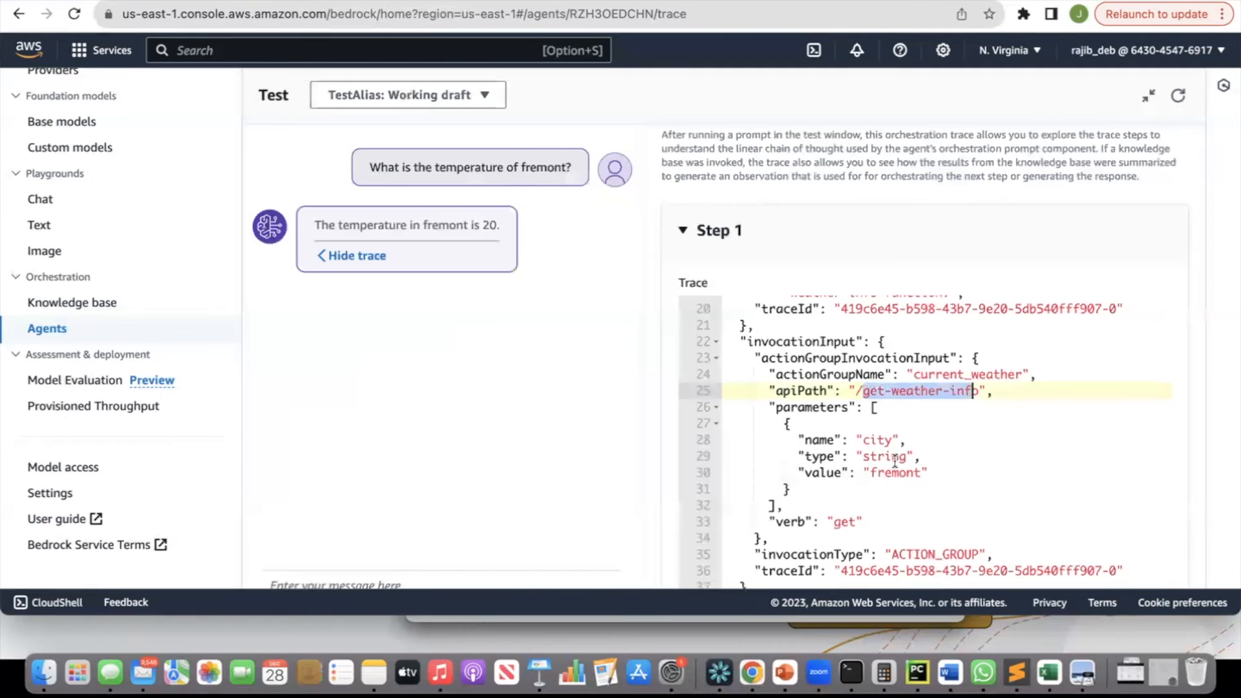
scroll(895, 460, "down", 3)
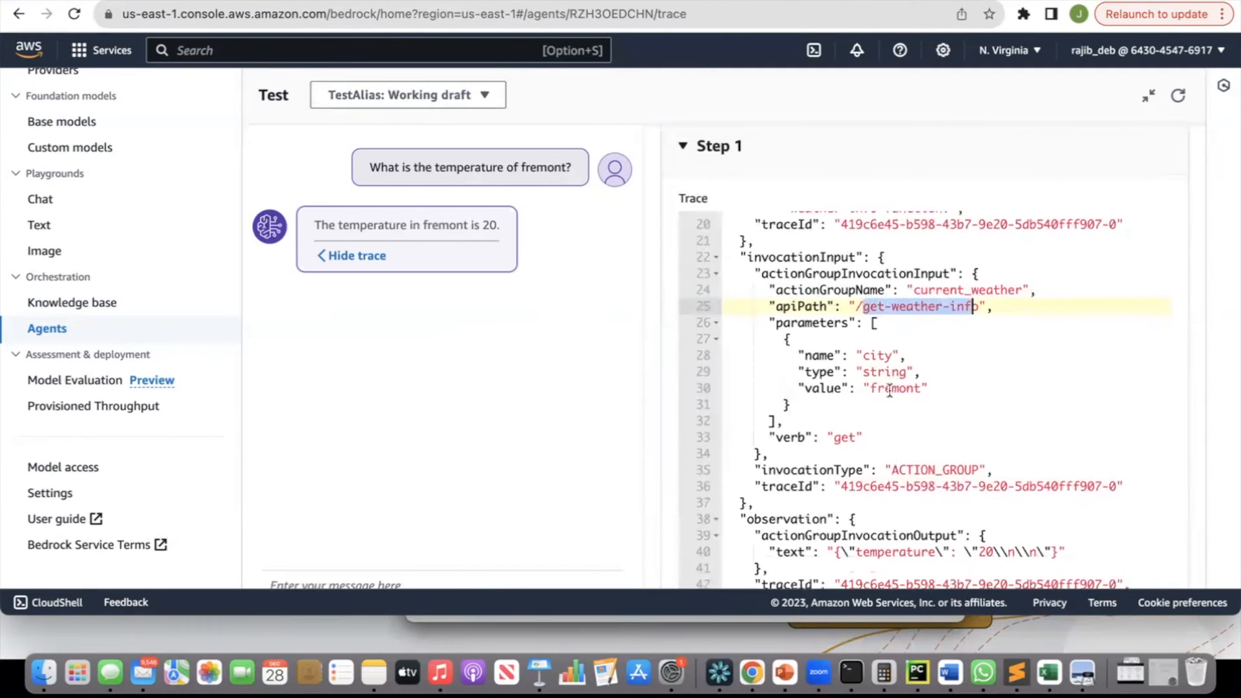
scroll(892, 393, "down", 2)
left_click(842, 366)
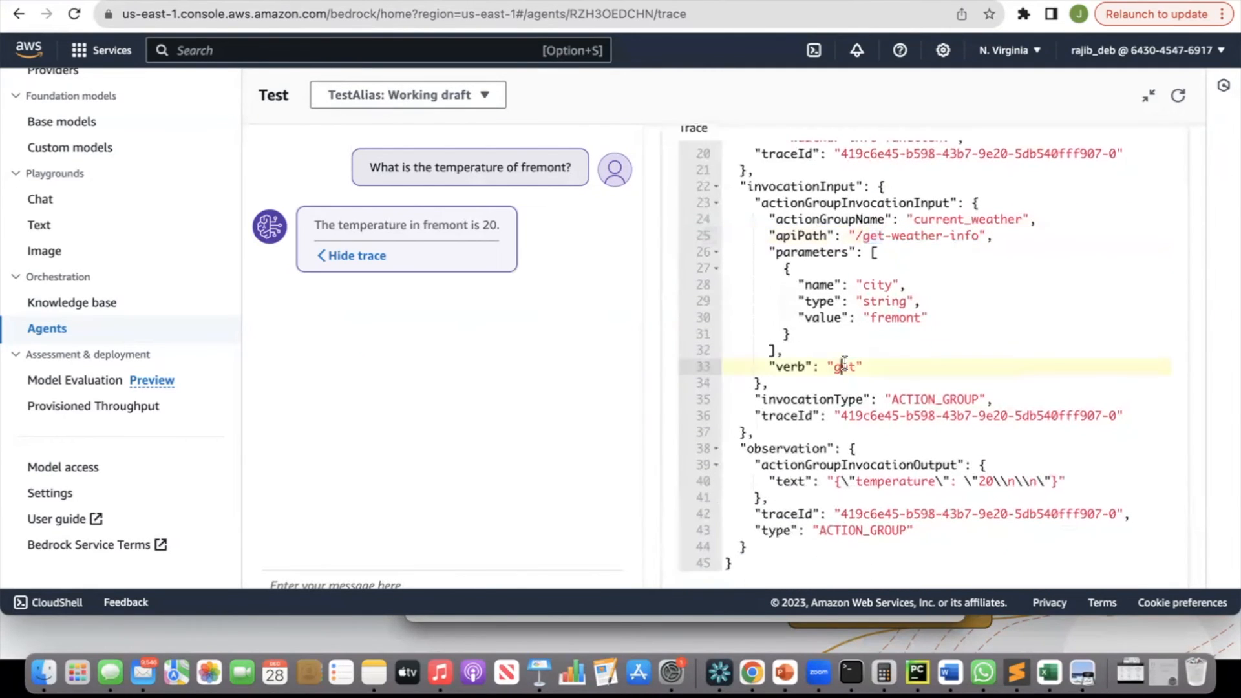
scroll(880, 406, "down", 2)
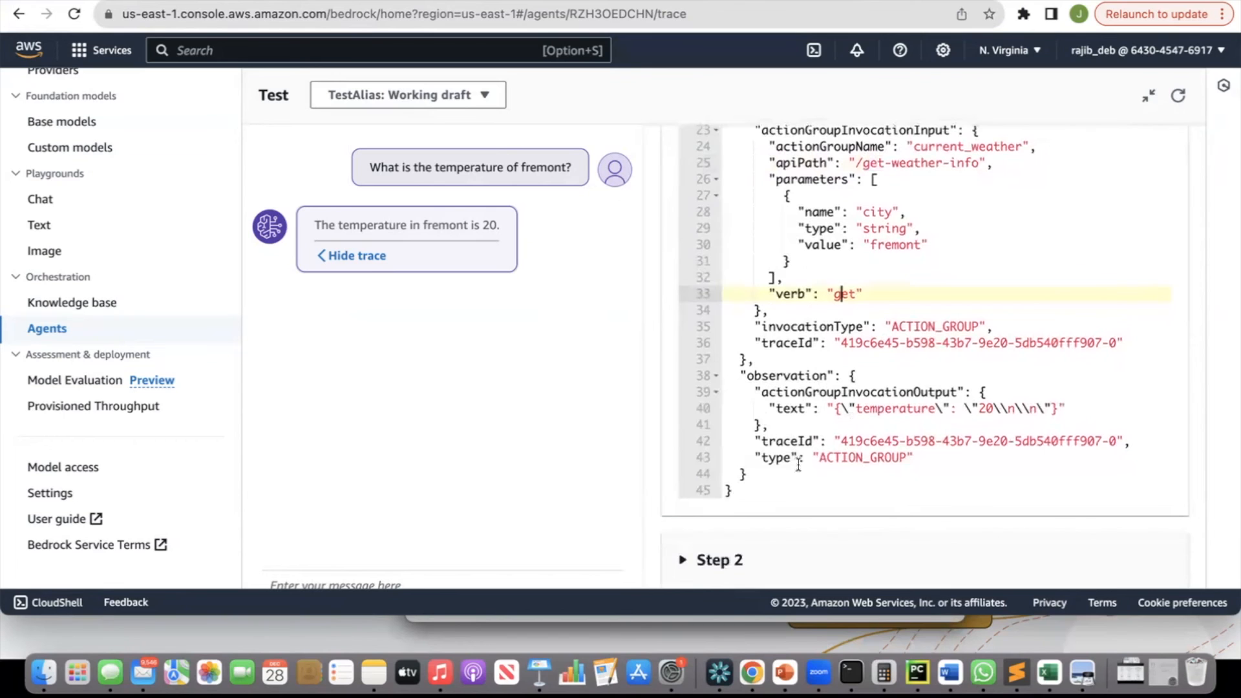
left_click(684, 561)
scroll(832, 523, "down", 5)
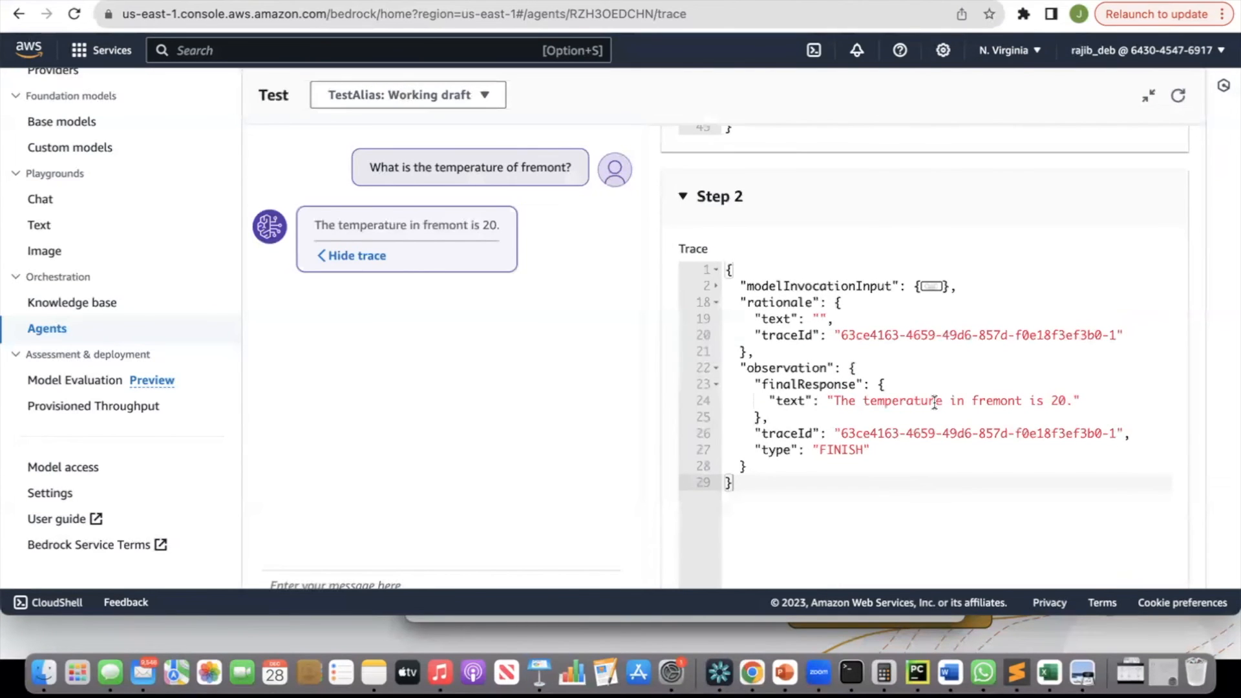
Review the post-processing tab and the Step 2 final response, then exit the expanded trace view.
scroll(934, 402, "up", 5)
scroll(934, 402, "up", 6)
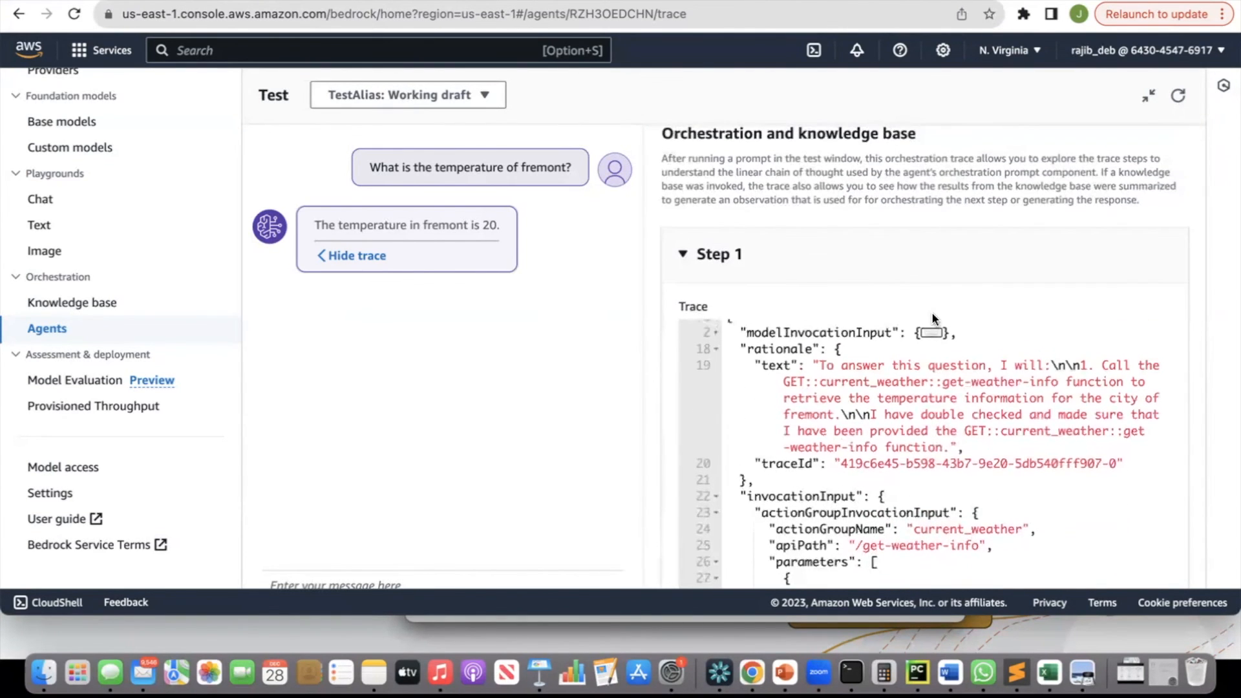
scroll(928, 272, "up", 2)
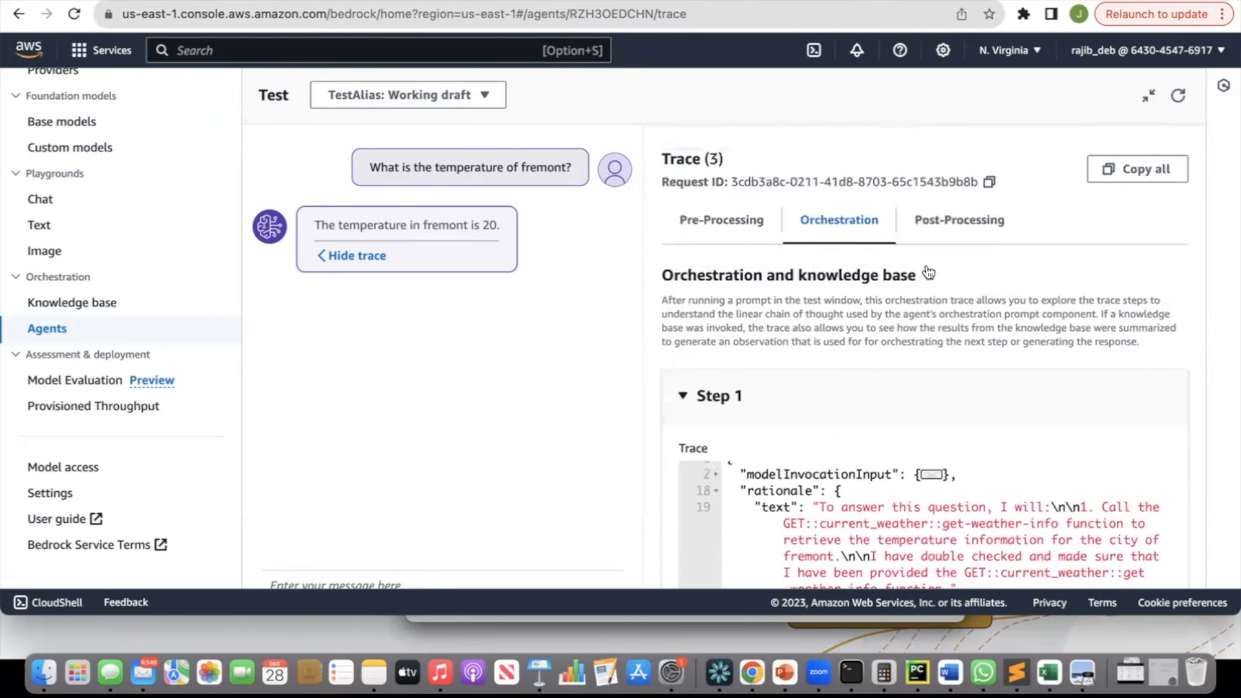
left_click(964, 236)
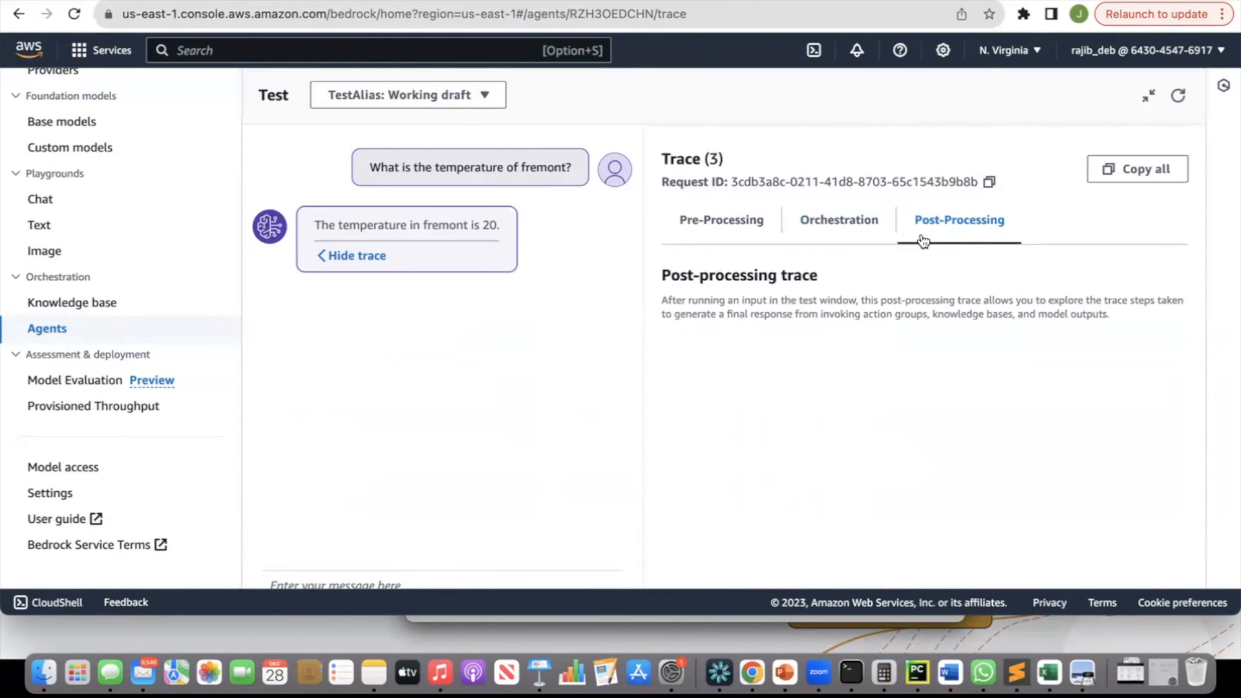
left_click(835, 234)
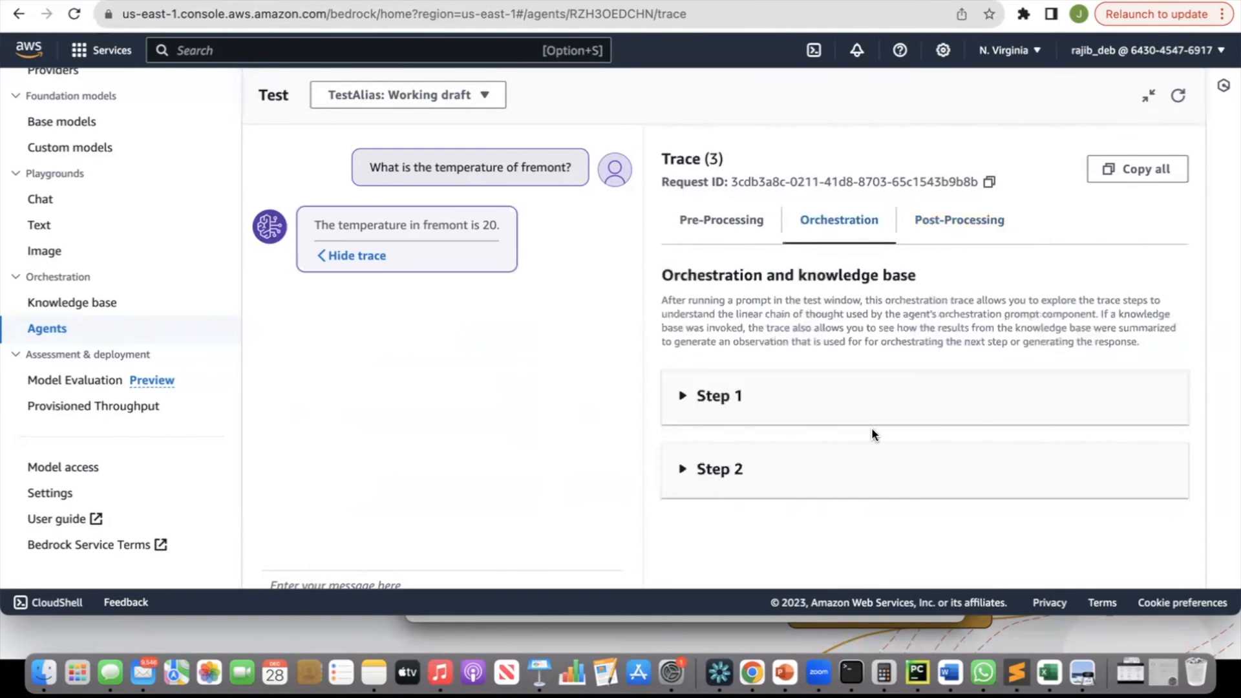
left_click(687, 475)
scroll(853, 474, "down", 6)
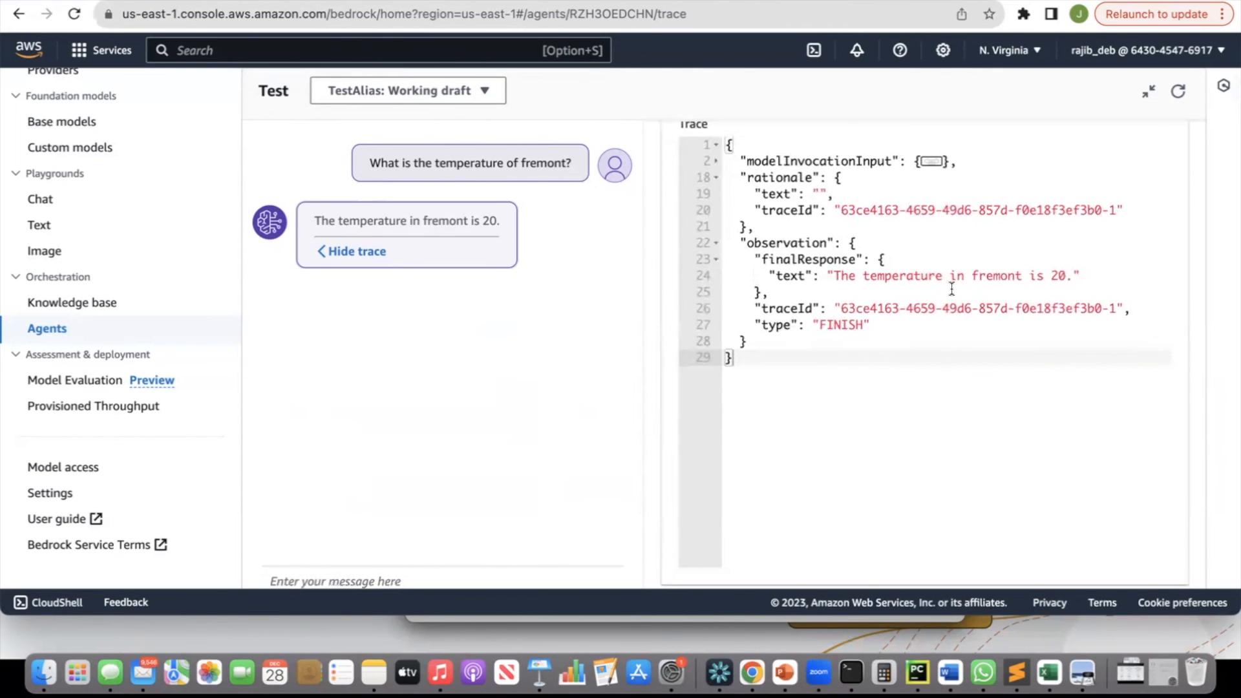
scroll(997, 269, "up", 6)
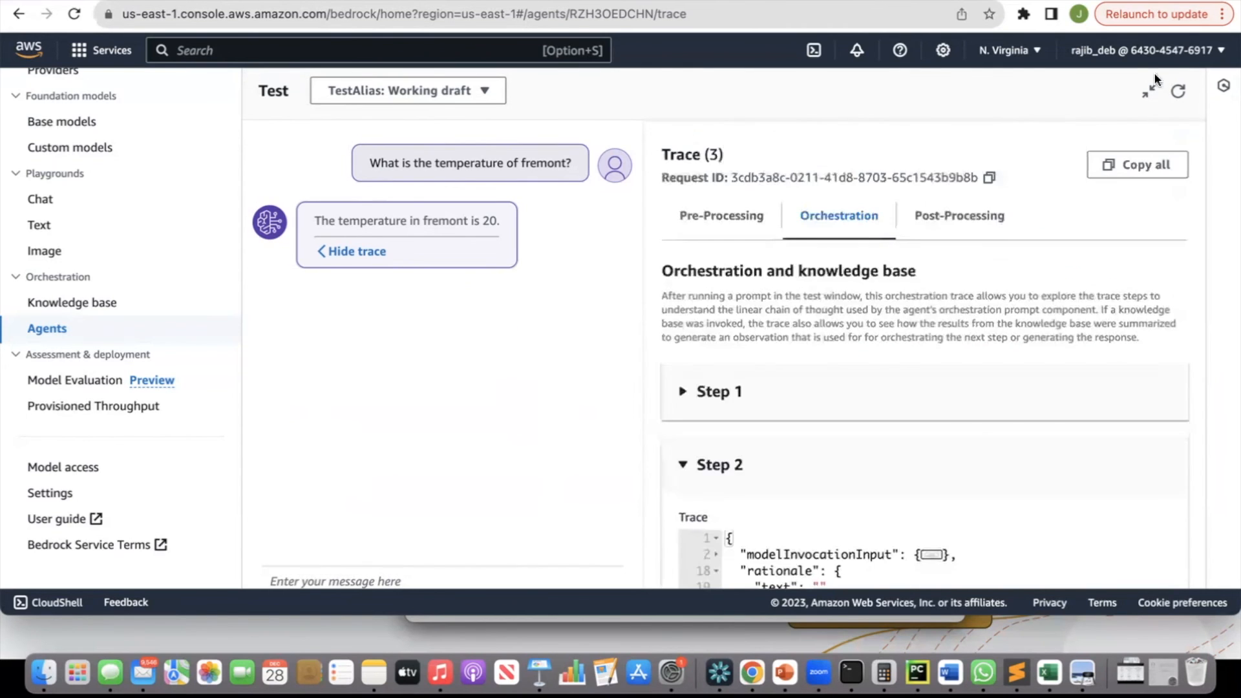
left_click(1150, 90)
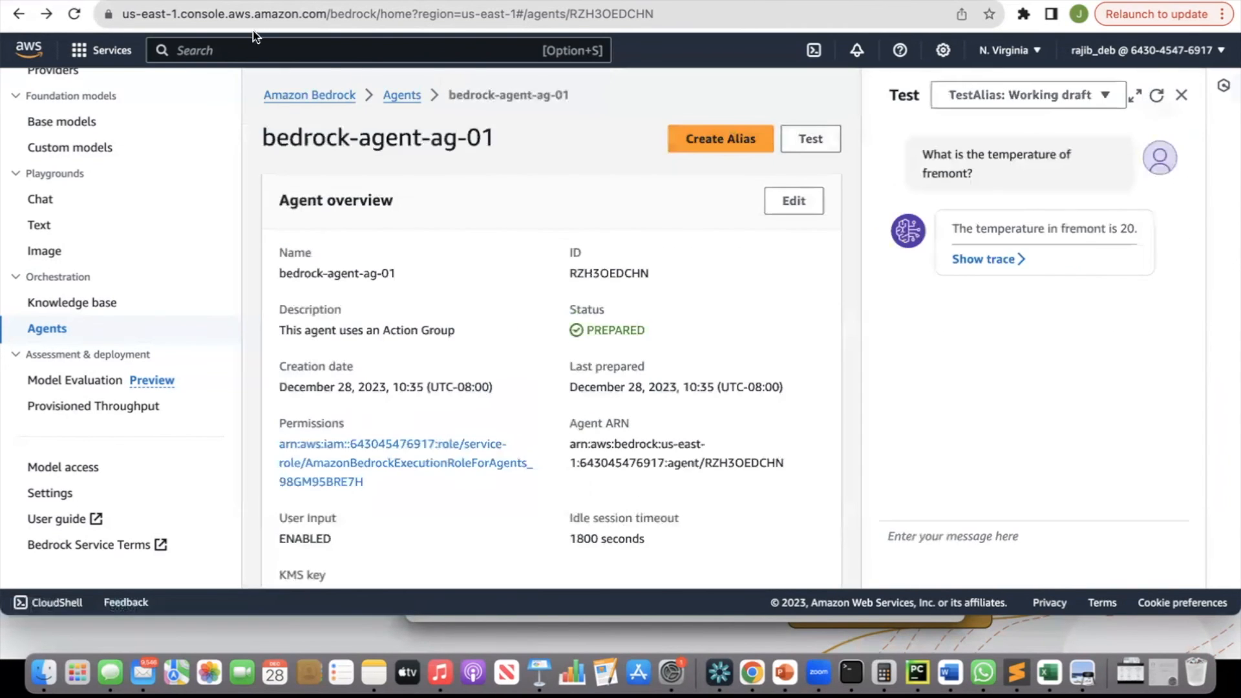
Switch to the bedrock-lambda-function page and open its CloudWatch logs from the Monitor section.
left_click(184, 1)
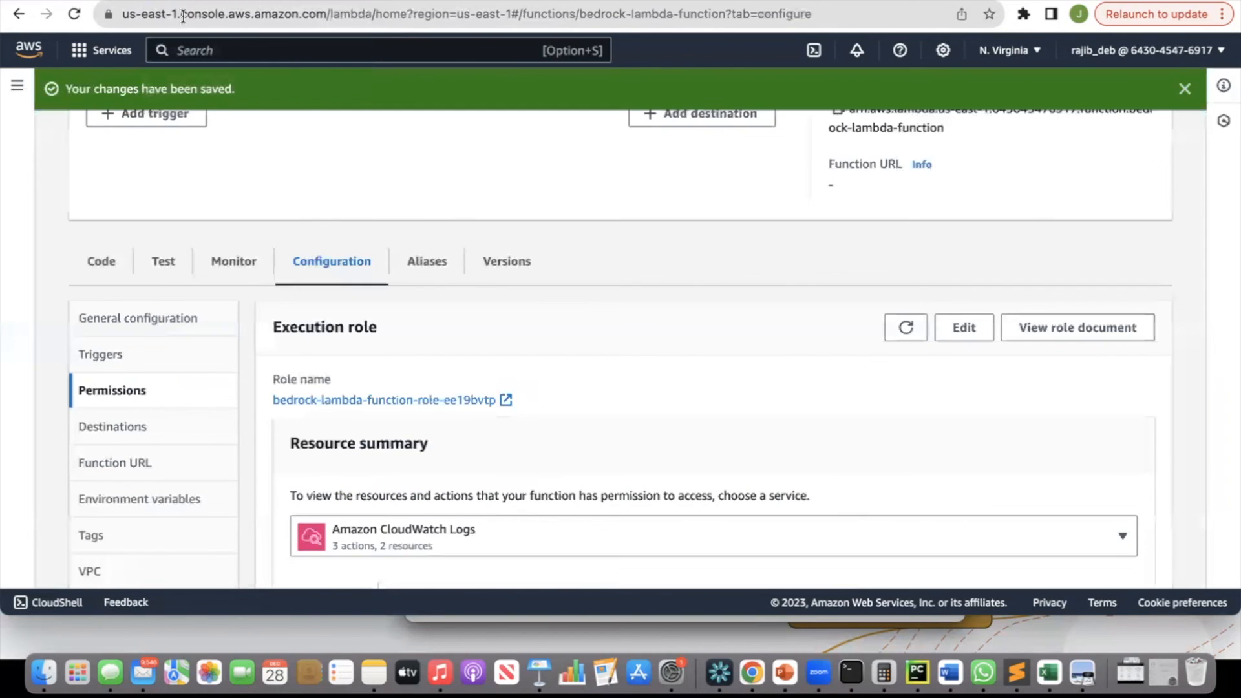
left_click(235, 268)
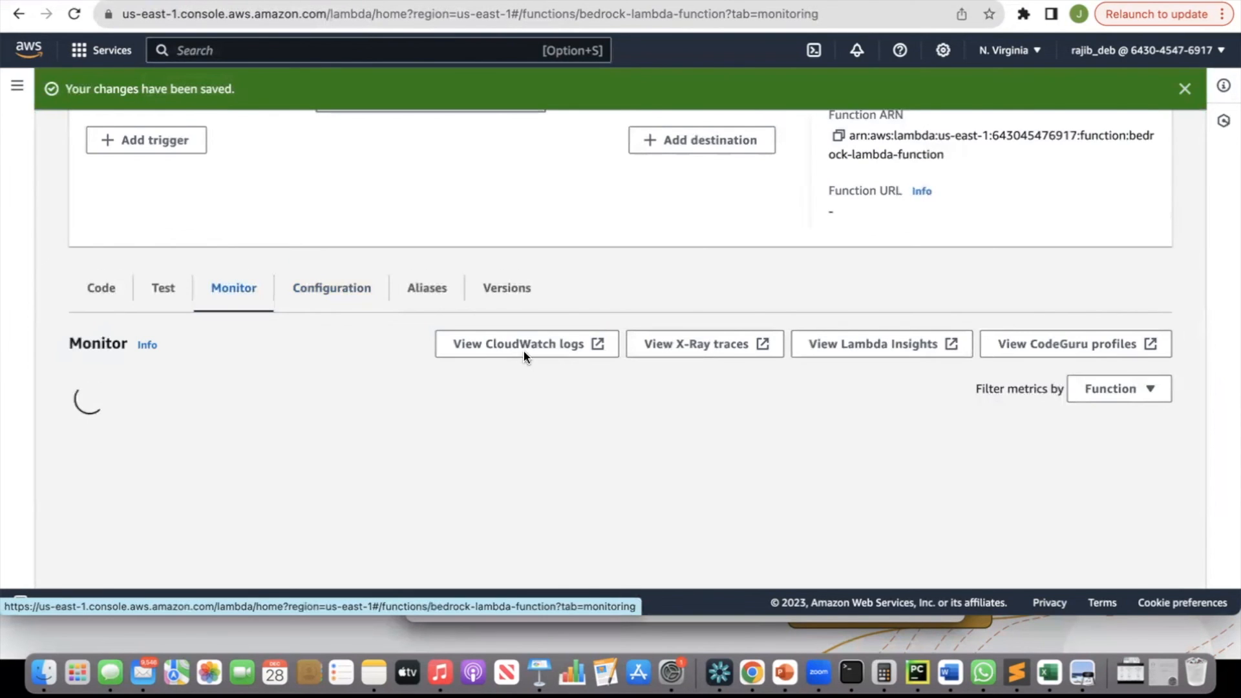
left_click(528, 323)
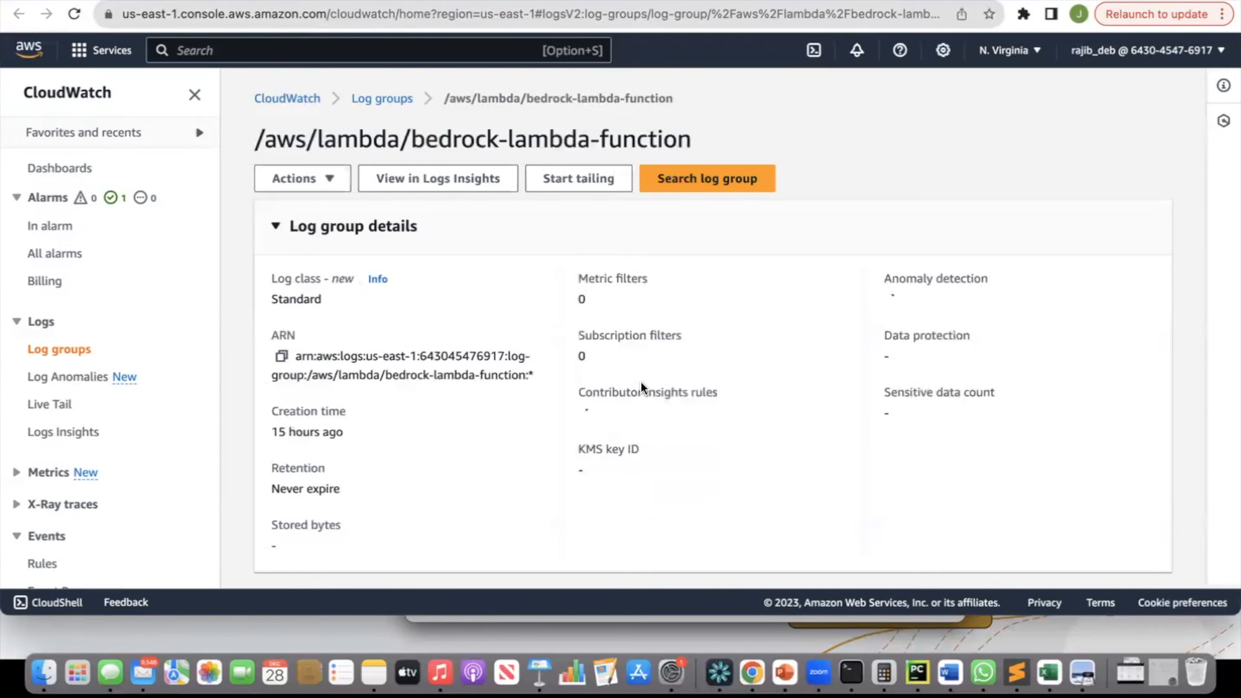
Open the most recent log stream of the Lambda's log group and expand the event log entry.
scroll(641, 388, "down", 5)
scroll(642, 384, "down", 2)
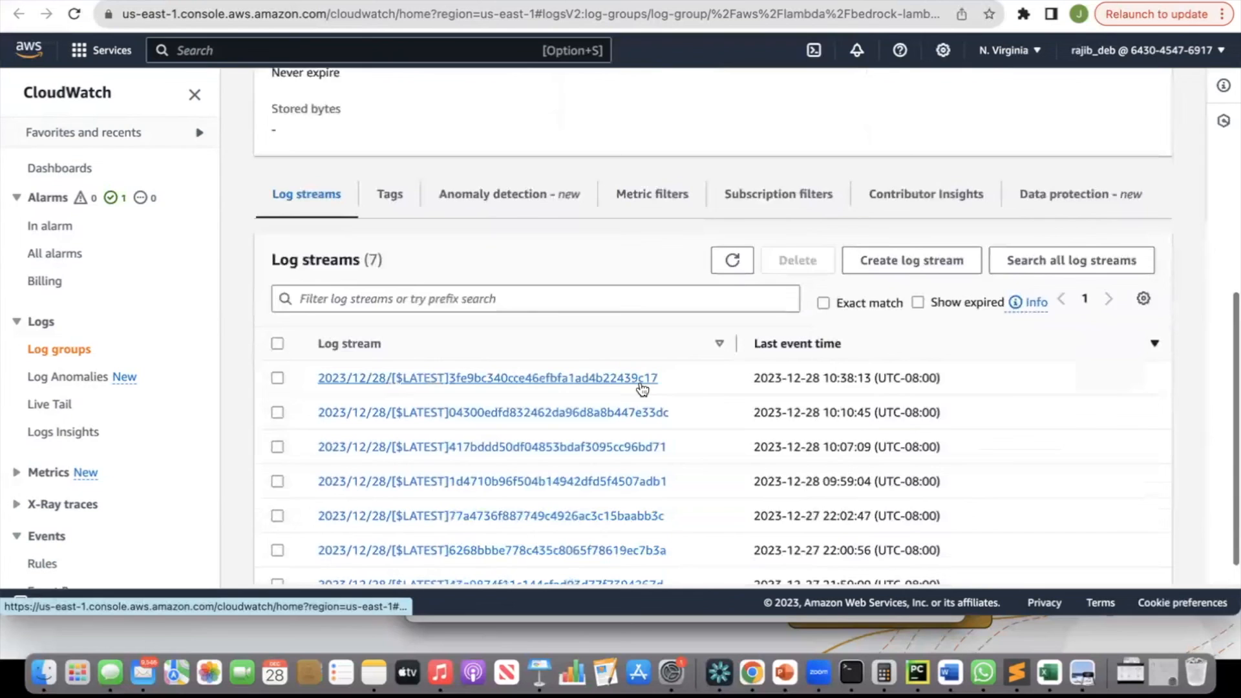
left_click(569, 384)
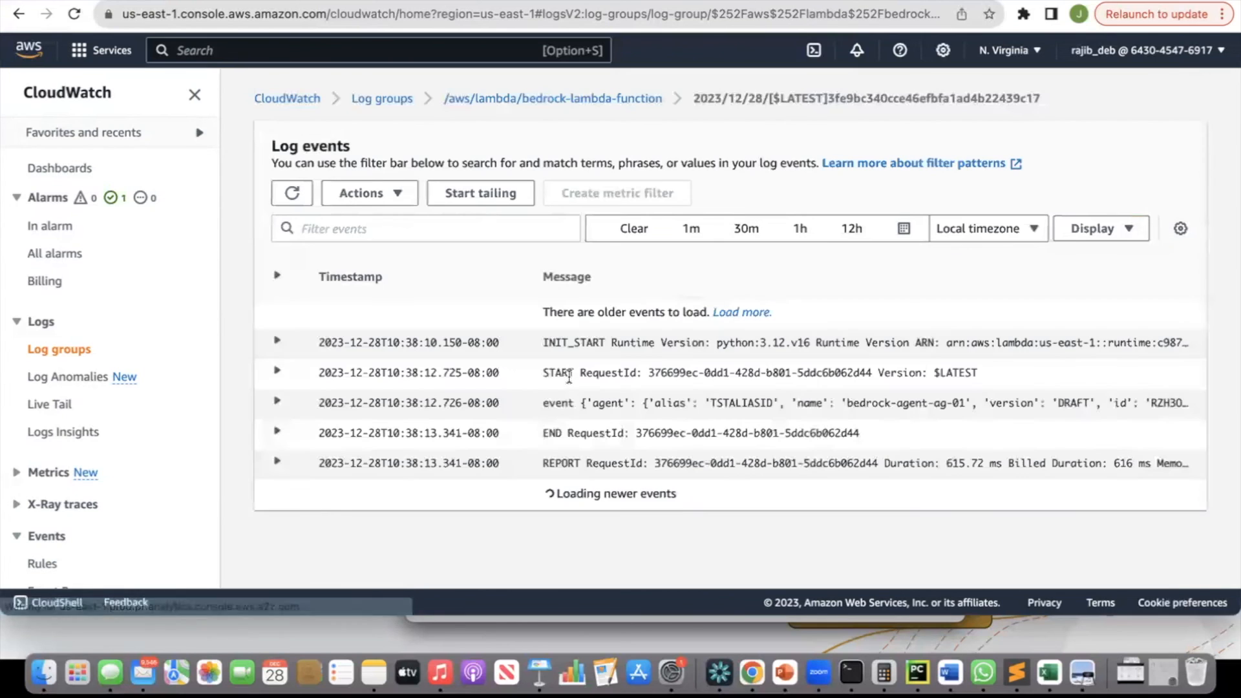
left_click(621, 406)
Examine the logged event's httpMethod, apiPath and parameter value fields.
scroll(700, 420, "down", 1)
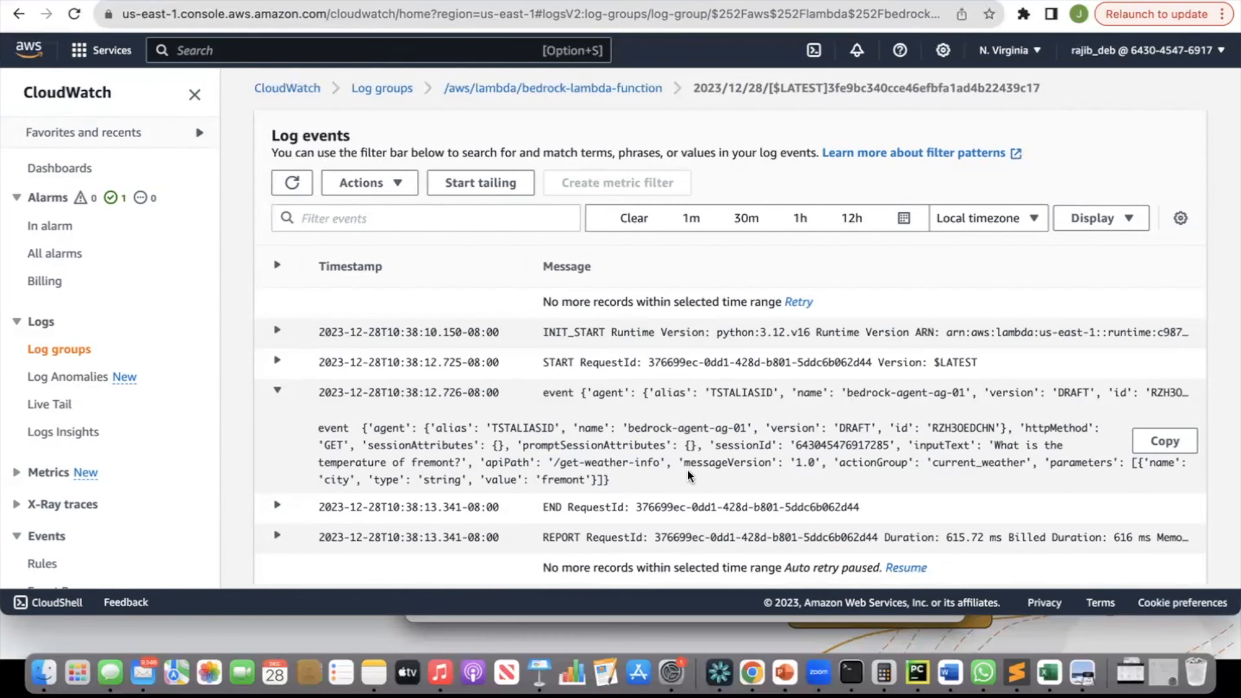
double_click(1053, 428)
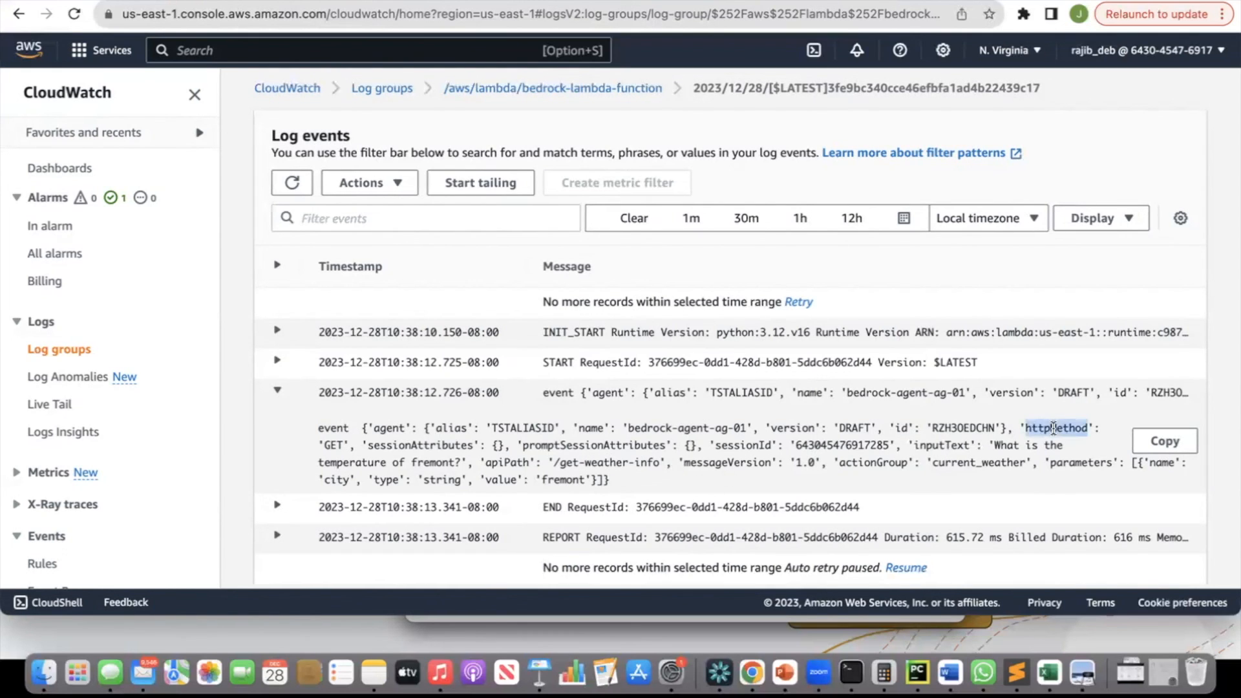
double_click(336, 445)
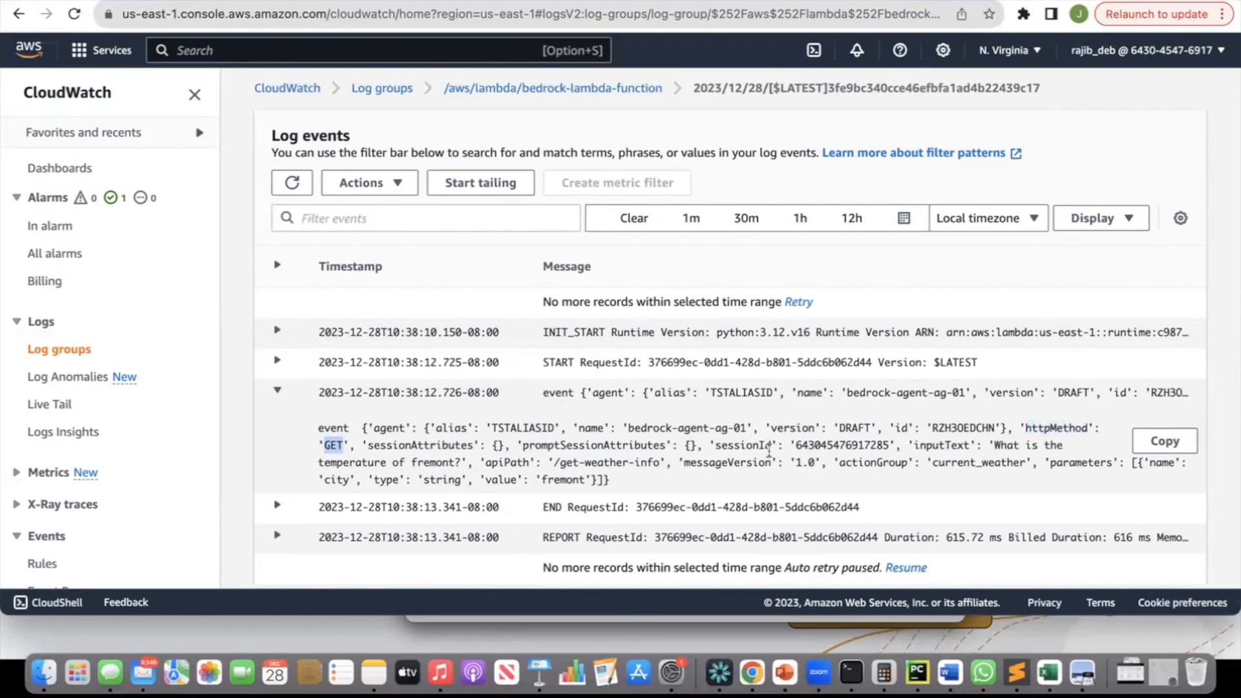
double_click(507, 462)
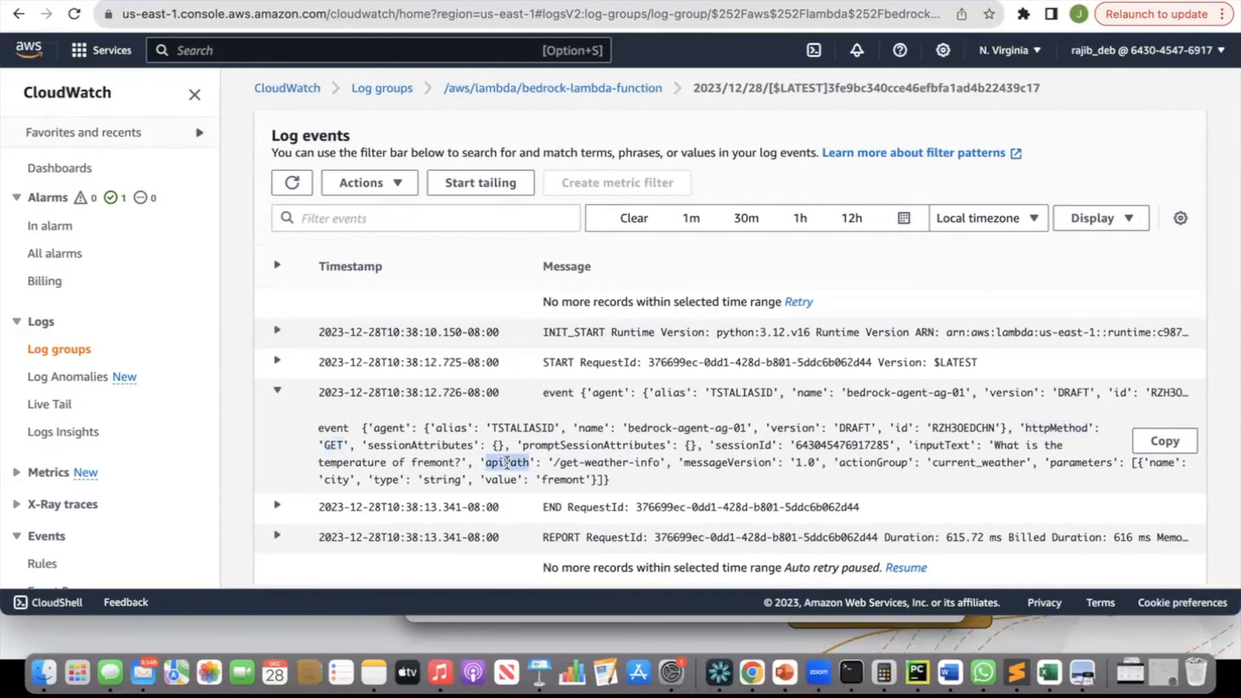
left_click(557, 462)
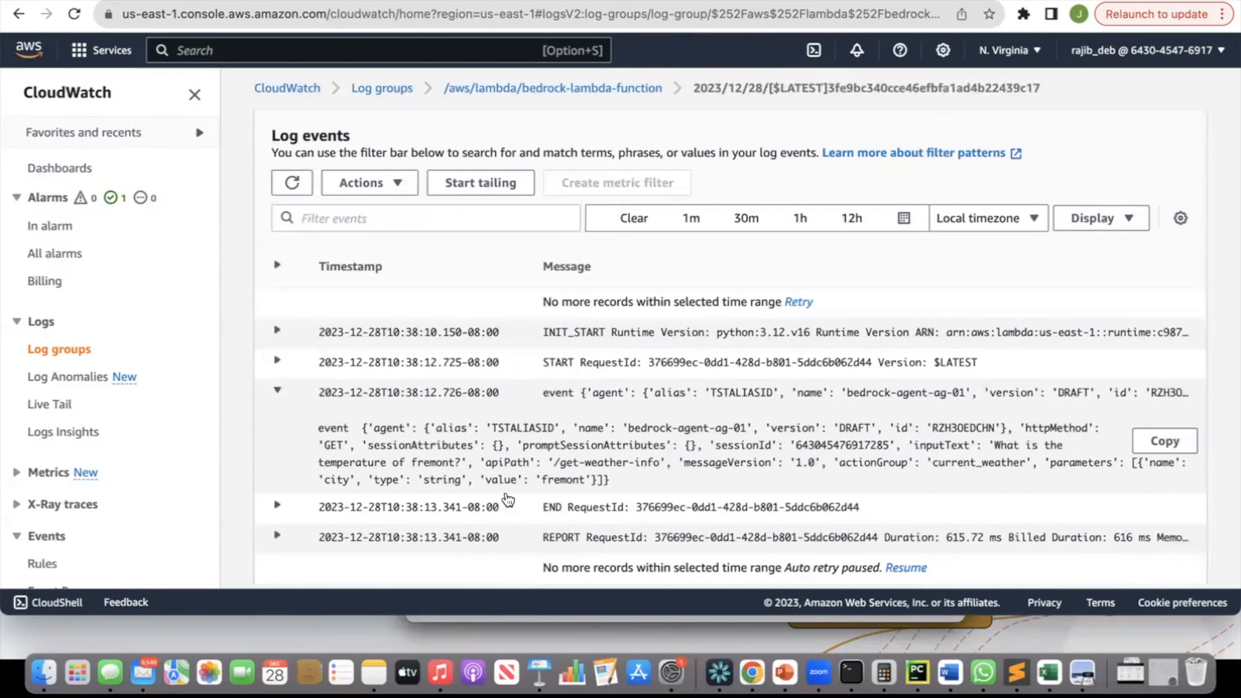
double_click(557, 480)
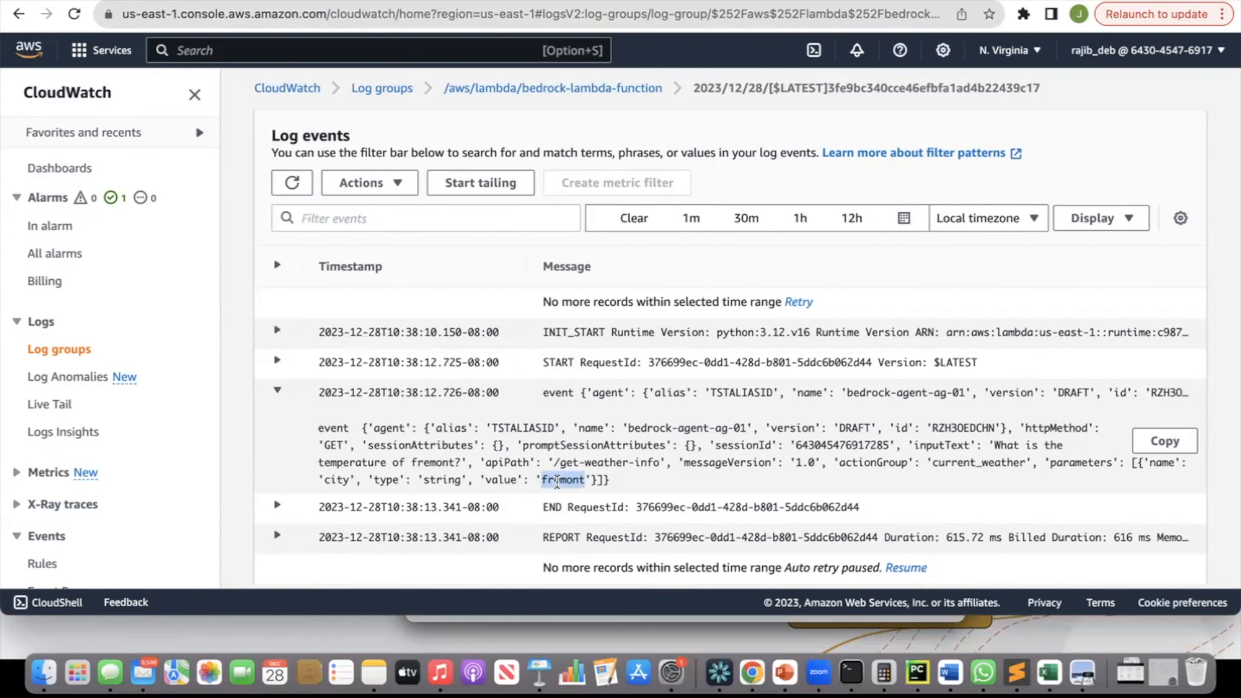
Review the Lambda handler code that reads apiPath and the city parameter from the event.
scroll(655, 473, "up", 1)
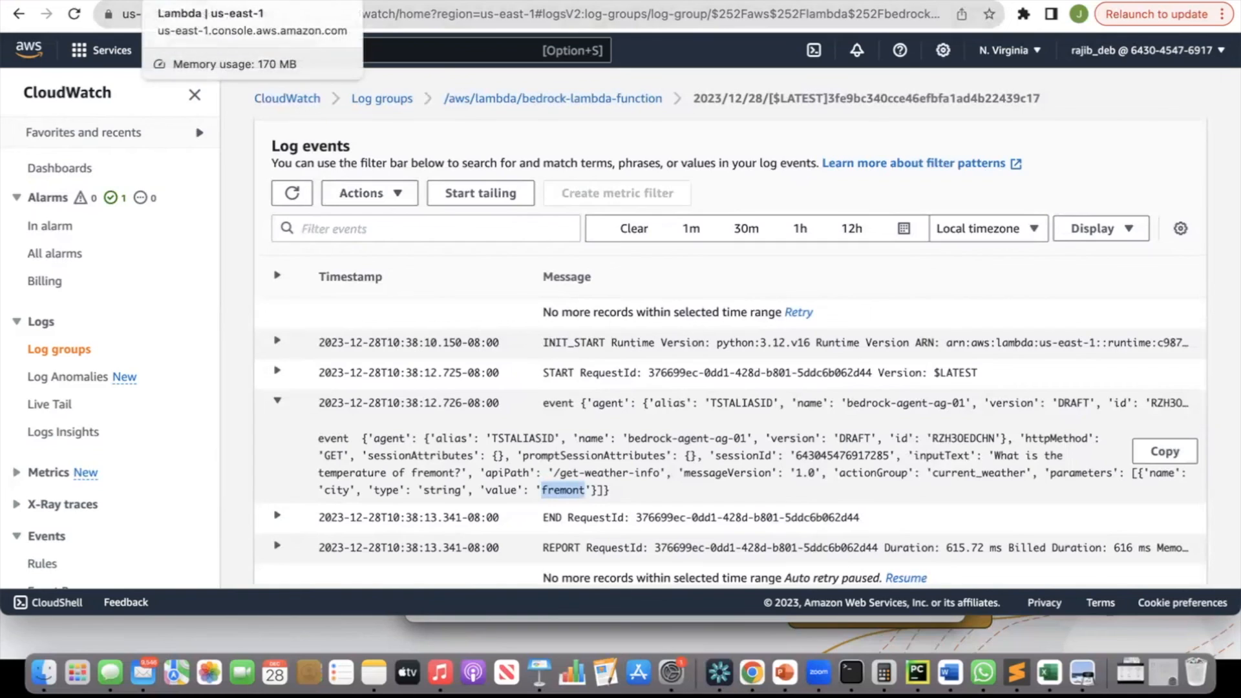
left_click(153, 4)
left_click(102, 261)
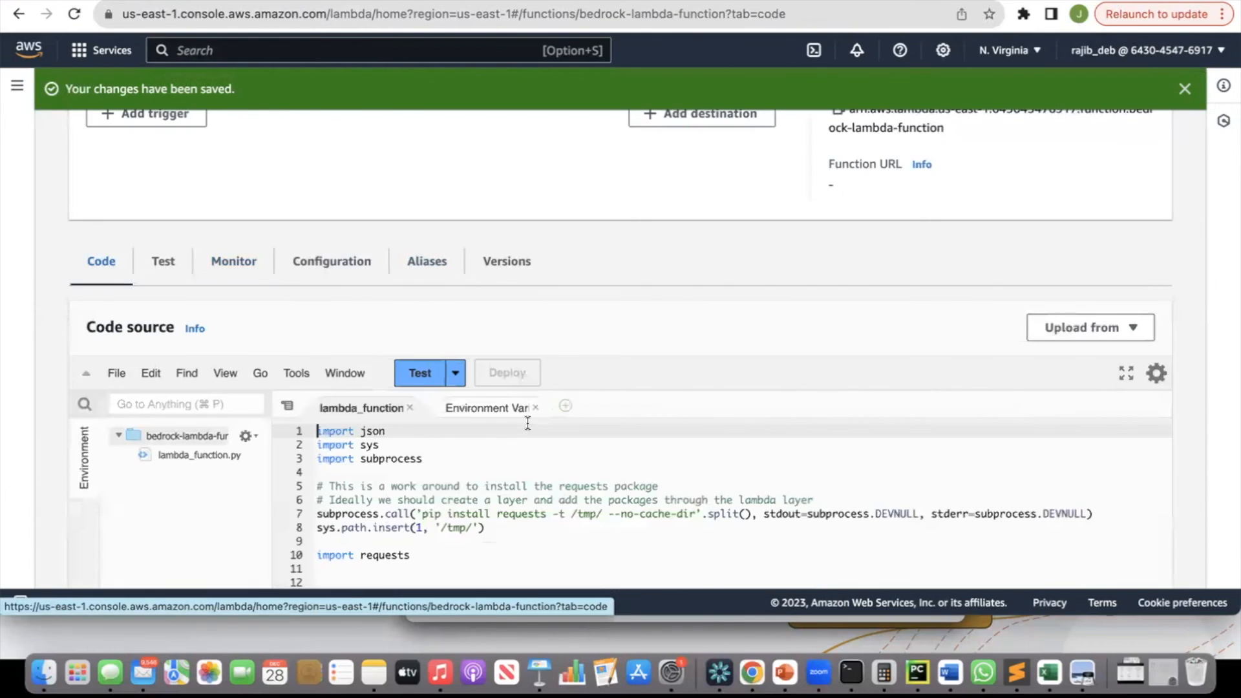
scroll(527, 423, "down", 2)
scroll(528, 423, "down", 1)
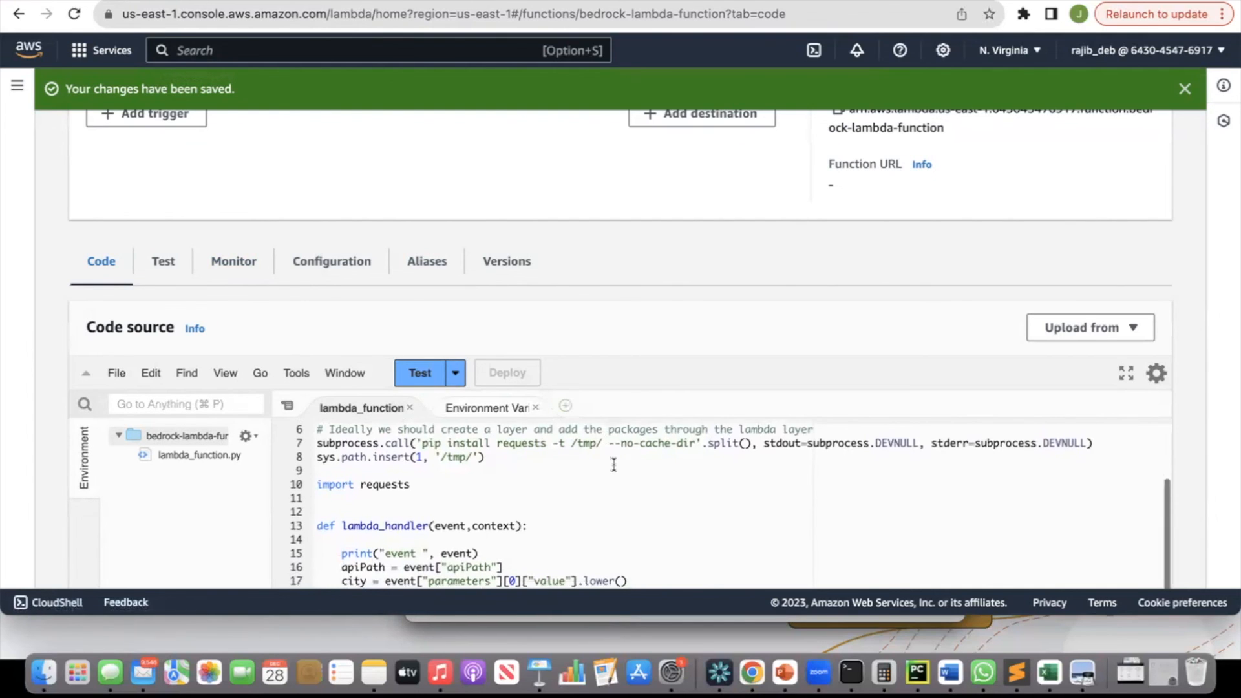
scroll(614, 464, "down", 2)
scroll(614, 464, "down", 1)
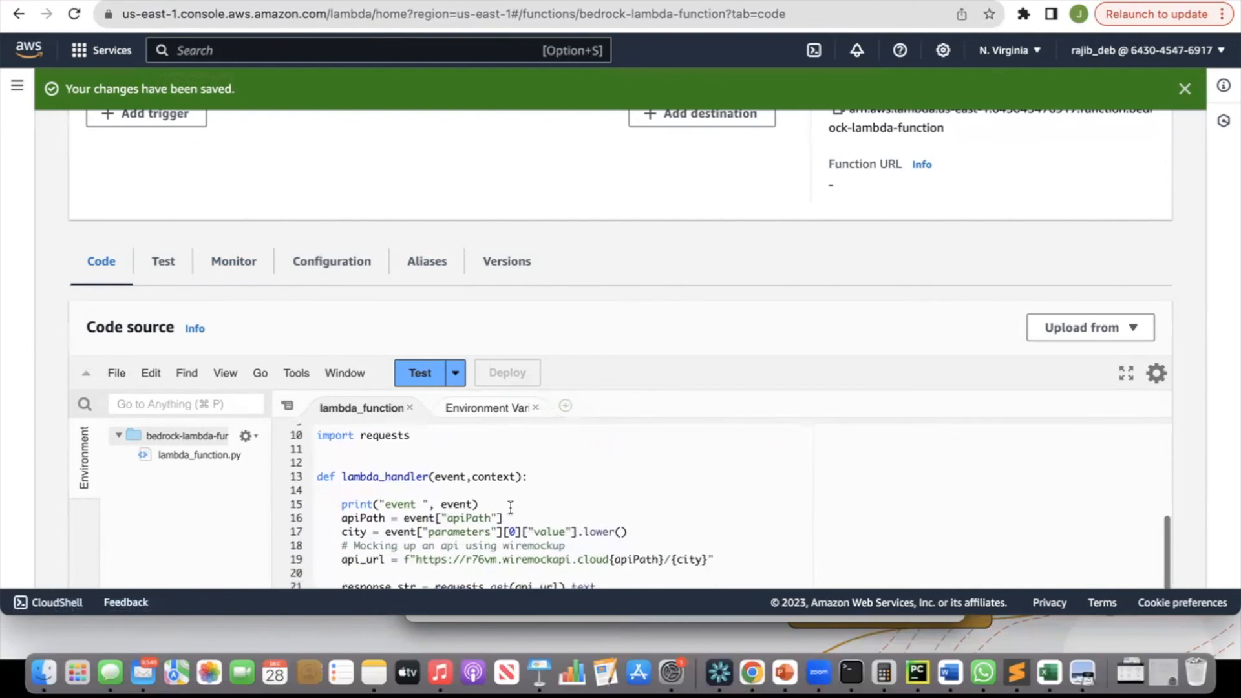
double_click(469, 518)
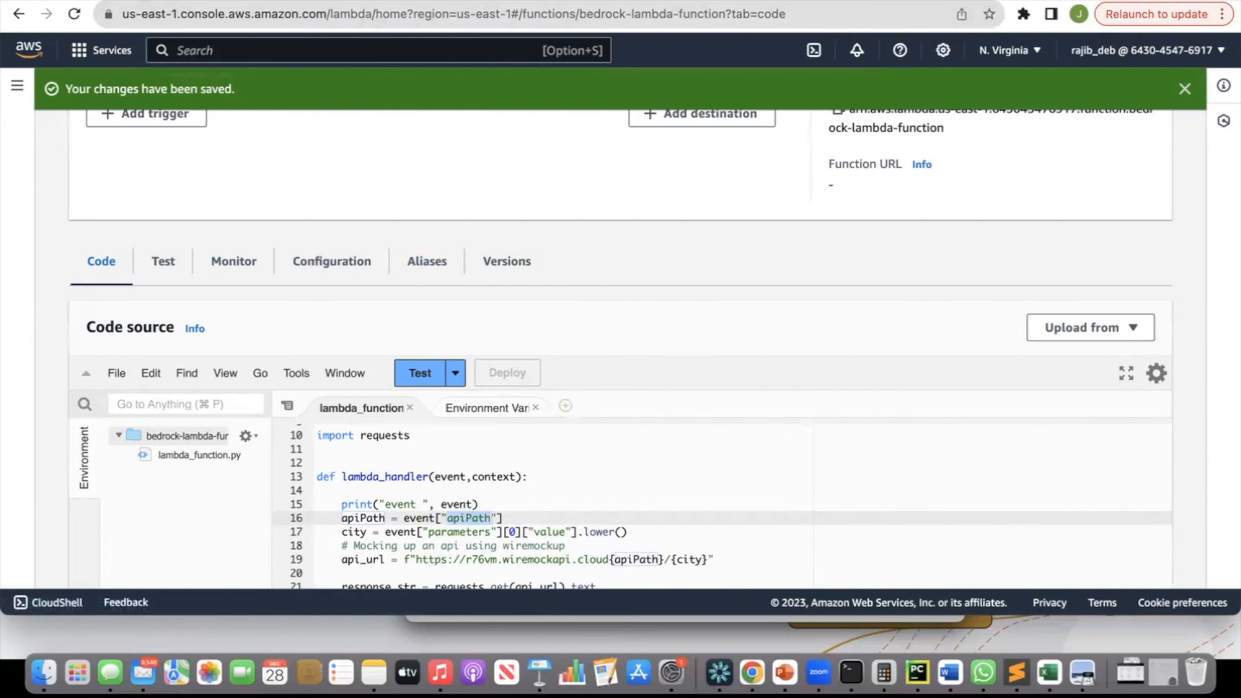
Cross-check the log event's apiPath and parameters fields against the handler code.
left_click(220, 2)
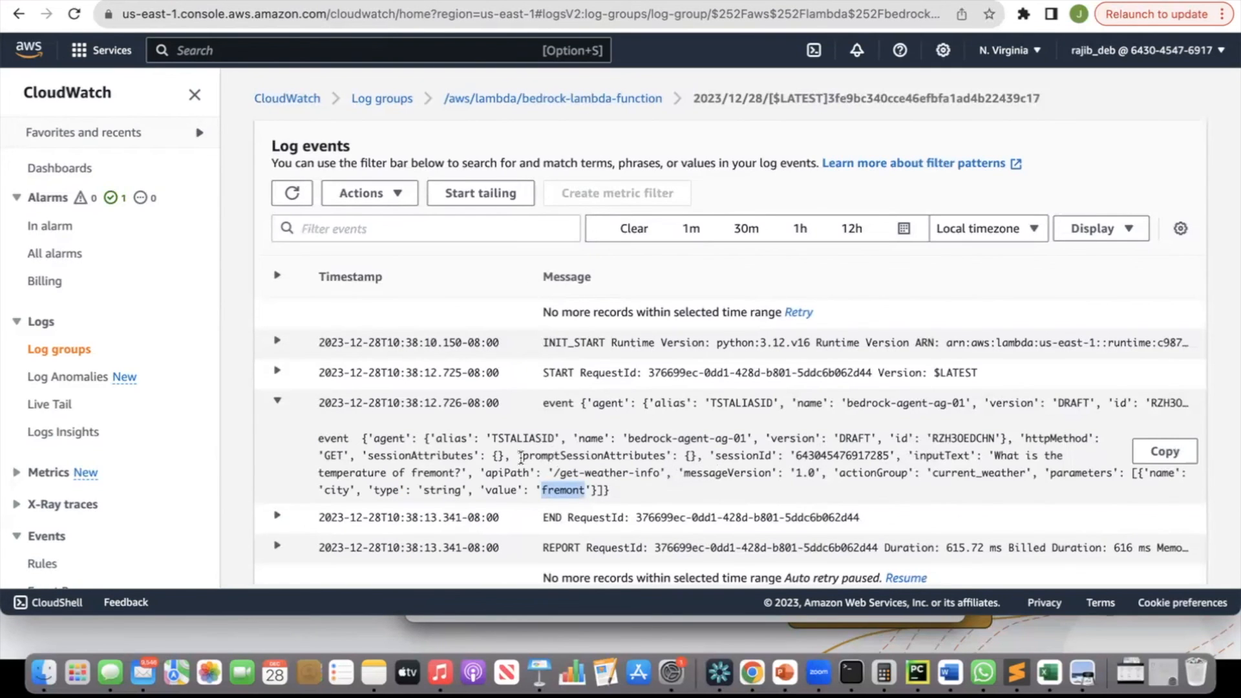
double_click(500, 473)
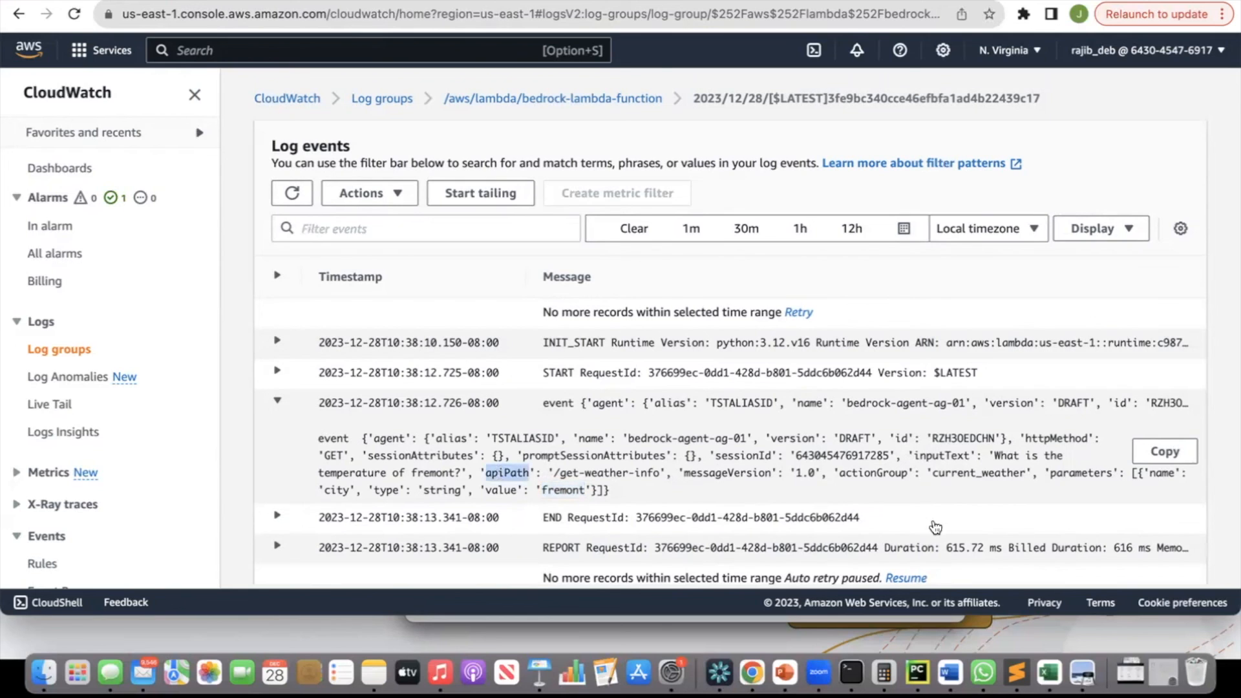
left_click(1071, 466)
double_click(1071, 472)
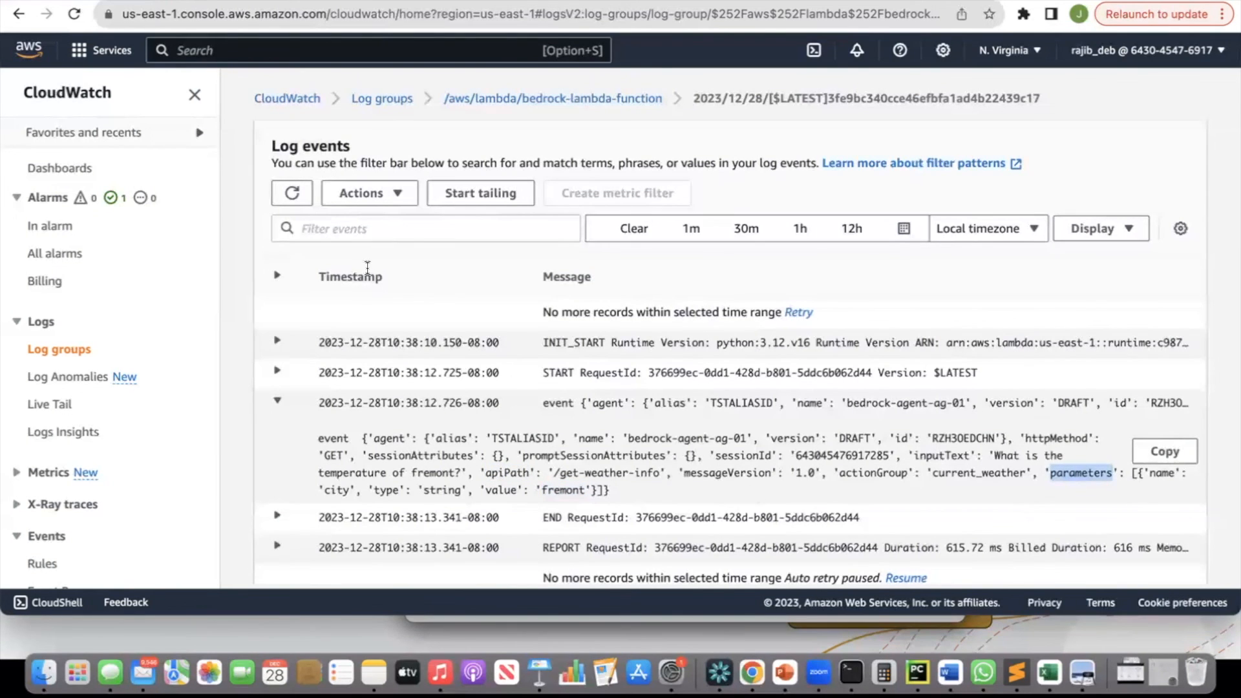
left_click(214, 1)
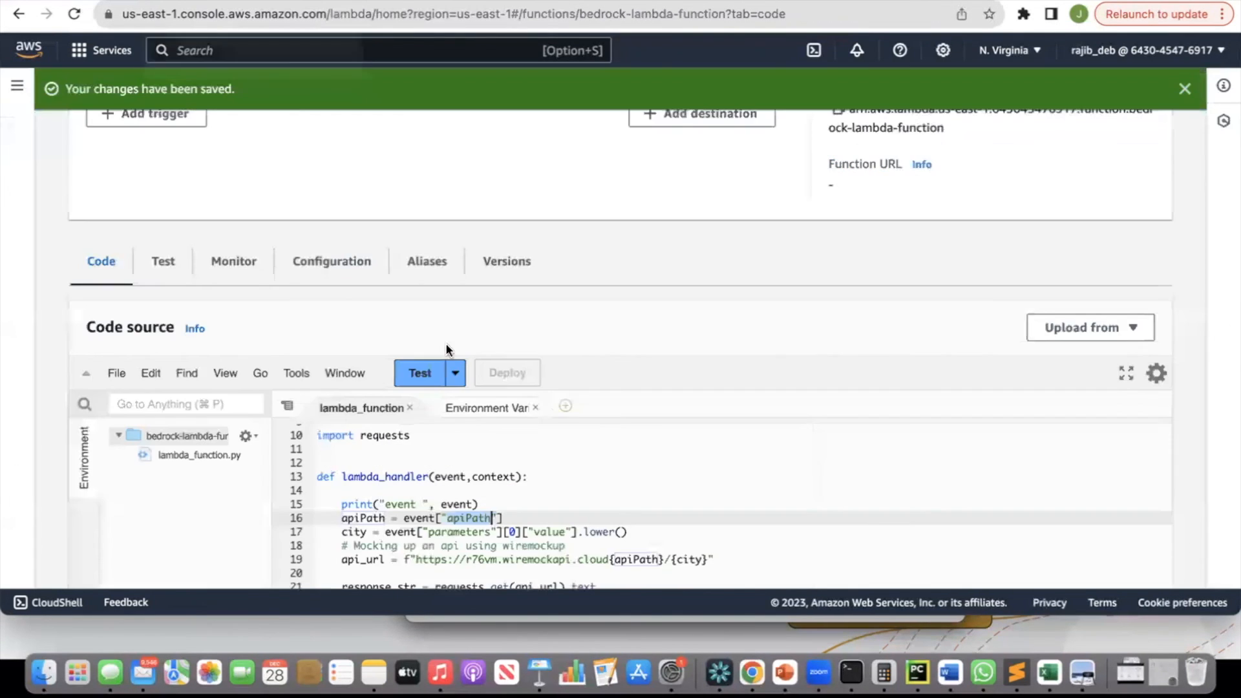
scroll(484, 419, "down", 1)
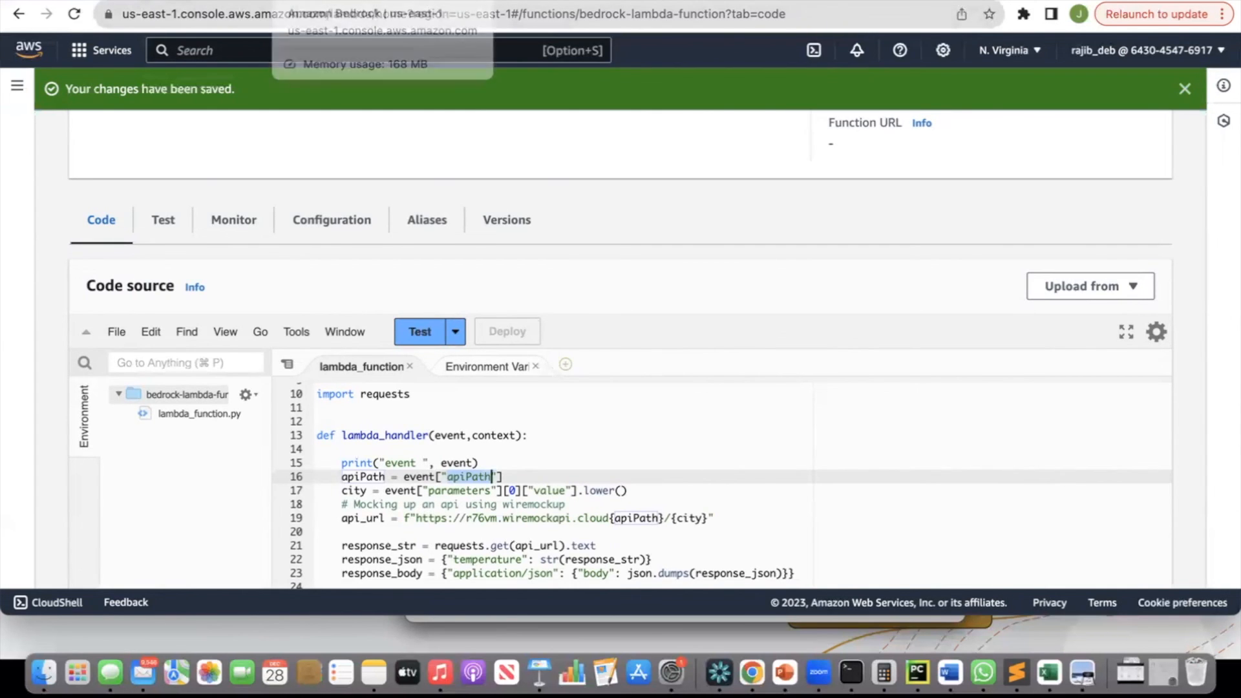
Return to the bedrock-agent-ag-01 agent page and switch to another application.
left_click(446, 3)
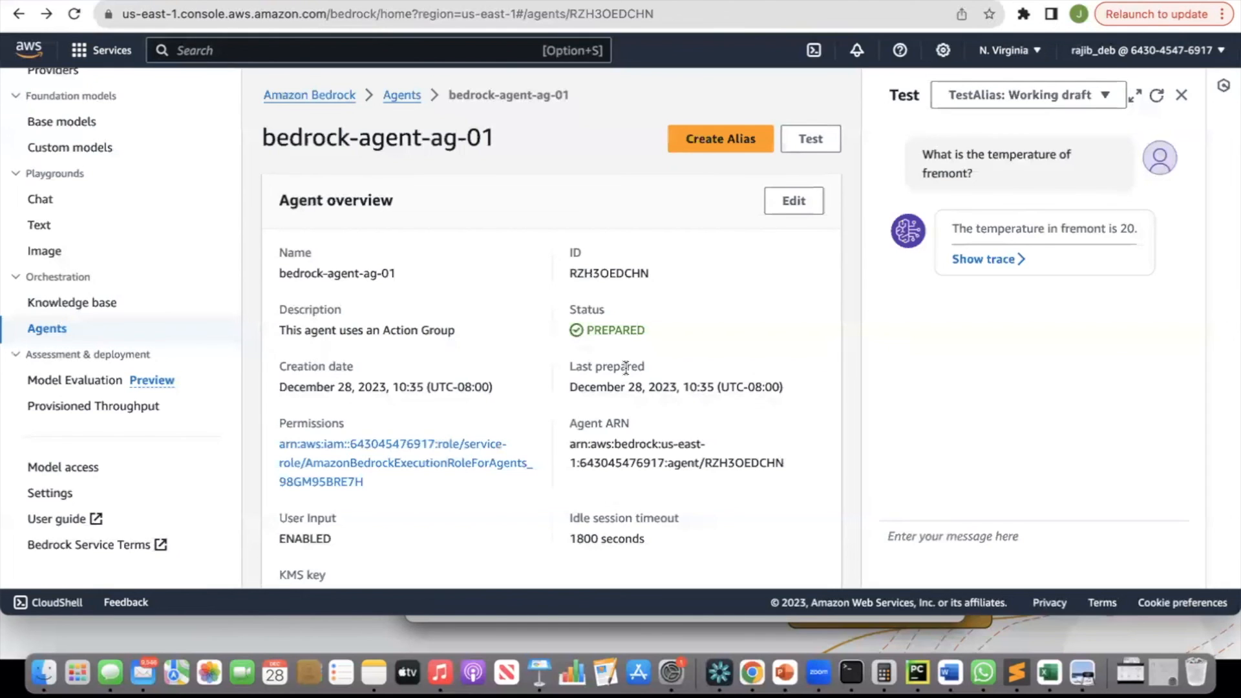
key("super+Tab")
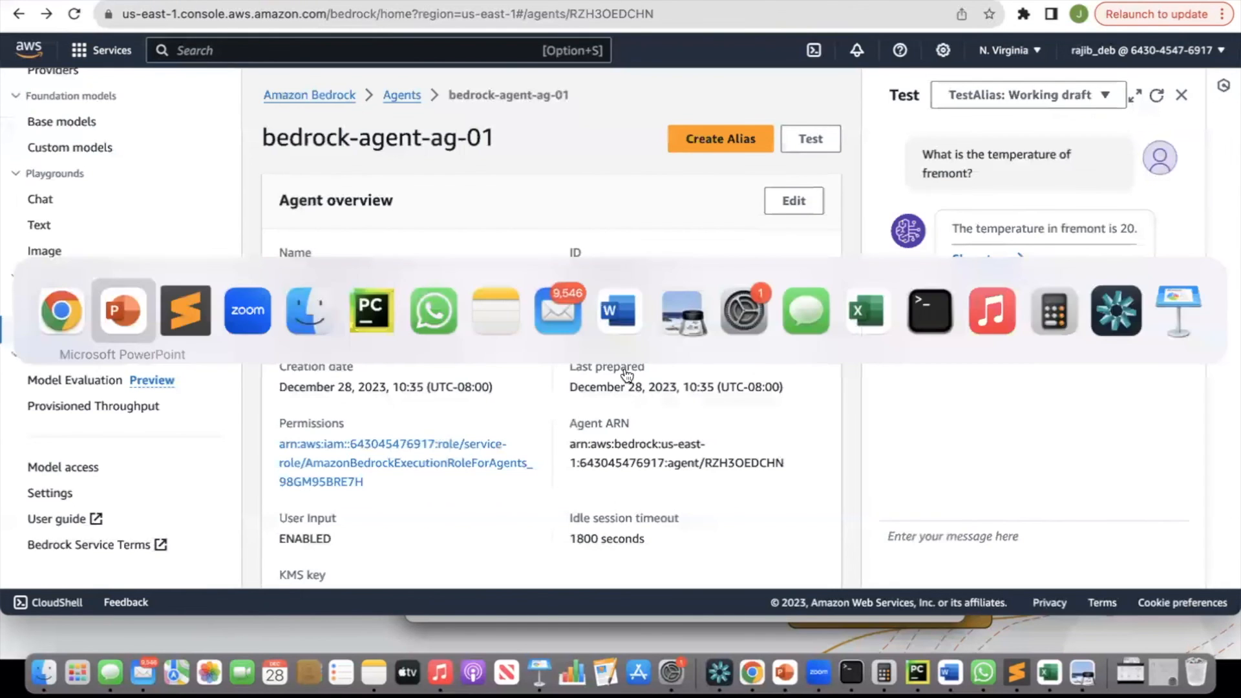